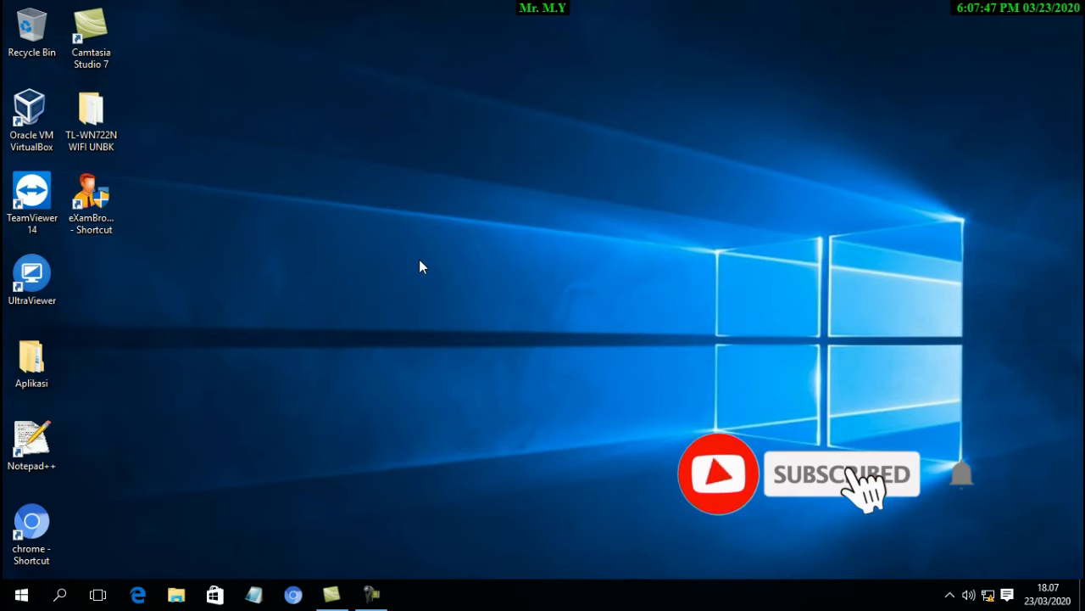
click(450, 306)
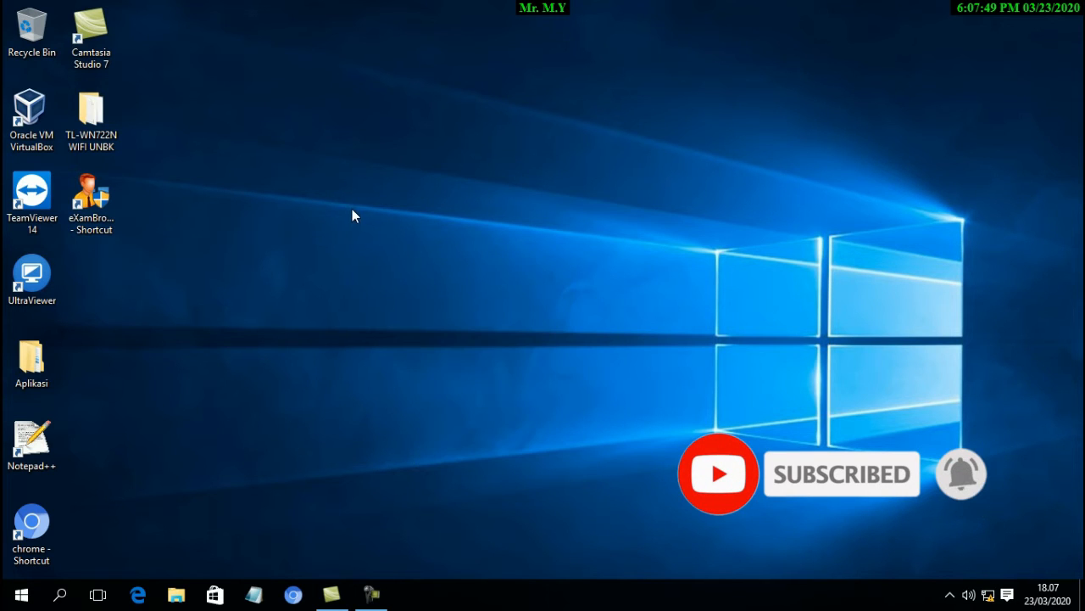
right_click(316, 163)
click(362, 210)
right_click(447, 246)
click(481, 301)
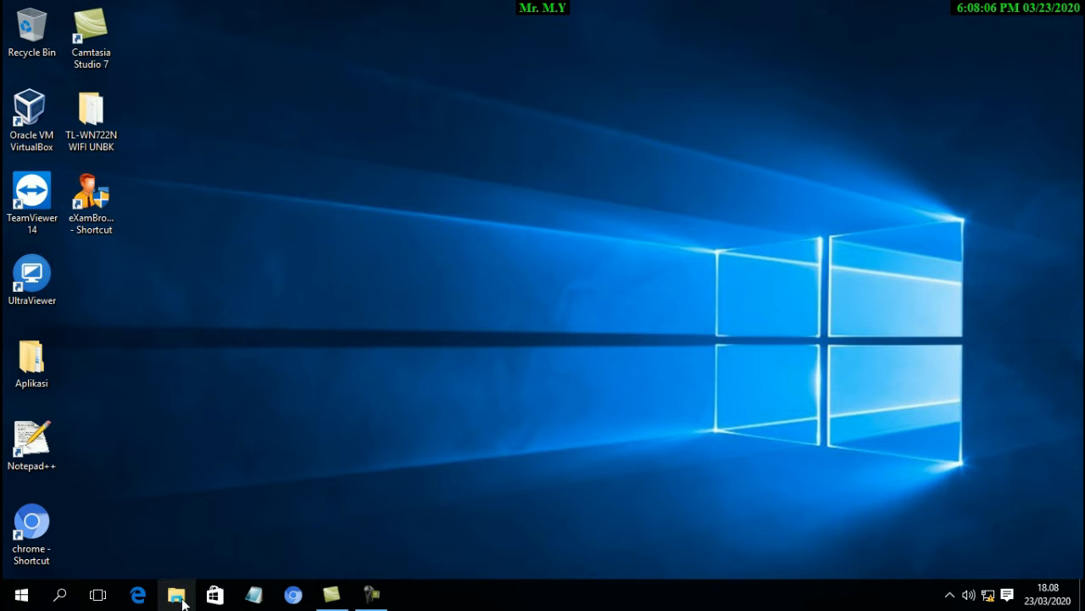
right_click(297, 357)
click(346, 409)
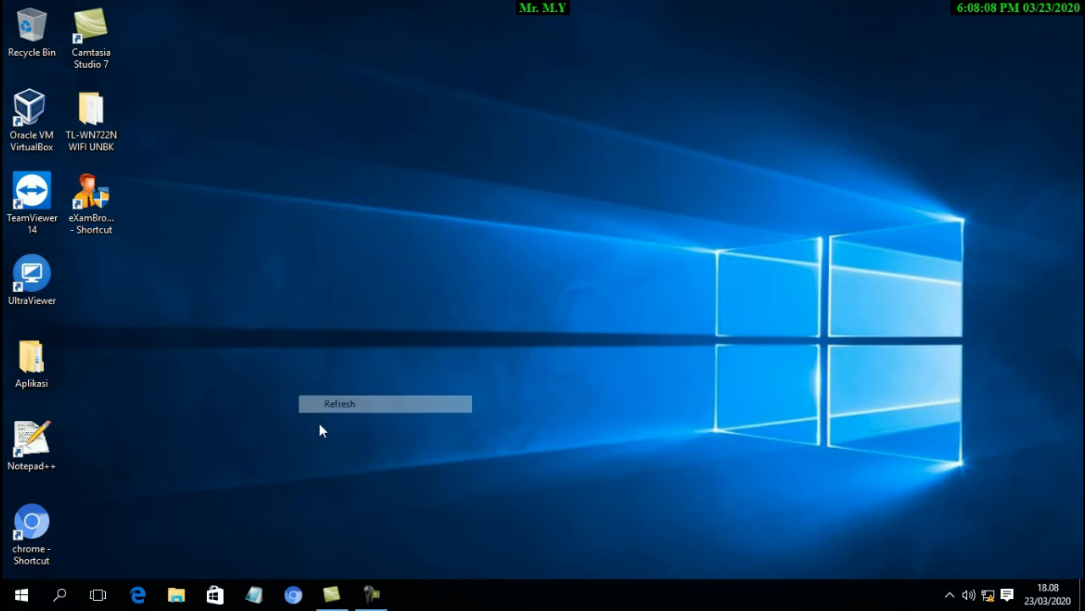
- Browse the UNBK (E:) drive to the 1.VHD Fresh_System_C folder inside ..UNBK 2020 and VHD Fresh UNBK 2020
click(174, 597)
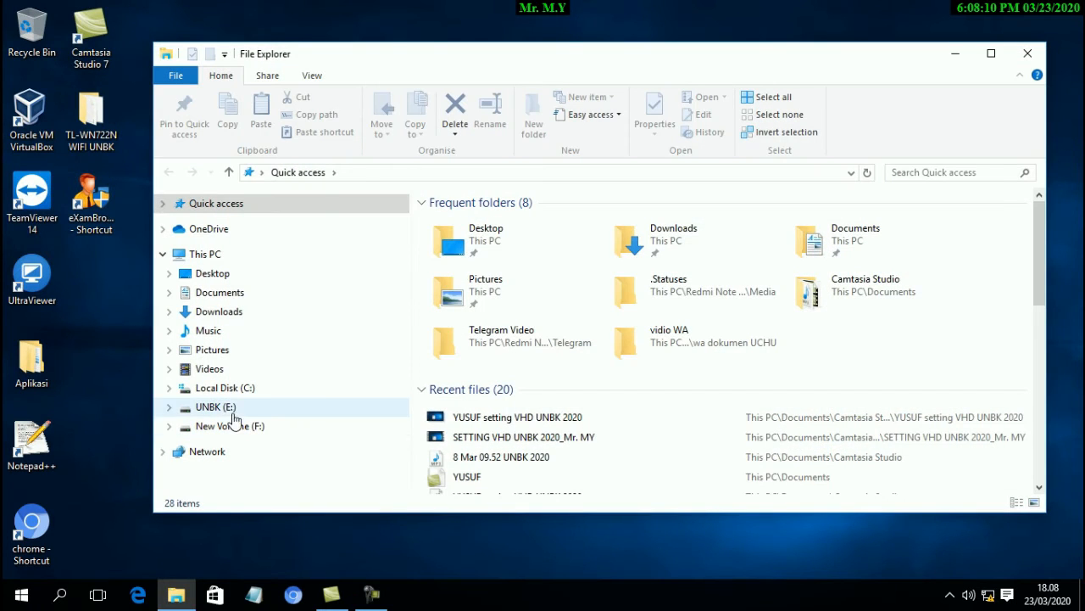
click(226, 410)
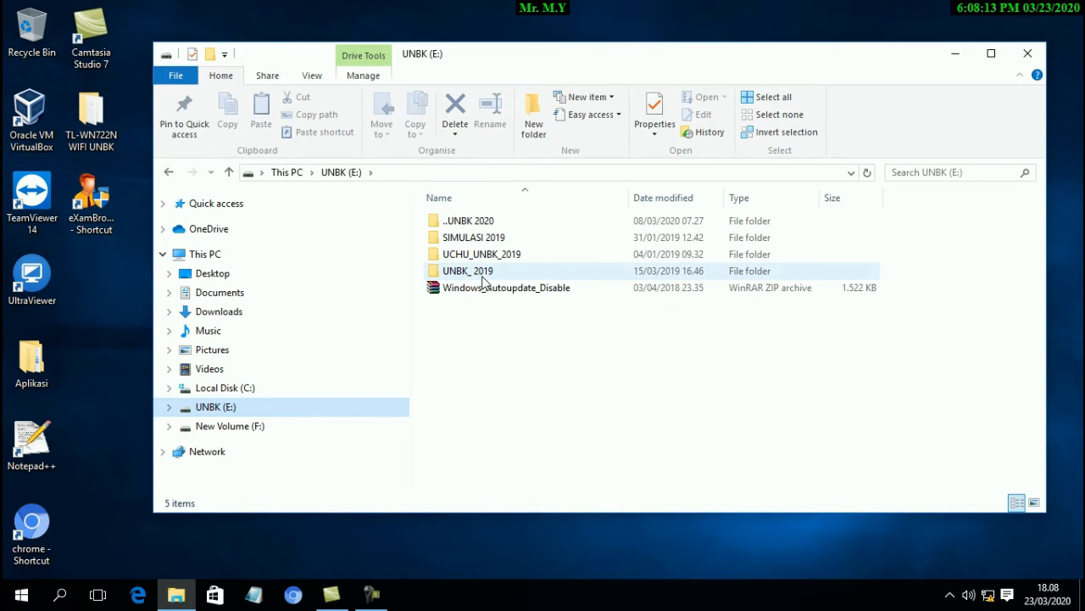
double_click(484, 220)
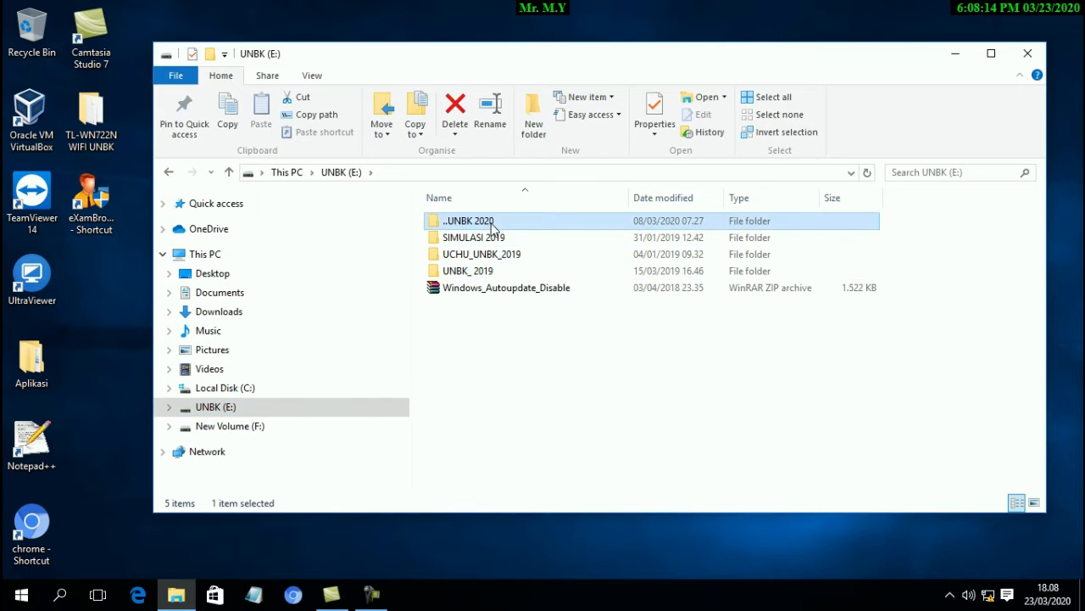
click(504, 354)
double_click(505, 355)
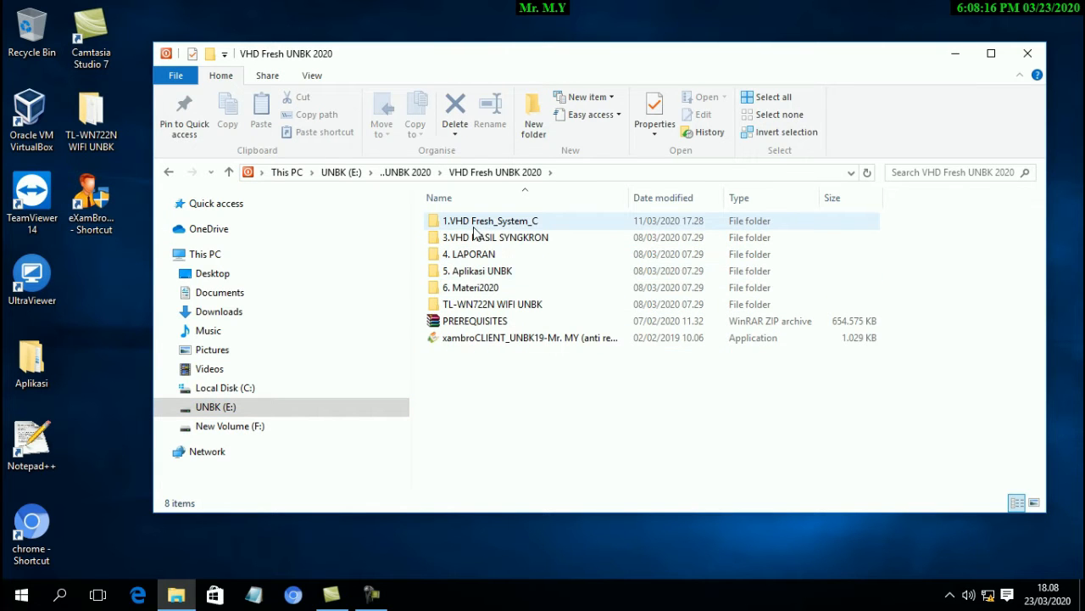
double_click(498, 222)
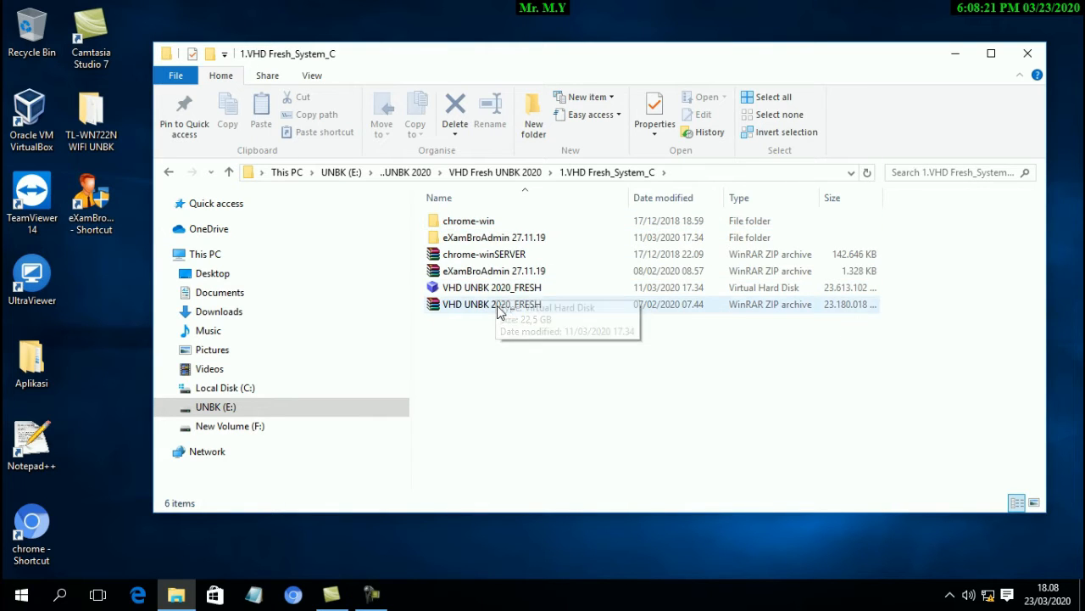
- Try to extract the VHD UNBK 2020_FRESH ZIP archive into its current folder, cancel at the file replacement, and close the folder window
click(498, 309)
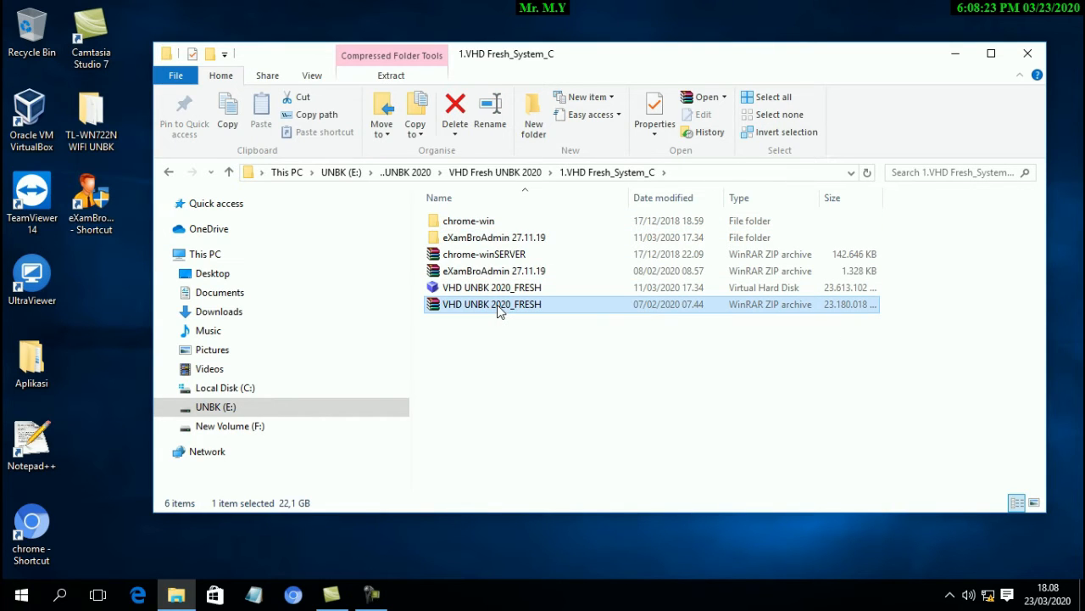
right_click(496, 305)
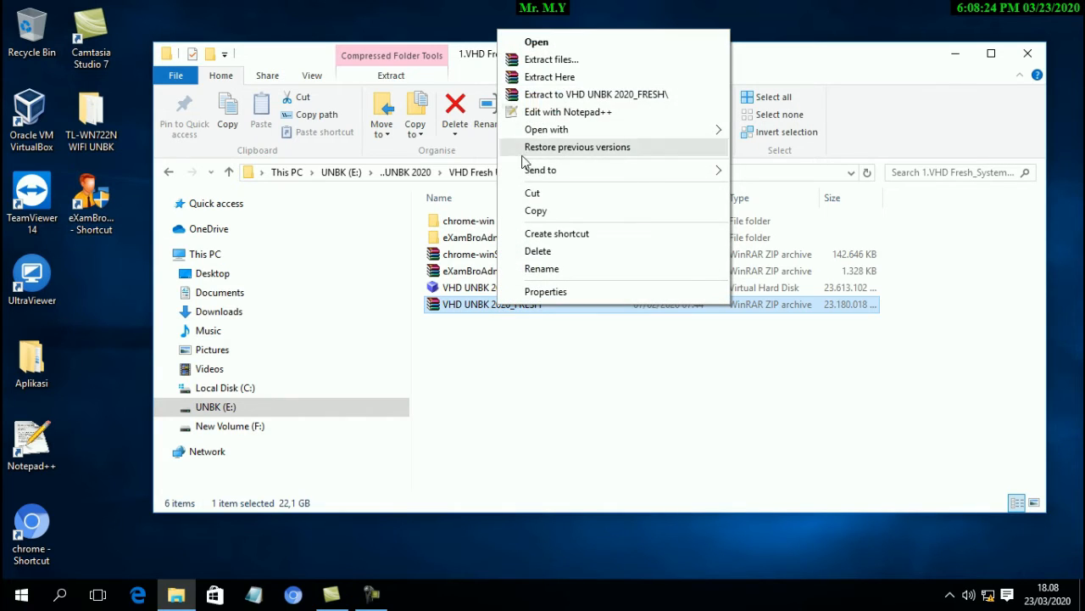
click(547, 76)
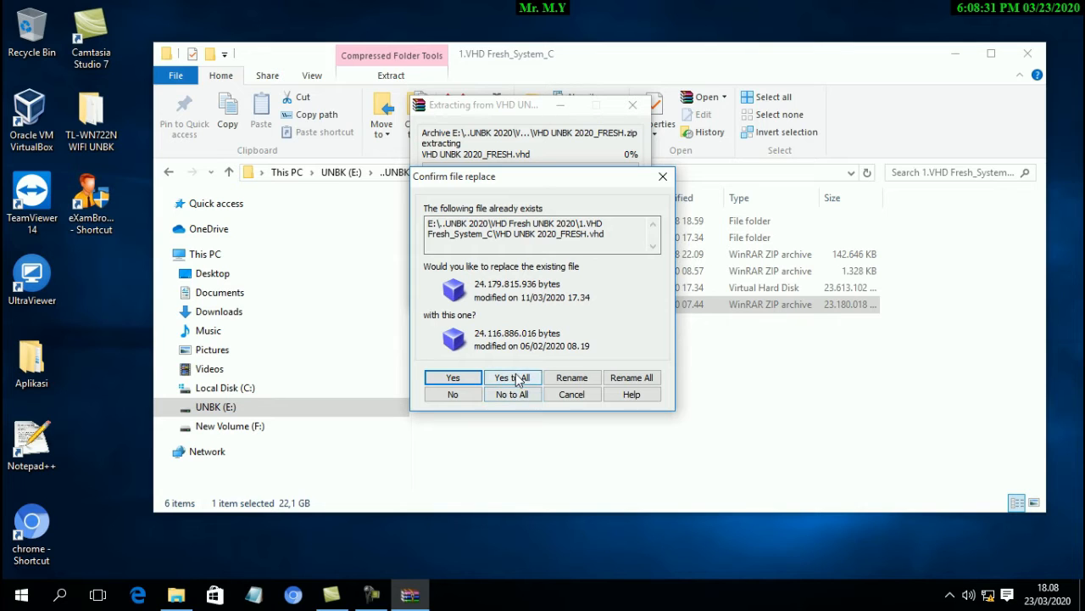
click(455, 378)
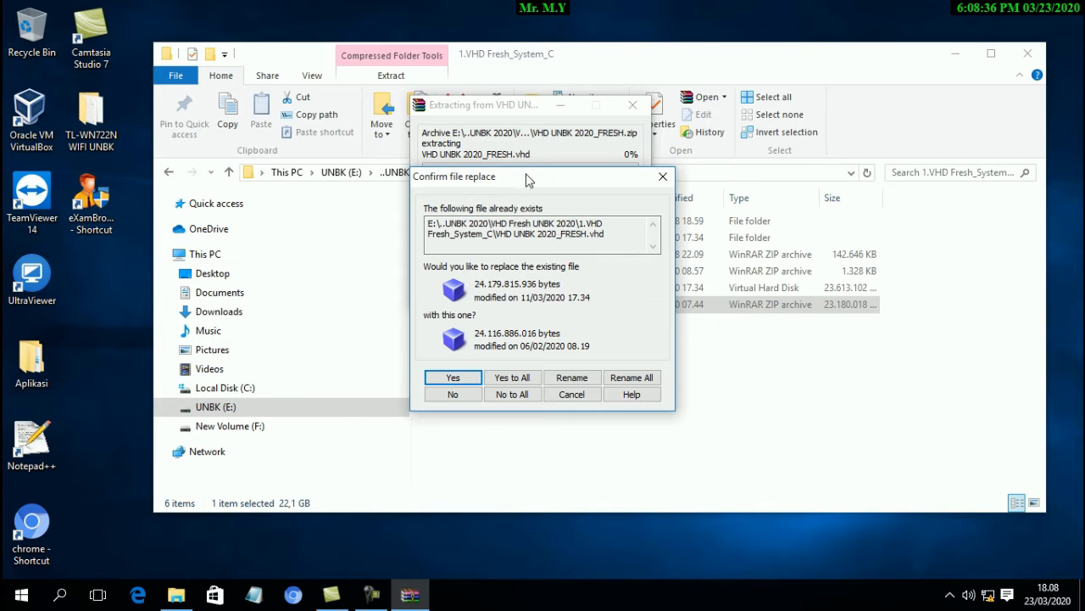
click(580, 395)
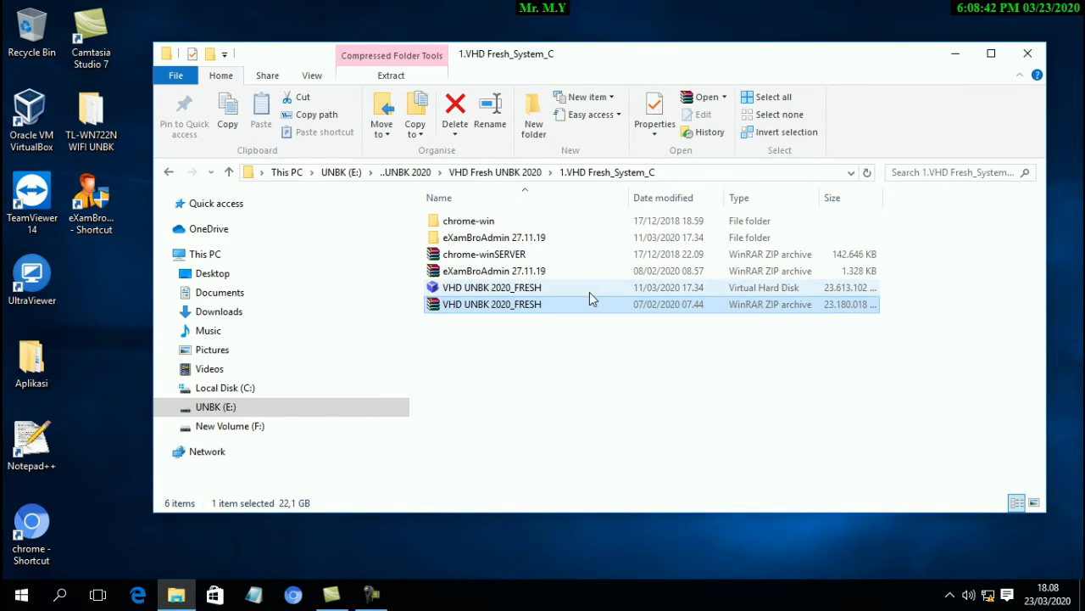
click(1029, 55)
right_click(484, 164)
click(534, 215)
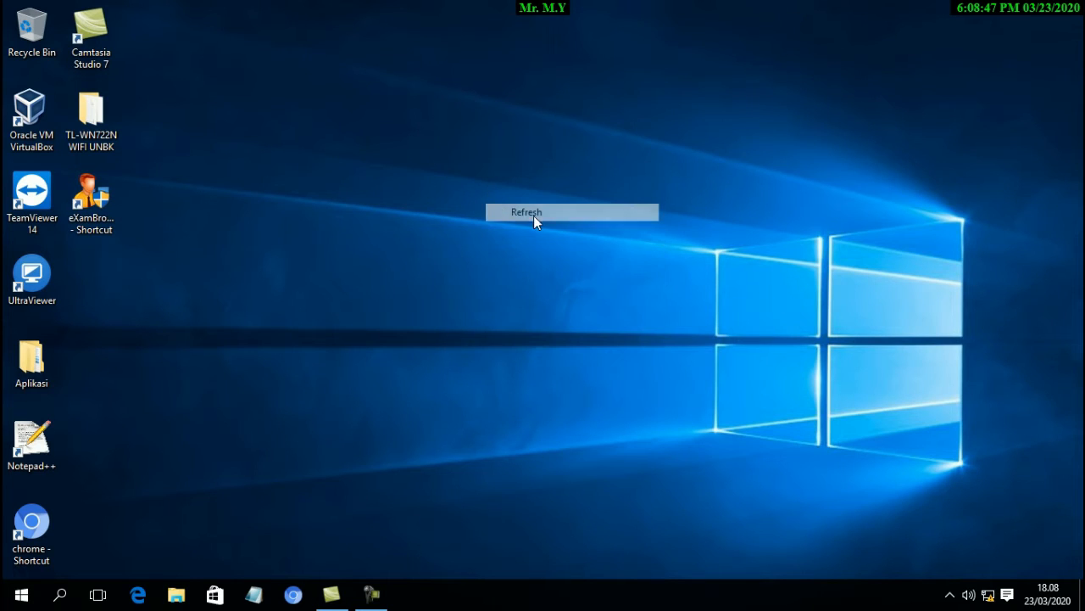
- Launch Oracle VM VirtualBox and begin creating a new virtual machine named UNBK_2020
double_click(33, 106)
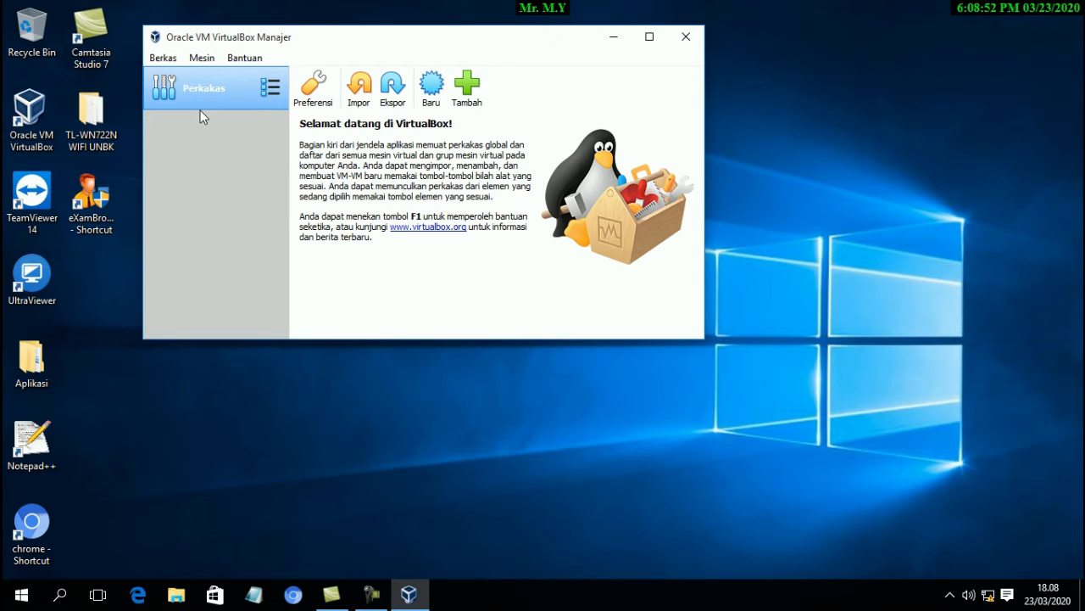
click(431, 89)
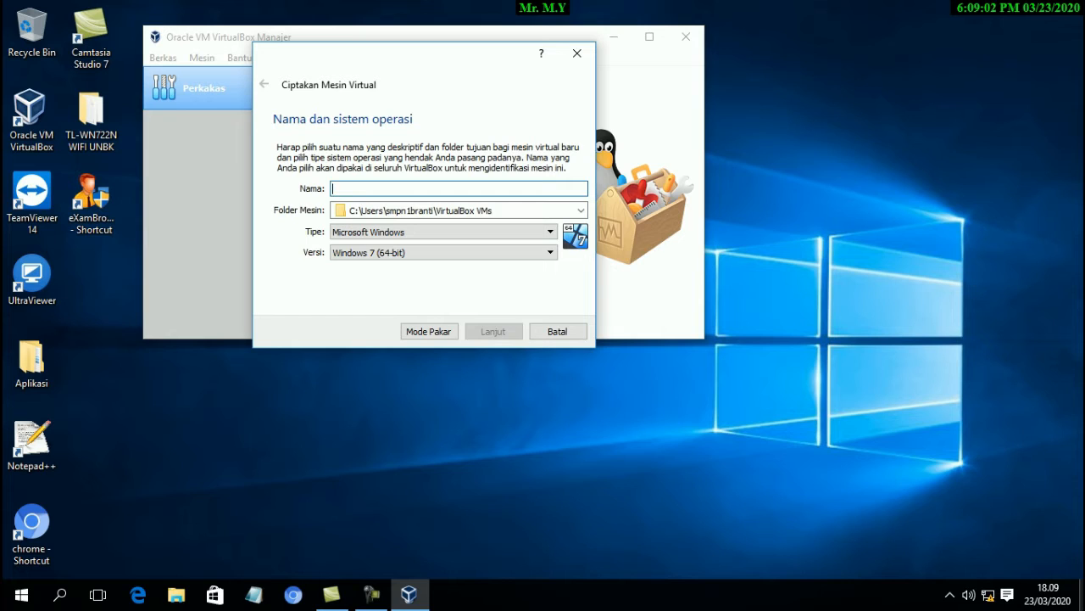
text(UN)
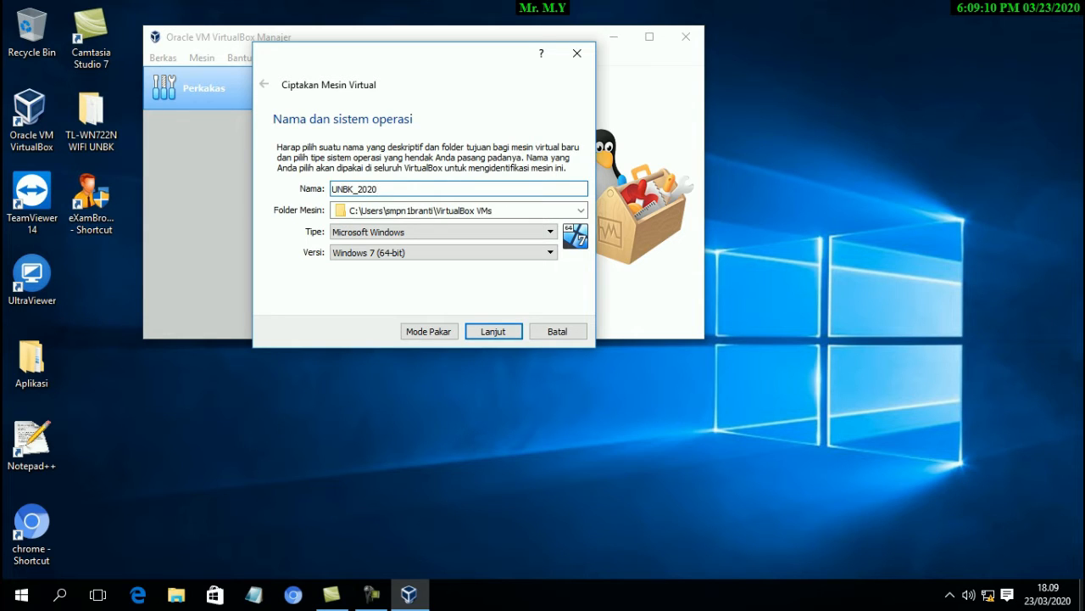
text(BK_2020)
- Set the new machine's type to Microsoft Windows and its version to Windows 2012 (64-bit), and try to continue the wizard
click(490, 232)
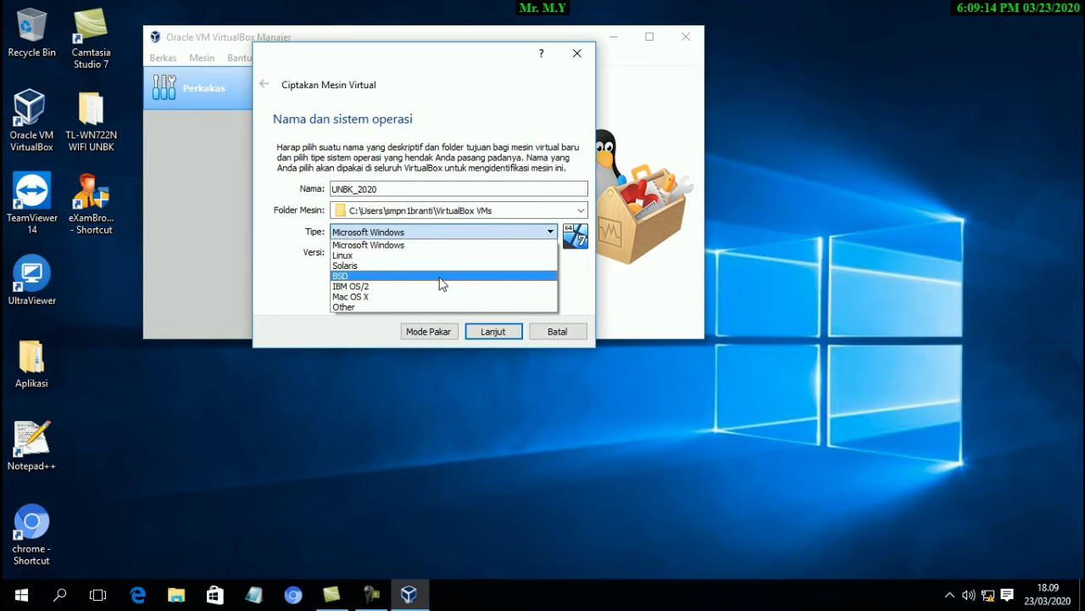
click(452, 233)
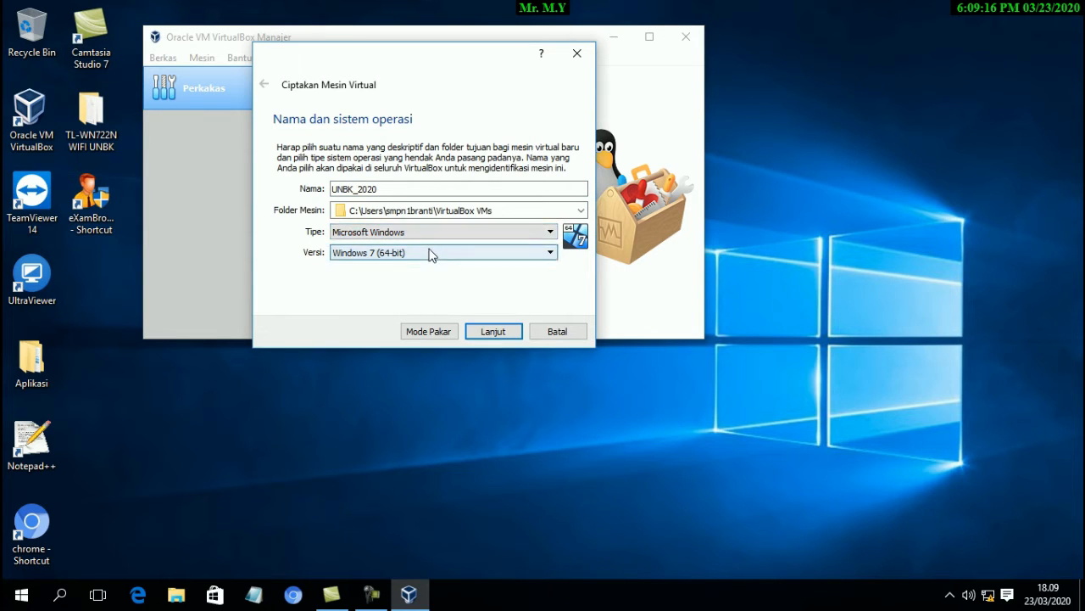
click(435, 252)
scroll(419, 314, down, 2)
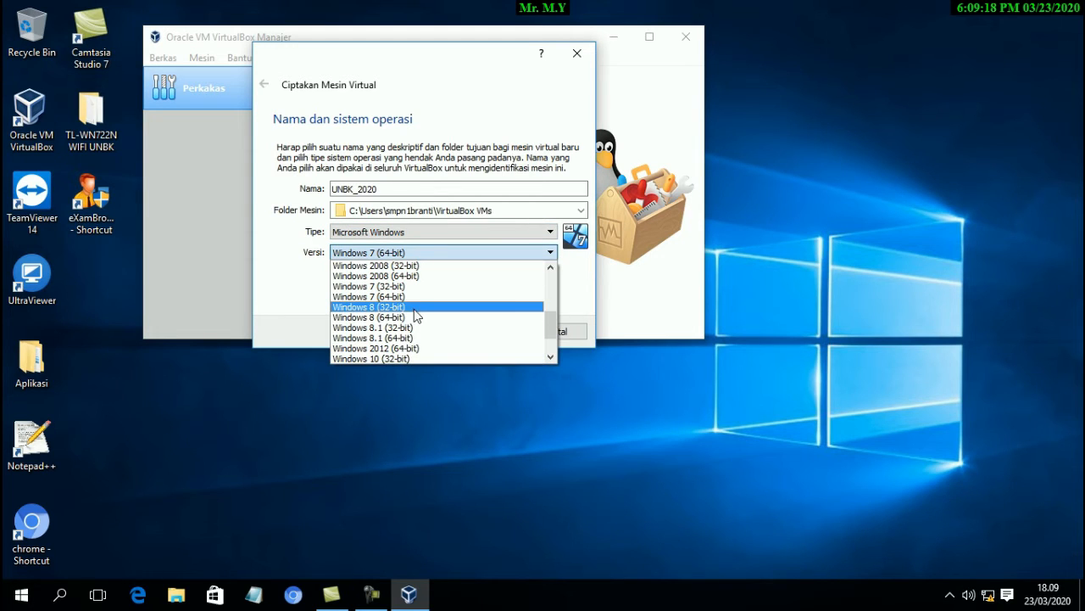
click(389, 348)
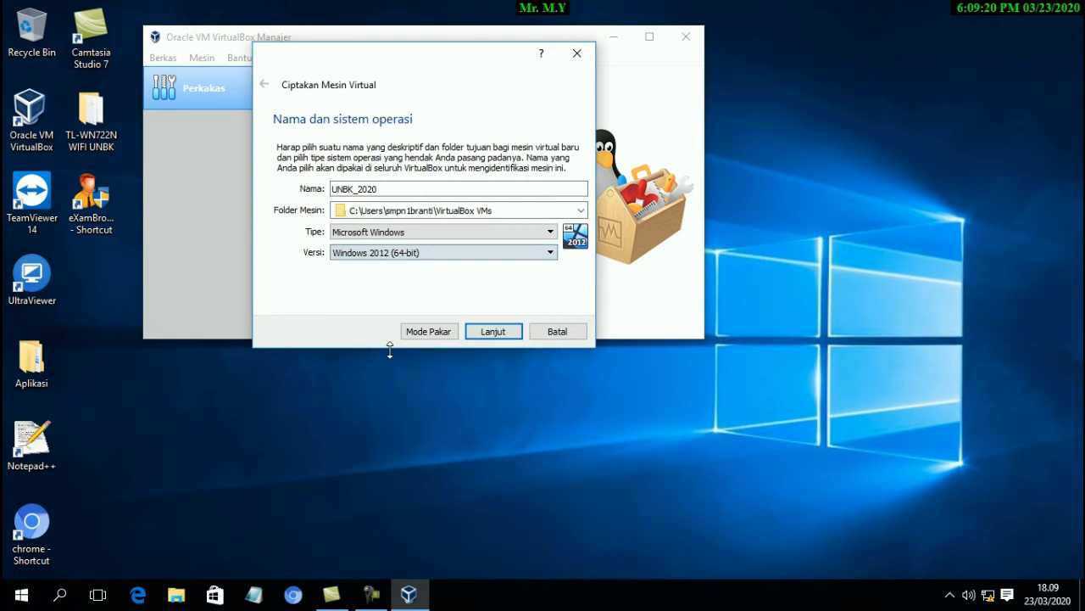
click(508, 332)
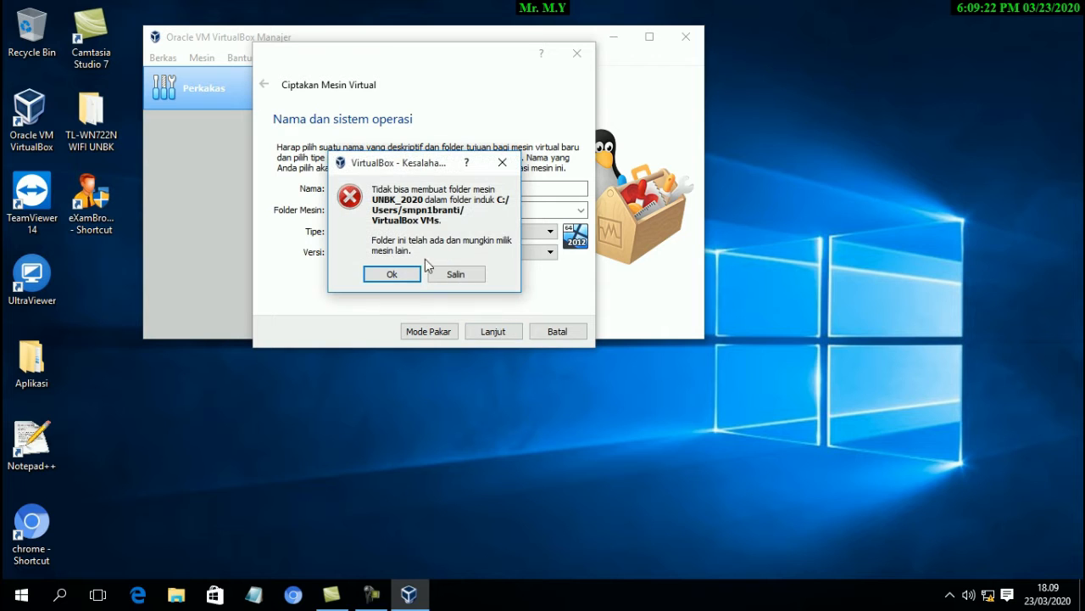
- Move the error message aside and open the VirtualBox VMs folder in the user's profile folder on Local Disk (C:)
drag(430, 169, 244, 369)
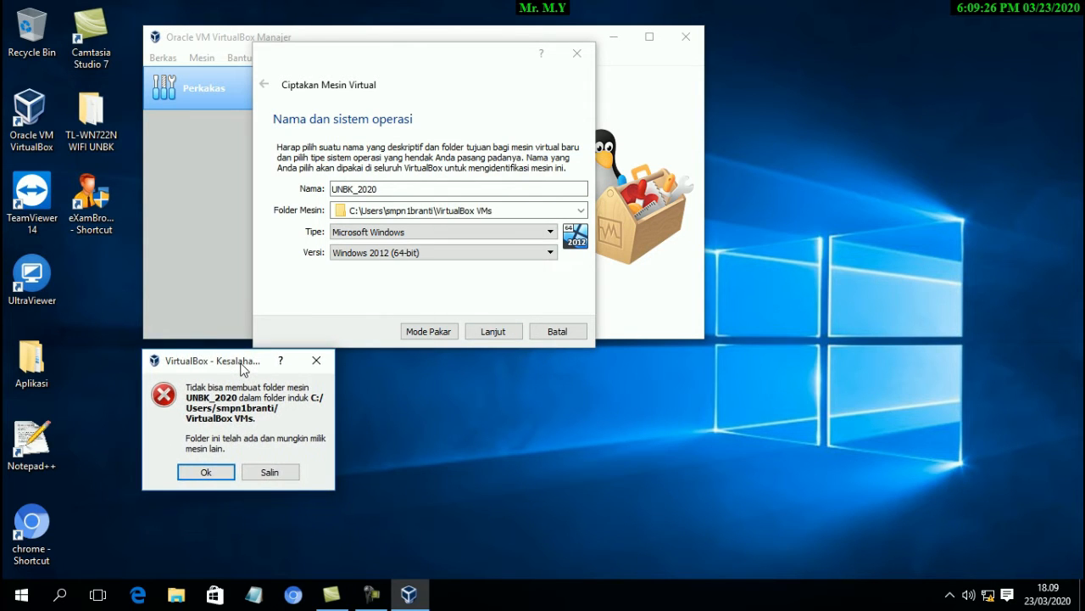
click(317, 50)
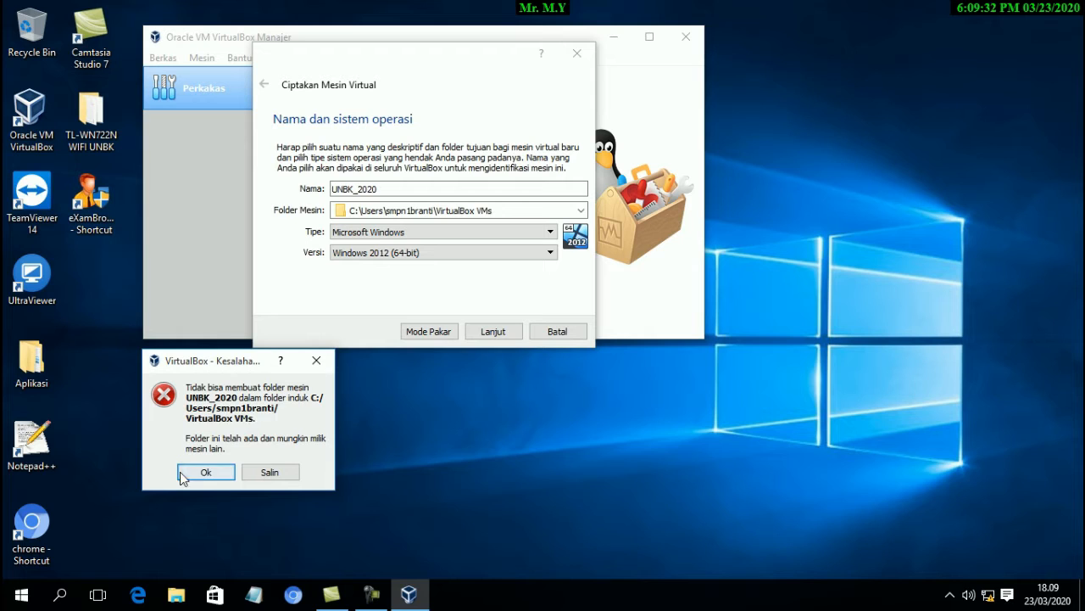
click(176, 597)
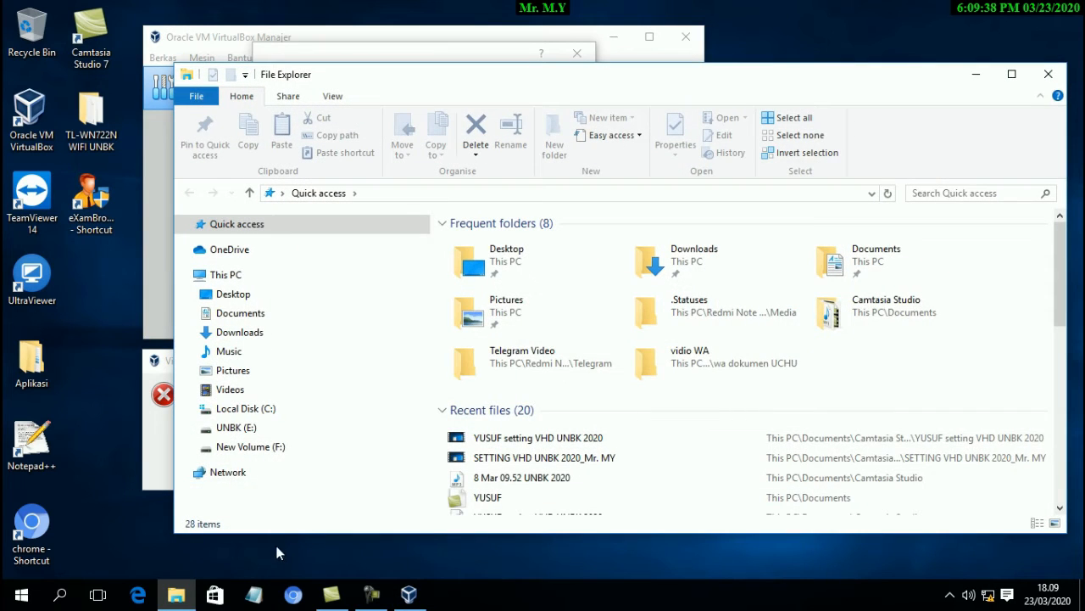
click(251, 412)
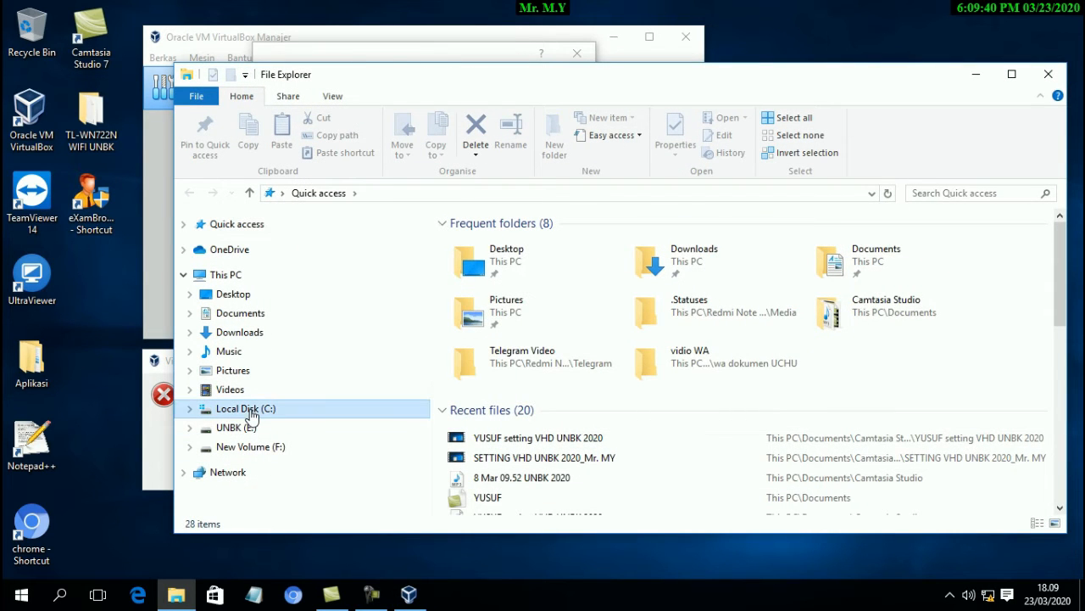
double_click(483, 358)
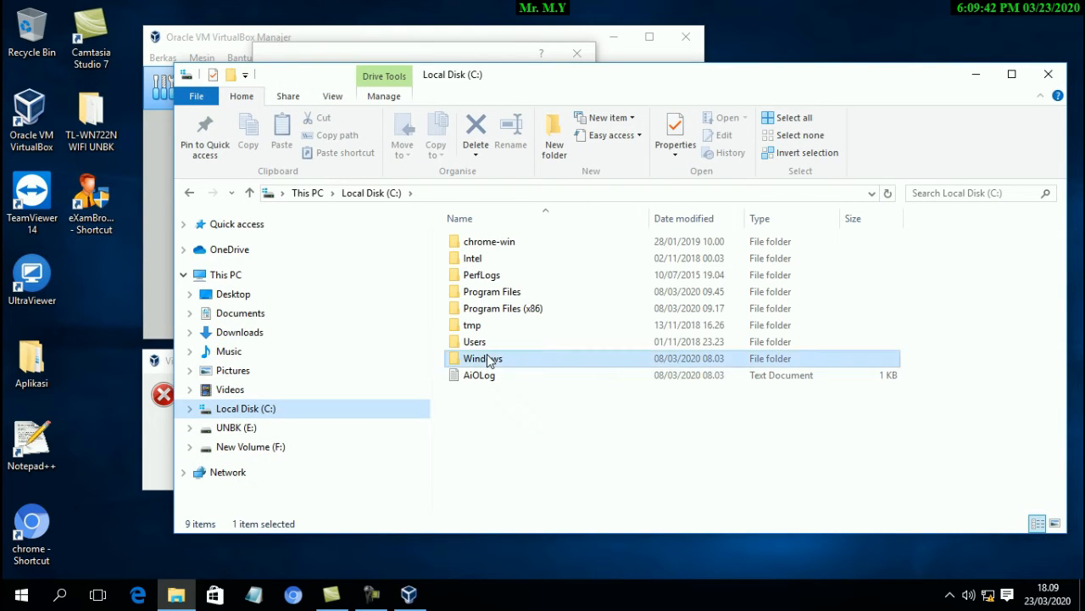
click(193, 201)
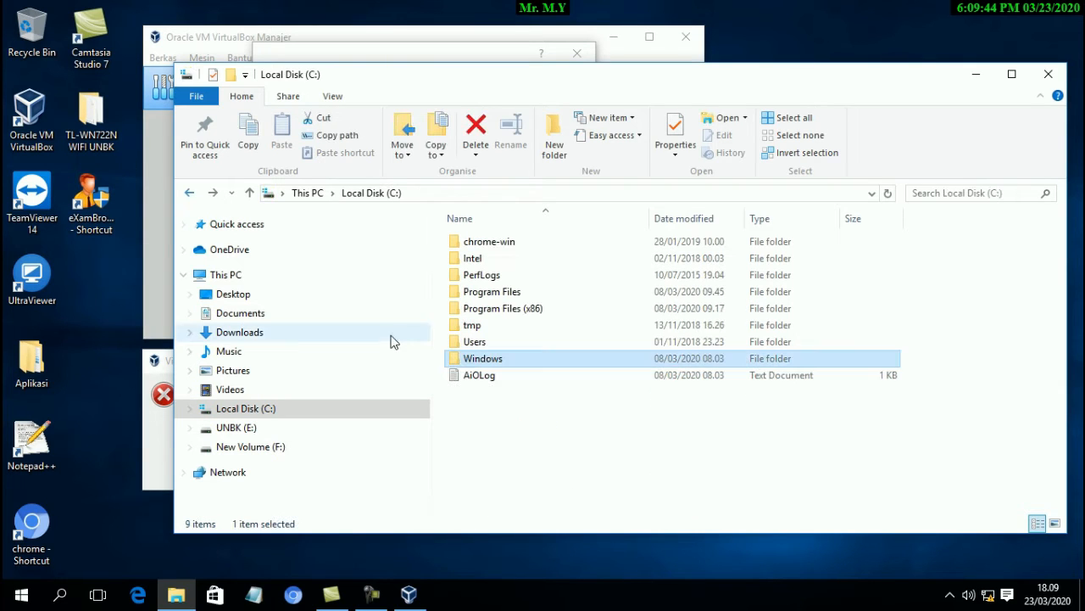
double_click(478, 344)
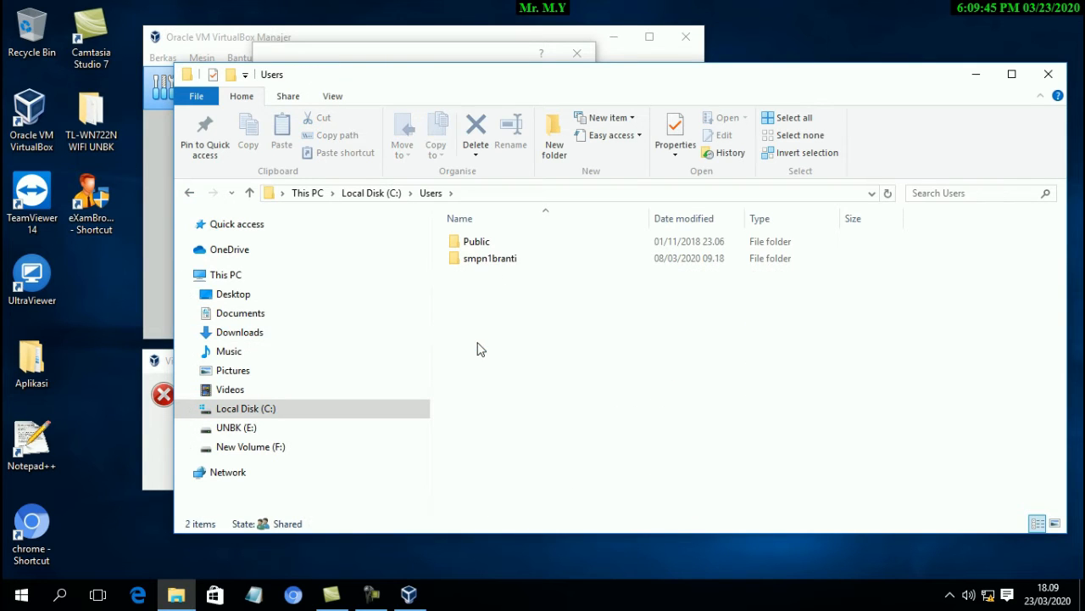
double_click(491, 262)
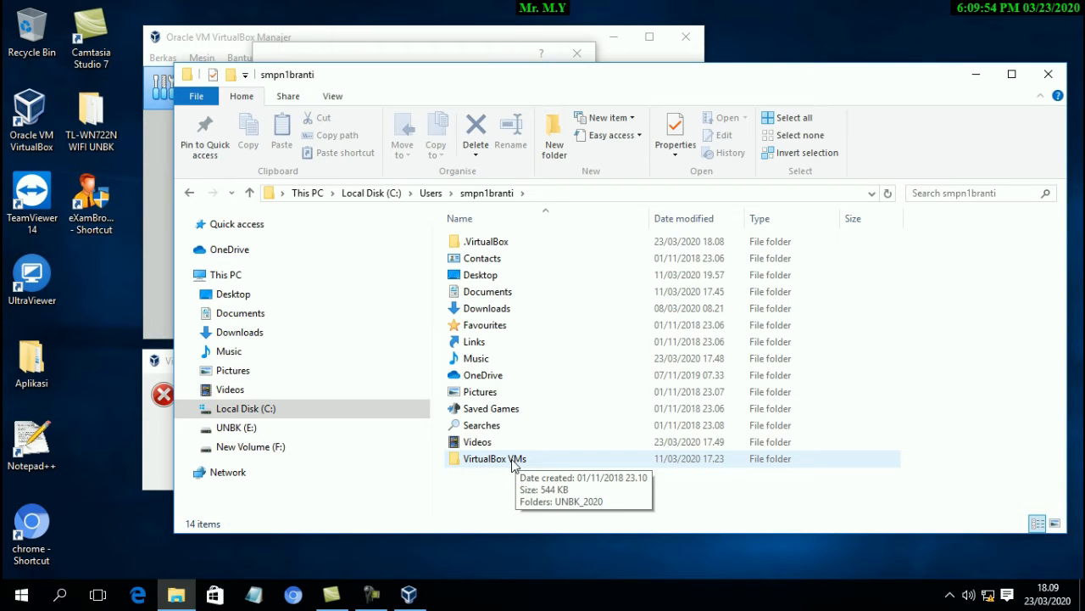
double_click(512, 462)
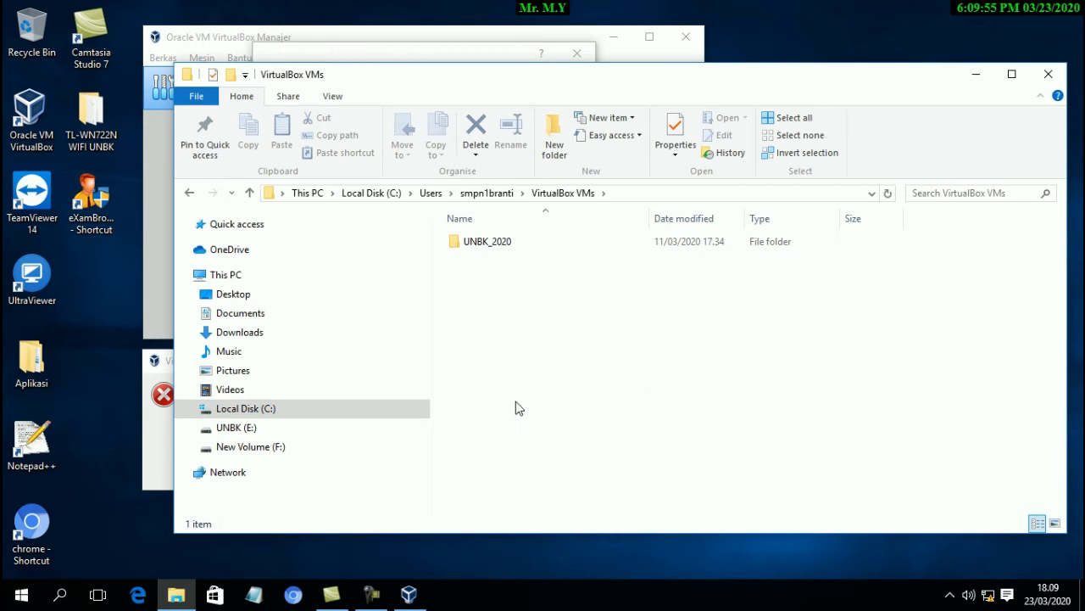
- Delete the old UNBK_2020 folder from VirtualBox VMs, close the folder window and dismiss the VirtualBox error message
click(487, 244)
right_click(488, 245)
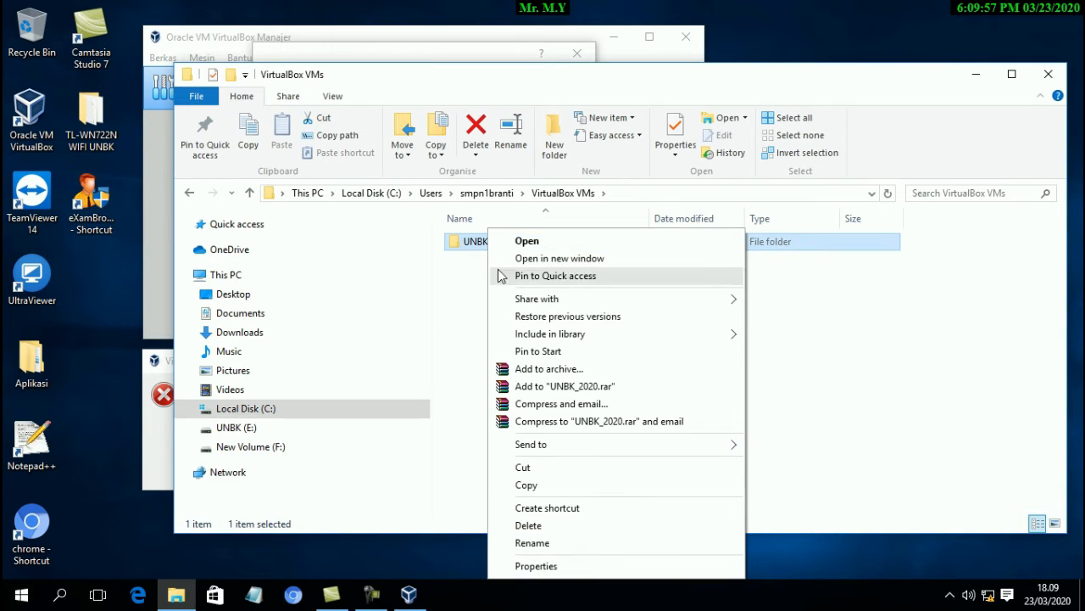
click(534, 525)
right_click(600, 284)
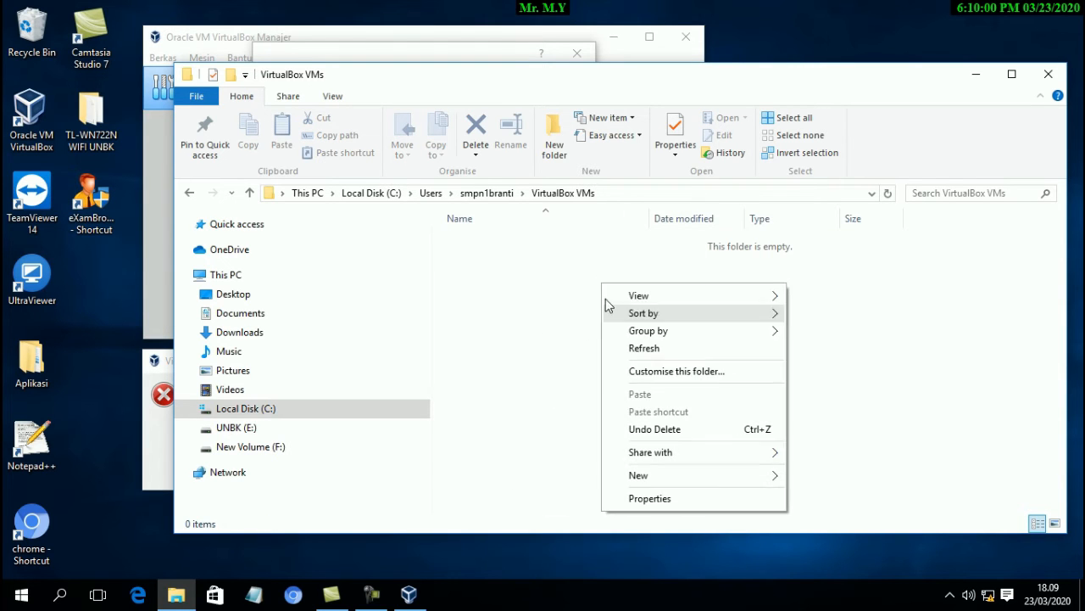
click(619, 347)
click(1053, 81)
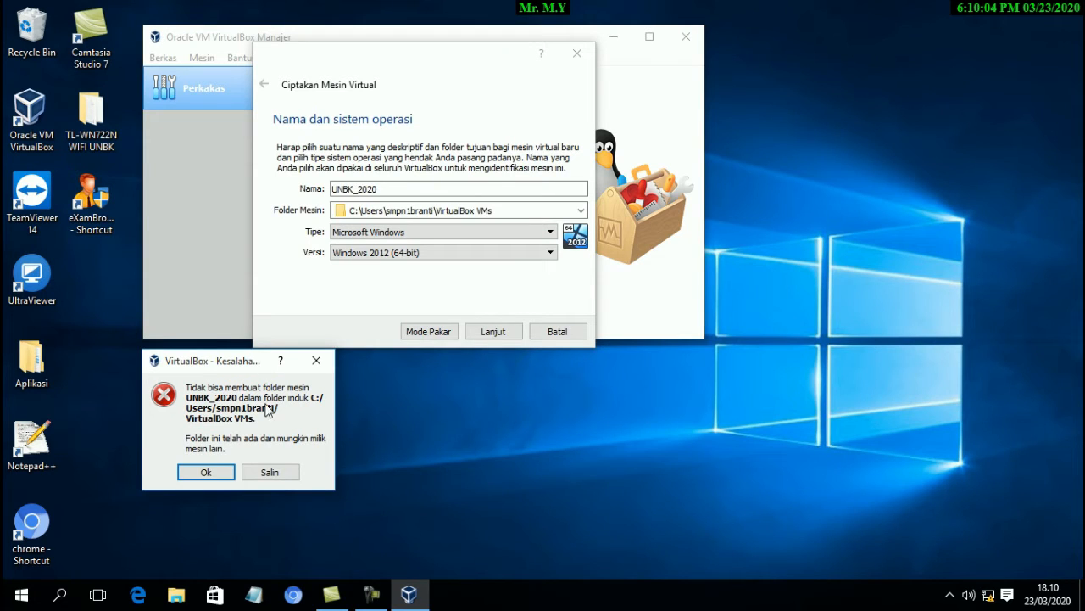
click(202, 471)
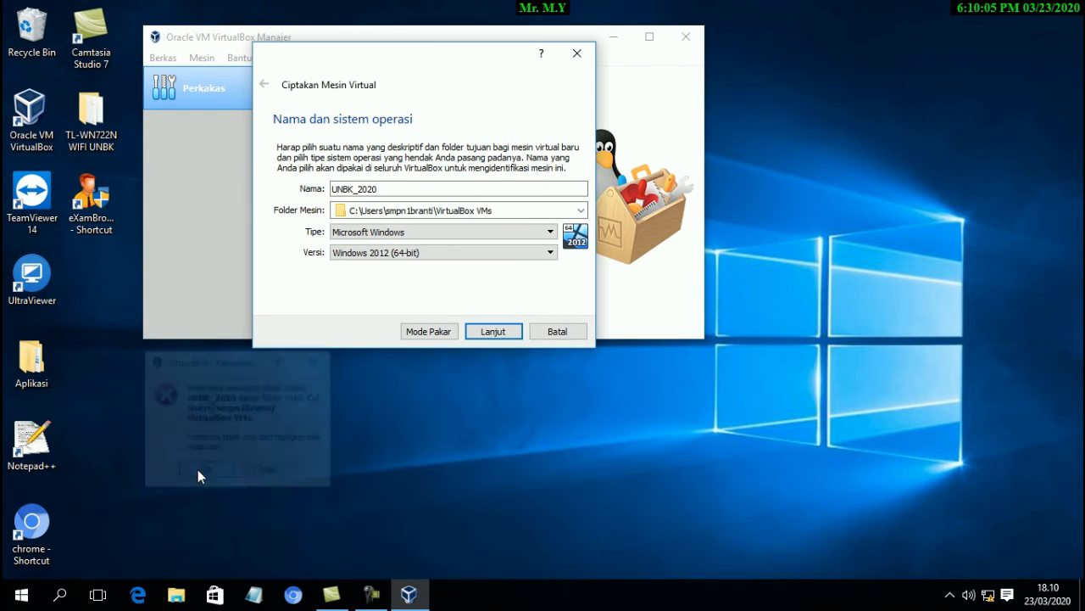
- Continue the new machine wizard, set the memory size to 8192 MB and proceed to the hard disk page
click(502, 333)
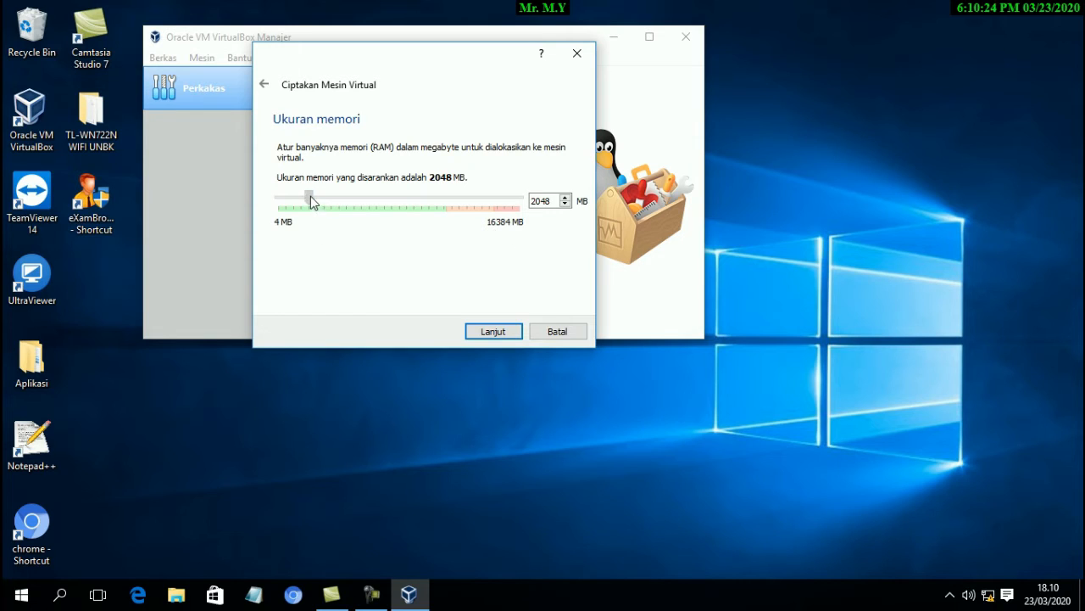
drag(374, 205, 403, 212)
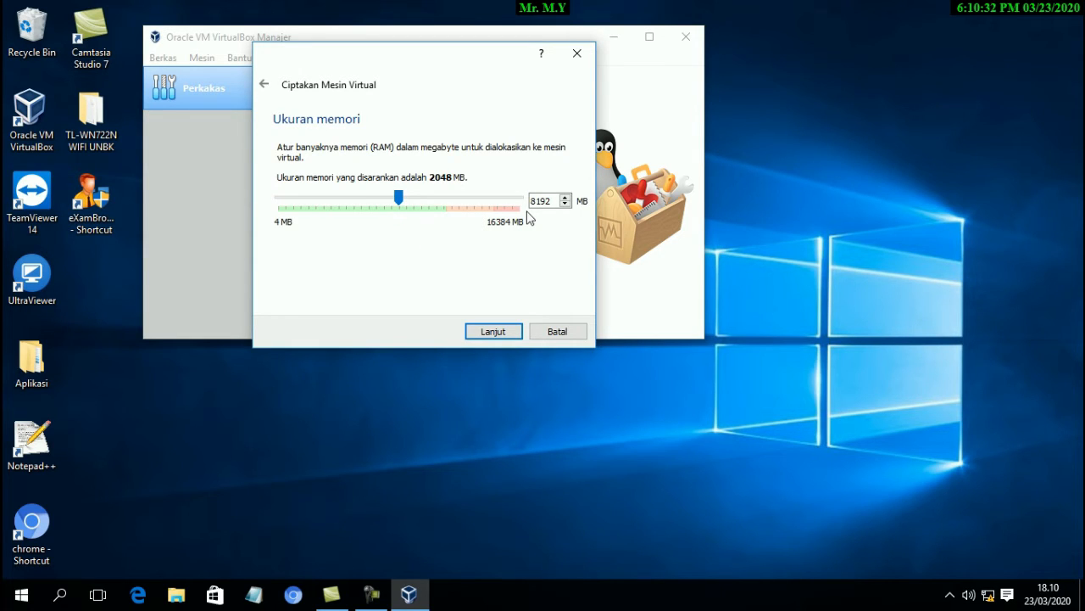
click(492, 332)
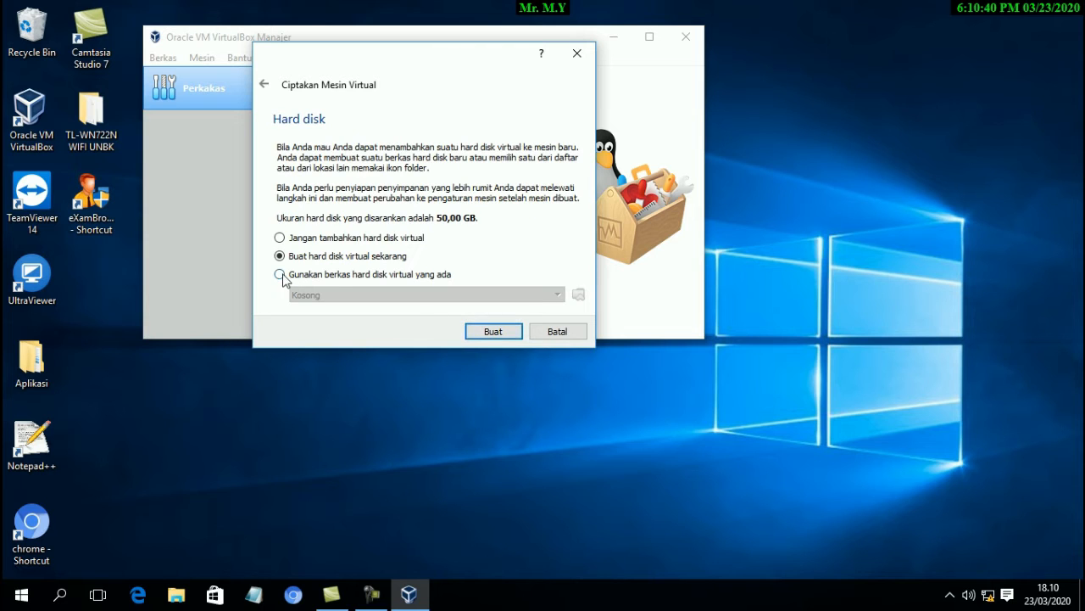
- Use the existing disk VHD UNBK 2020_FRESH from the 1.VHD Fresh_System_C folder on UNBK (E:) as the hard disk and create the machine
click(281, 275)
click(579, 294)
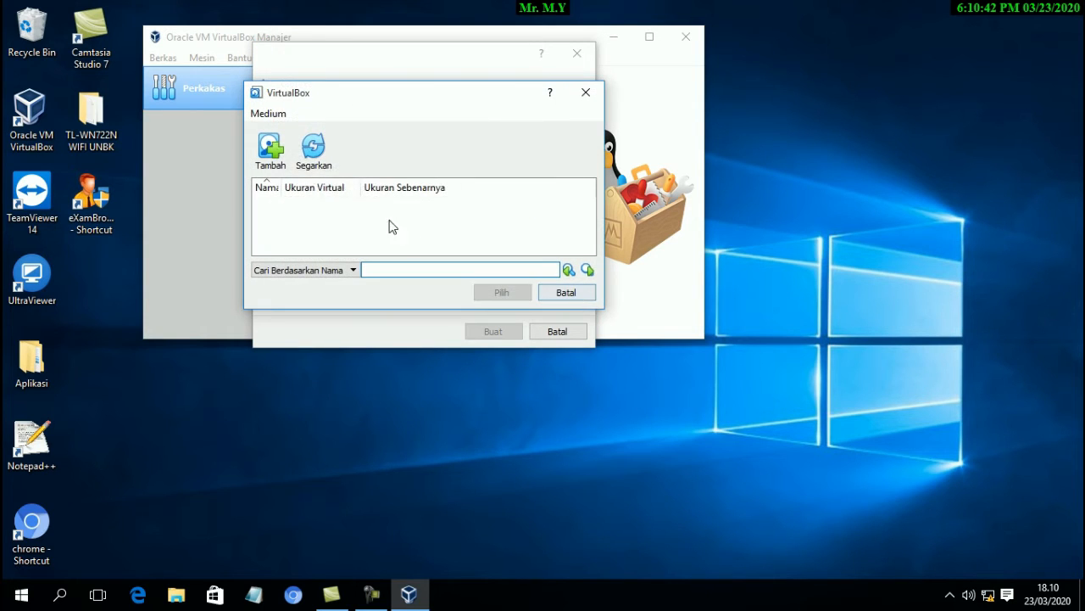
click(270, 148)
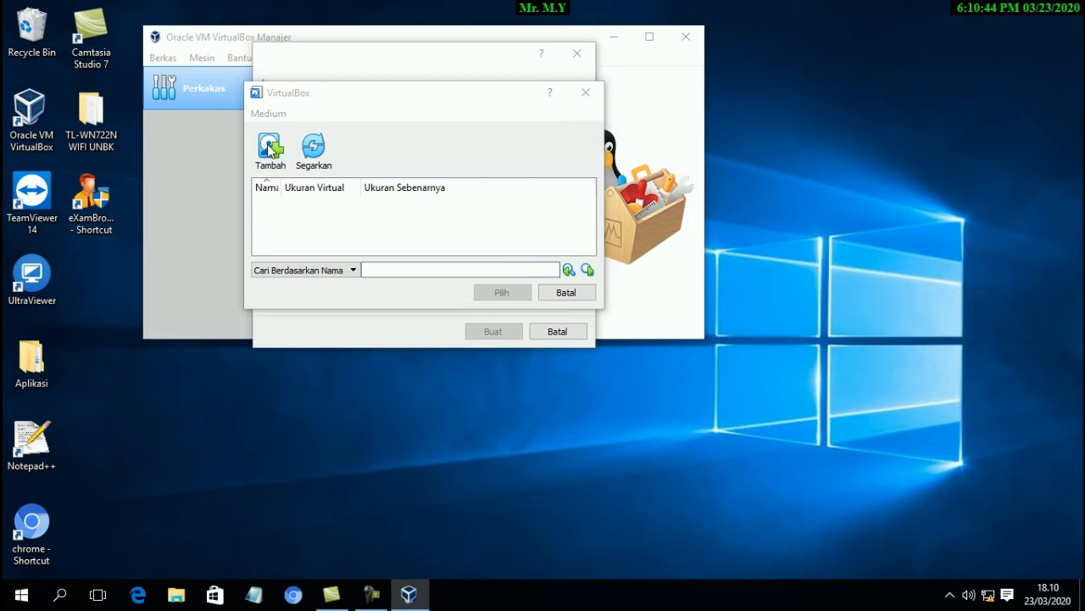
click(311, 383)
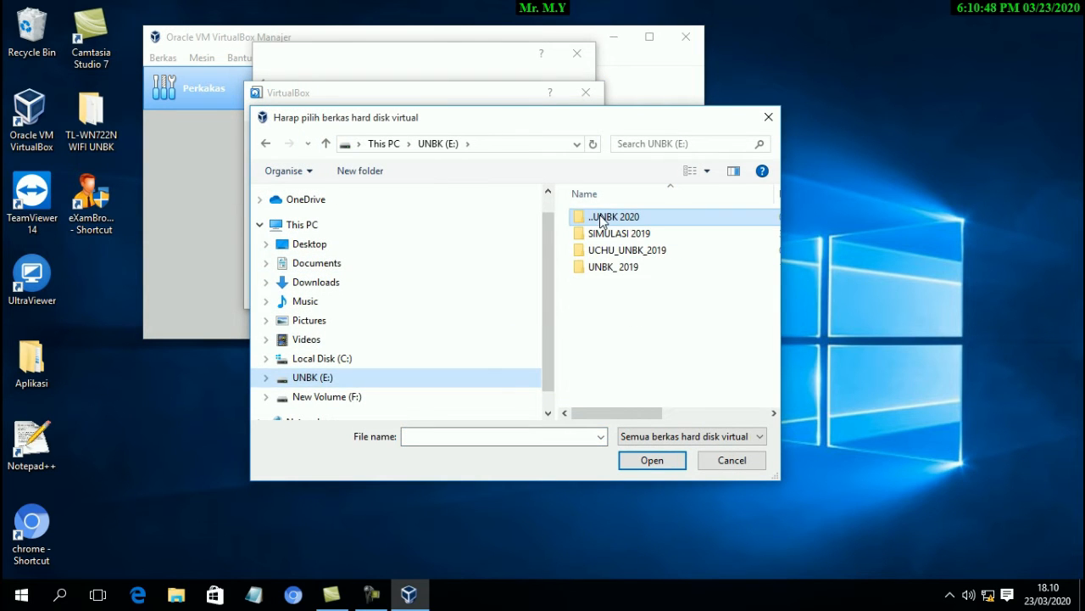
double_click(601, 218)
double_click(609, 353)
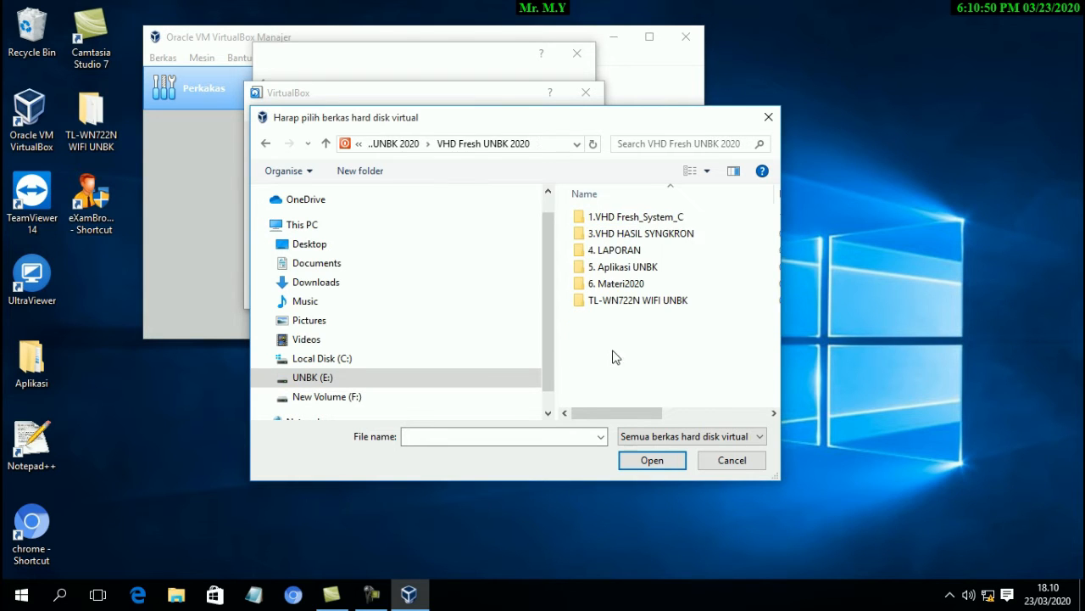
double_click(626, 219)
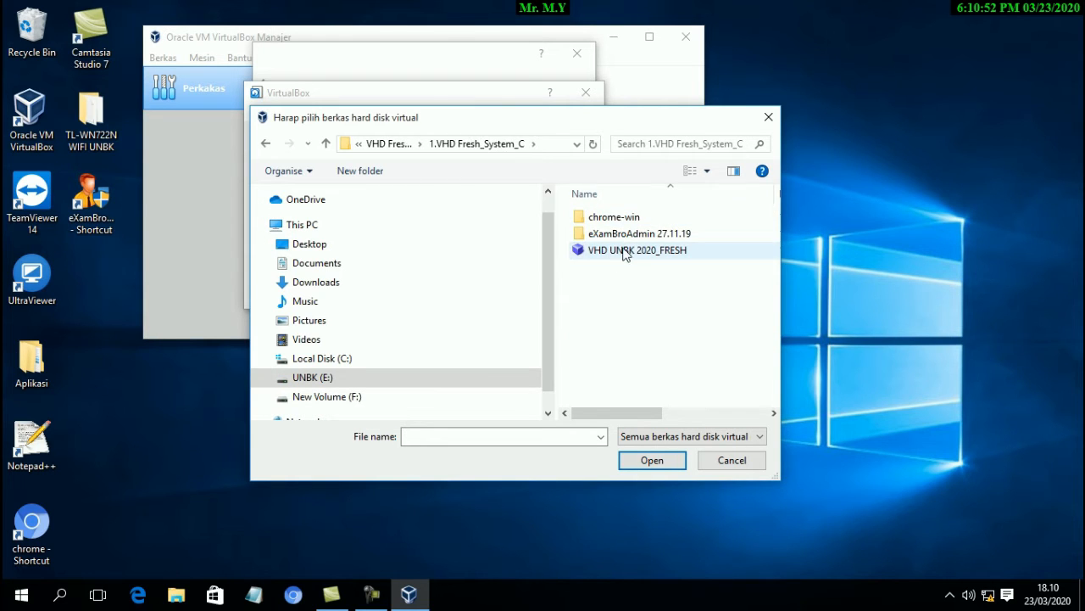
double_click(637, 251)
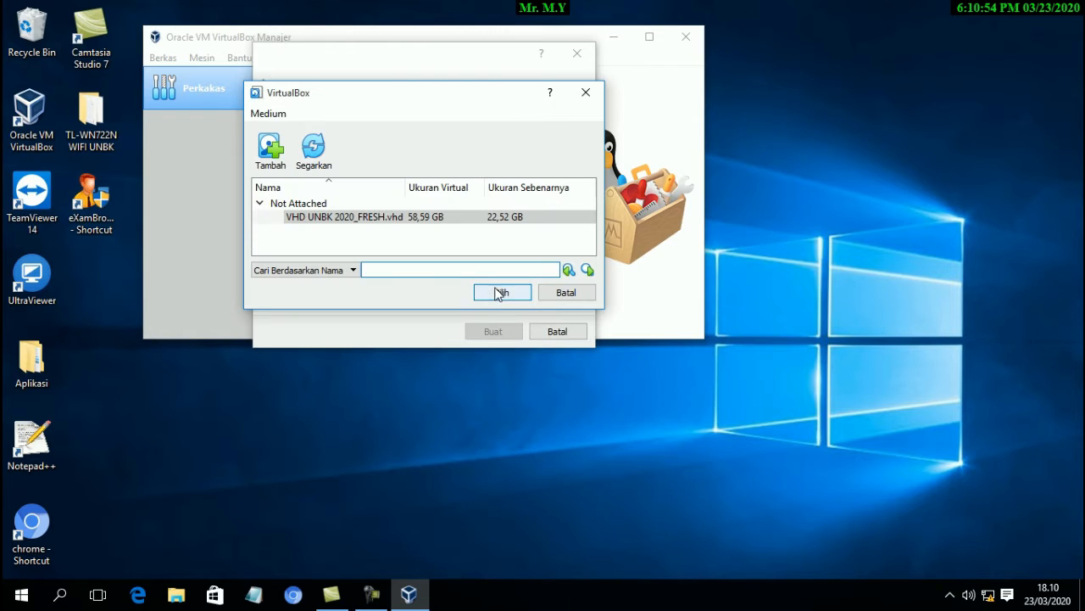
click(500, 292)
click(495, 332)
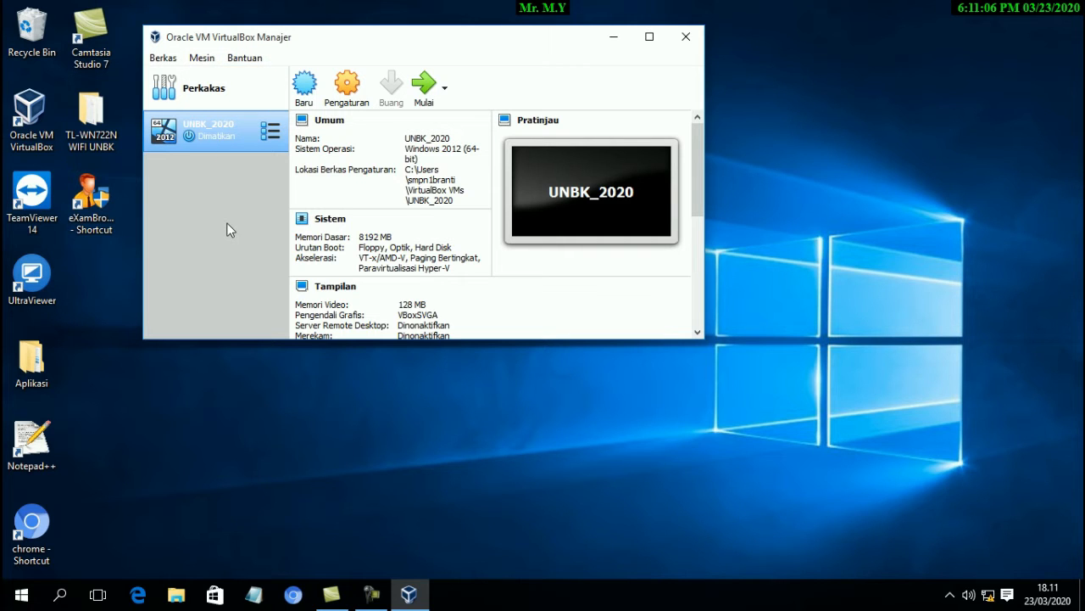
- Open the settings of the UNBK_2020 machine and set its processor count to 2
scroll(441, 271, down, 4)
scroll(399, 255, up, 4)
click(345, 86)
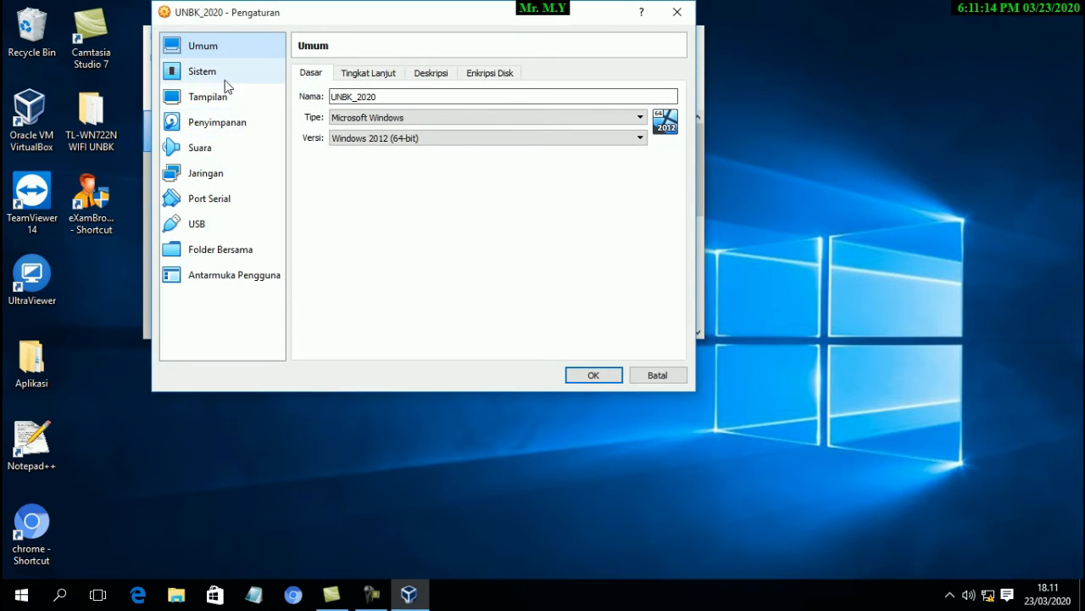
click(217, 72)
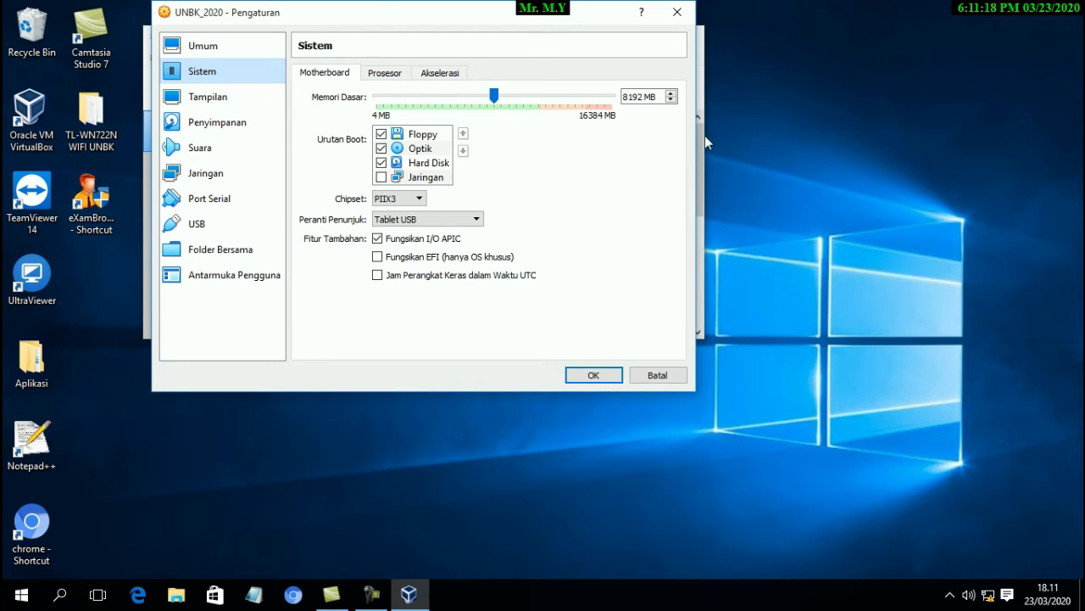
click(384, 74)
drag(374, 98, 408, 103)
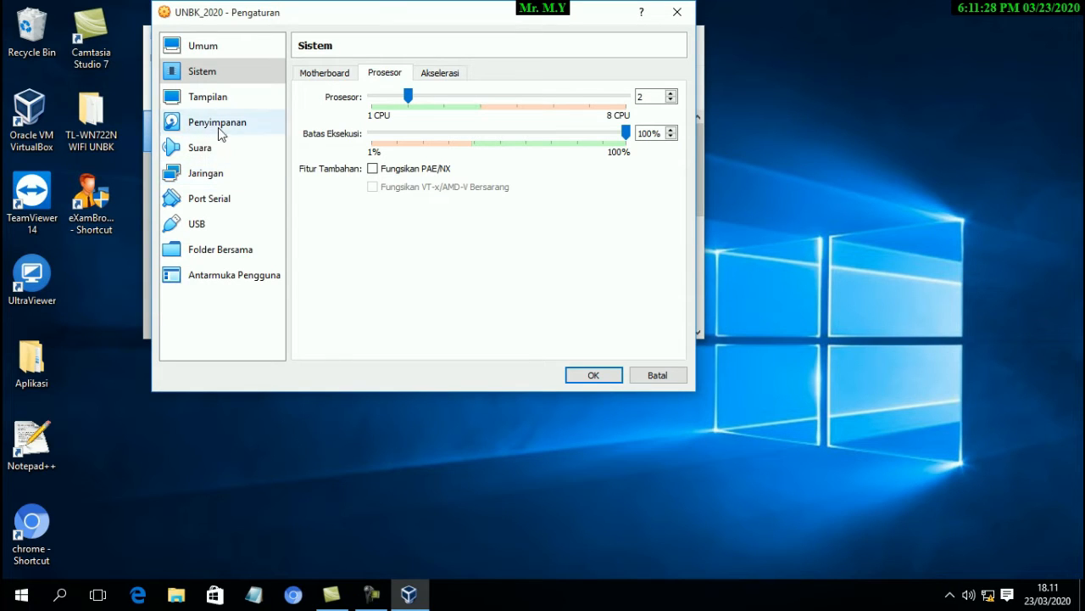
- Attach network Adaptor 1 to Adaptor Ter-bridge and show the list of available host adapters
click(217, 178)
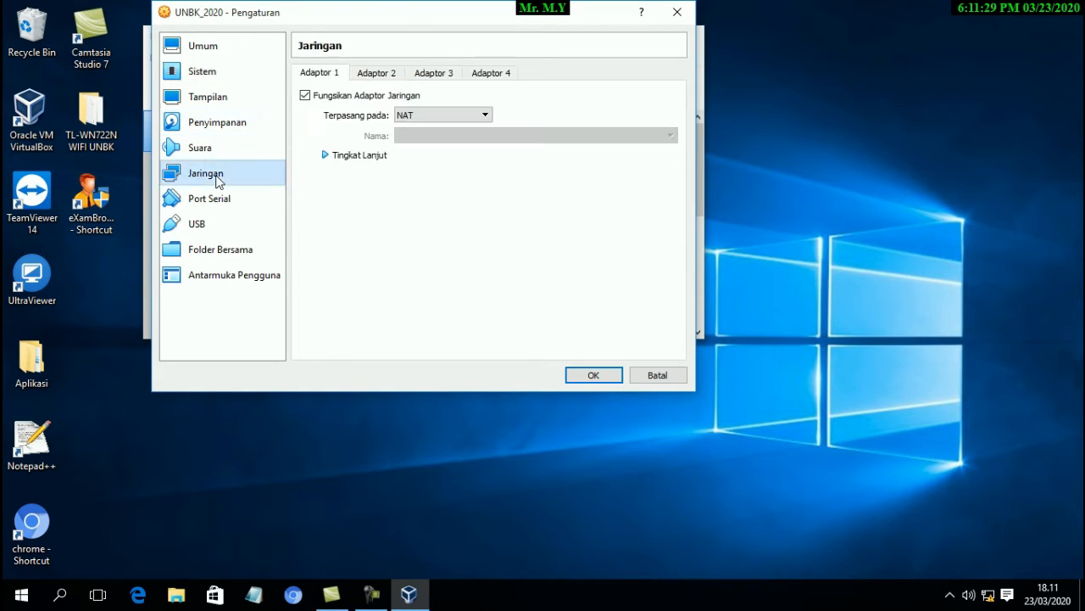
click(427, 117)
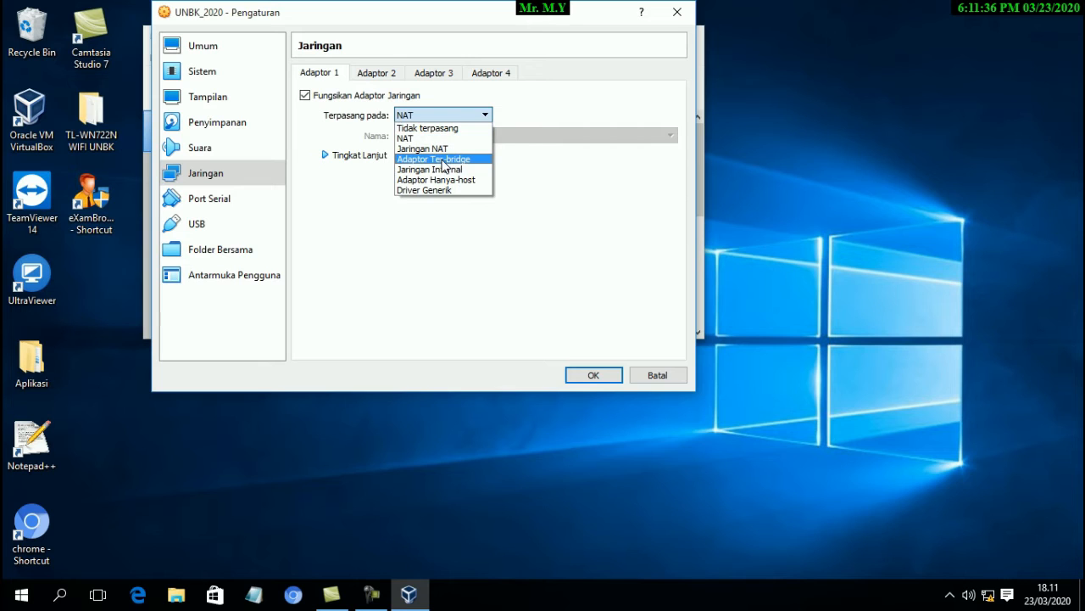
click(441, 160)
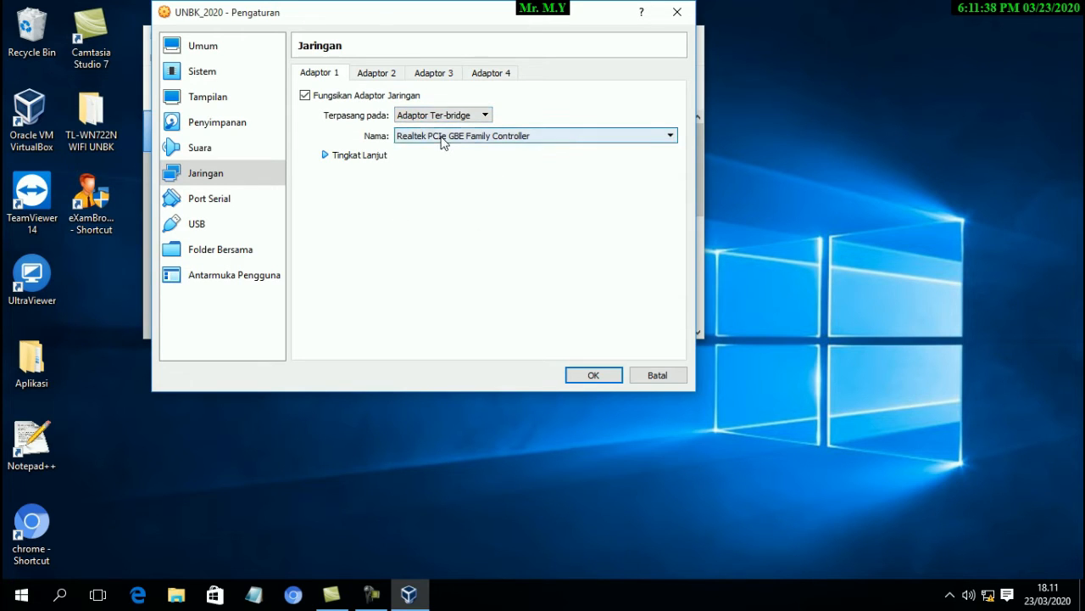
click(436, 138)
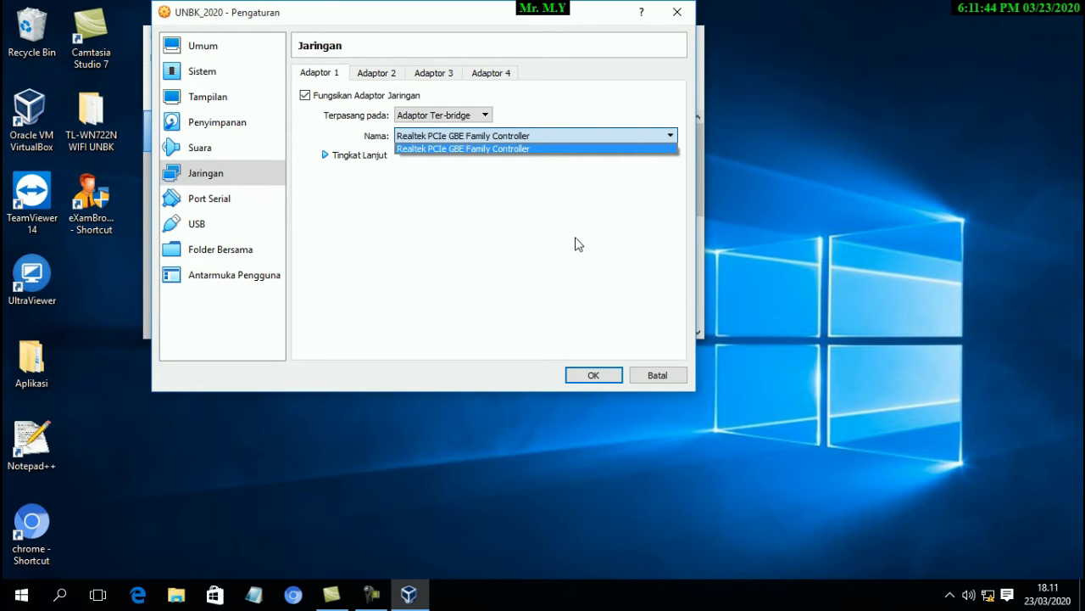
- Open Windows' Network and Sharing Centre and bring up the TCP/IPv4 properties of the Ethernet connection
mouse_move(993, 601)
right_click(991, 600)
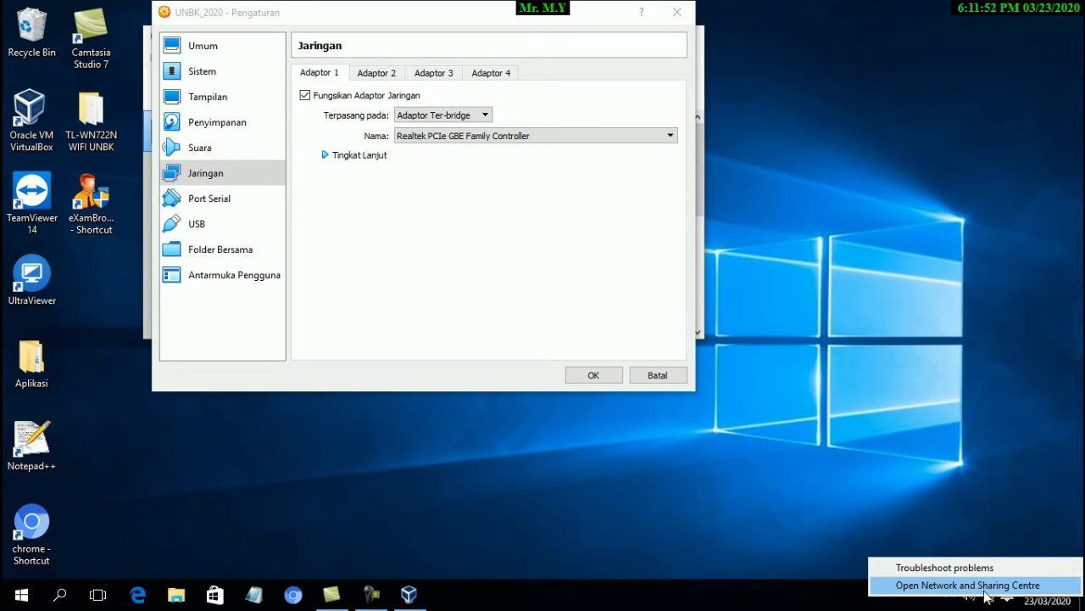
click(986, 591)
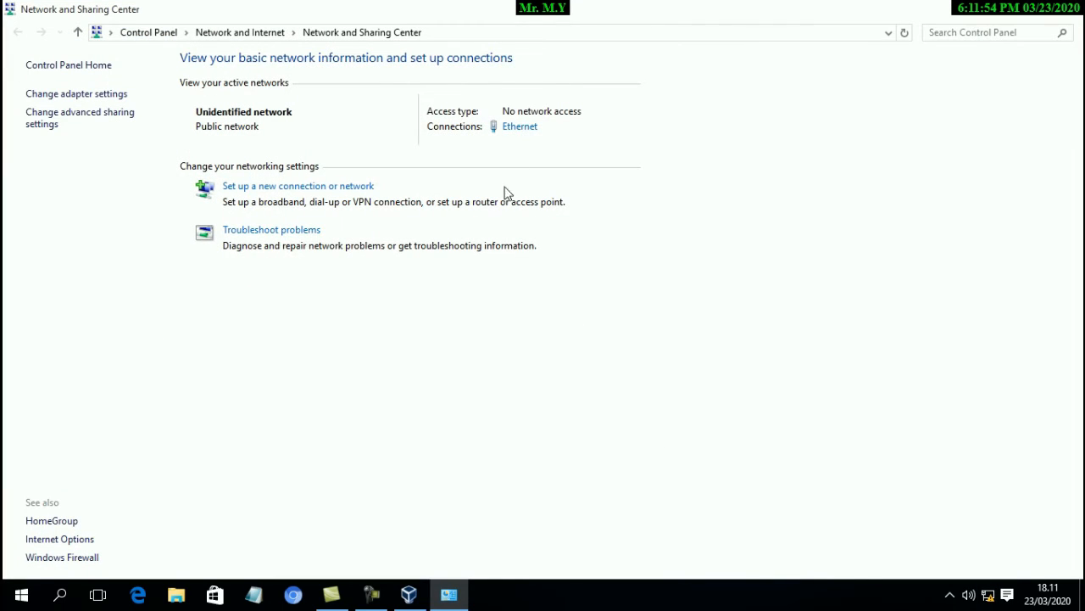
click(520, 129)
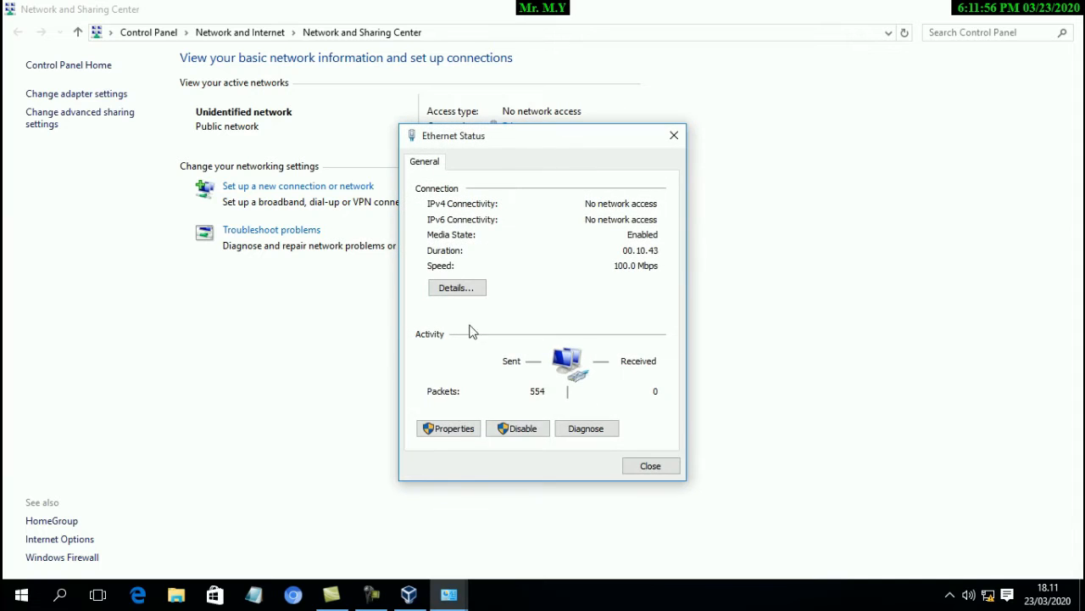
click(460, 430)
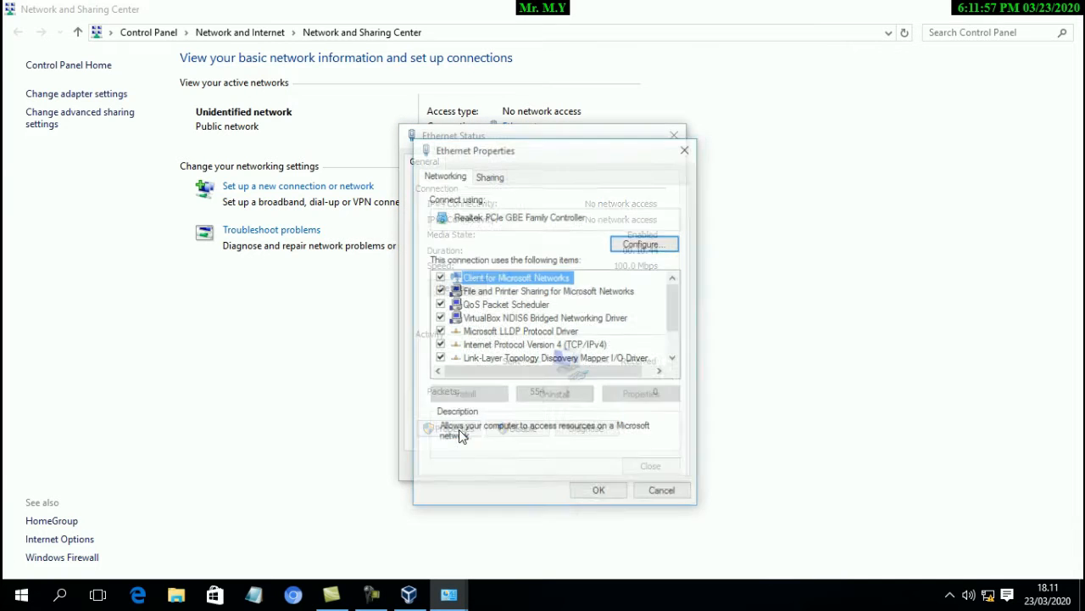
double_click(533, 344)
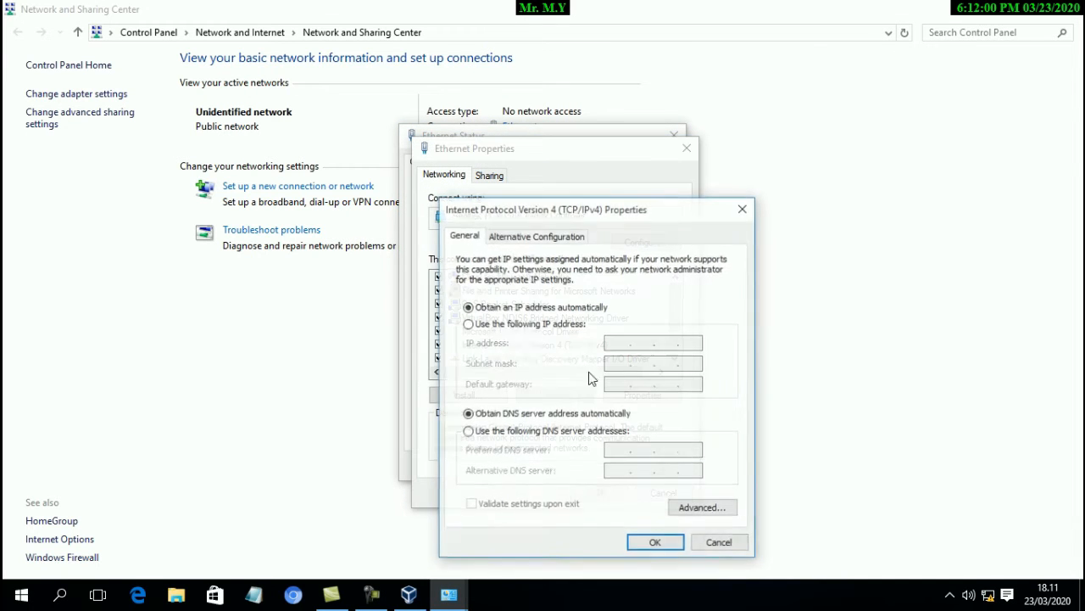
- Enter the manual IPv4 address 192.168.0.201, fill in the subnet mask, edit the address's last number and accept the TCP/IPv4 settings
click(468, 324)
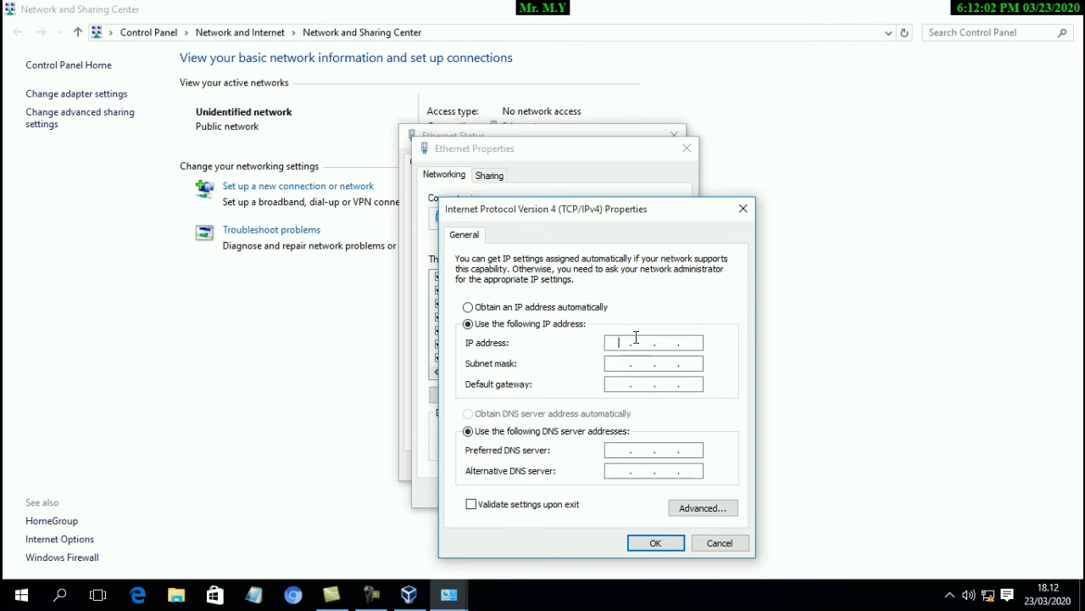
text(192.168.0.201)
click(697, 363)
drag(684, 343, 704, 345)
key(BackSpace)
click(655, 543)
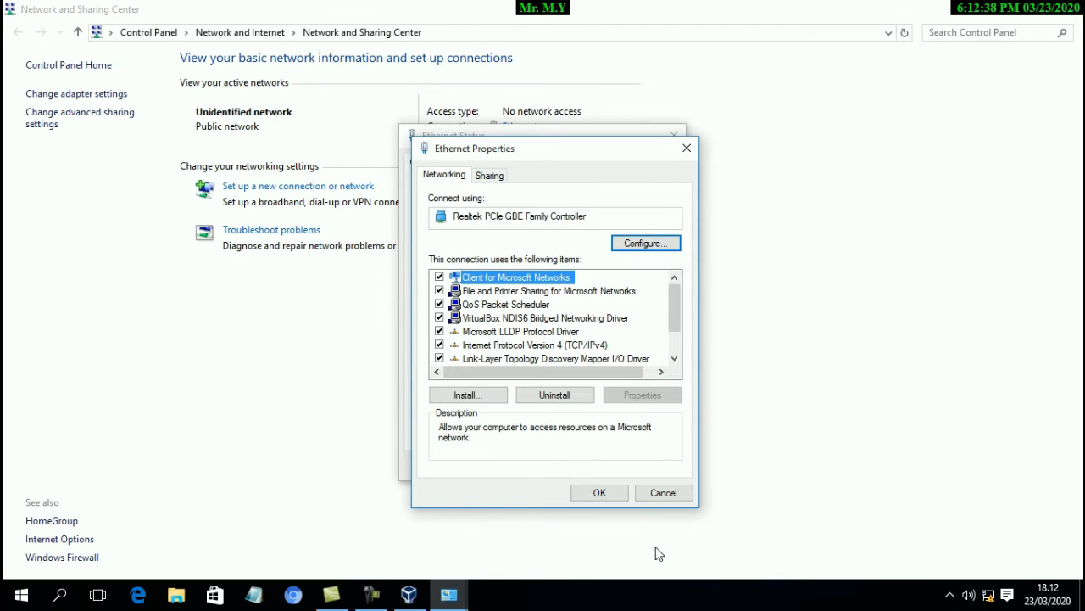
- Compare the Ethernet connection's adapter name with Adaptor 1 in VirtualBox and select Realtek PCIe GBE Family Controller for the bridge
drag(604, 219, 439, 214)
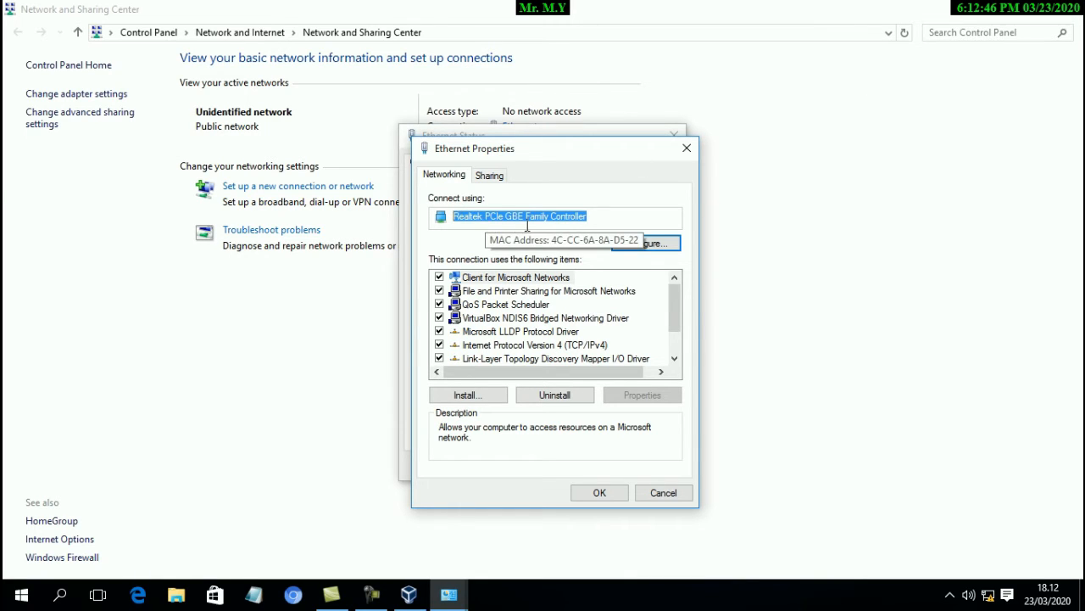
mouse_move(624, 216)
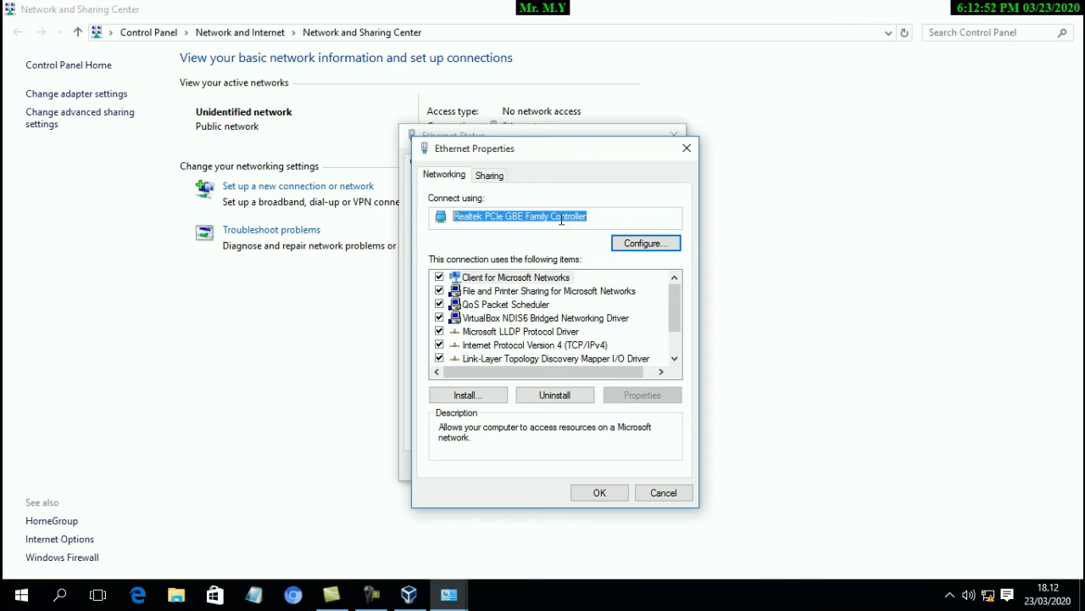
click(988, 12)
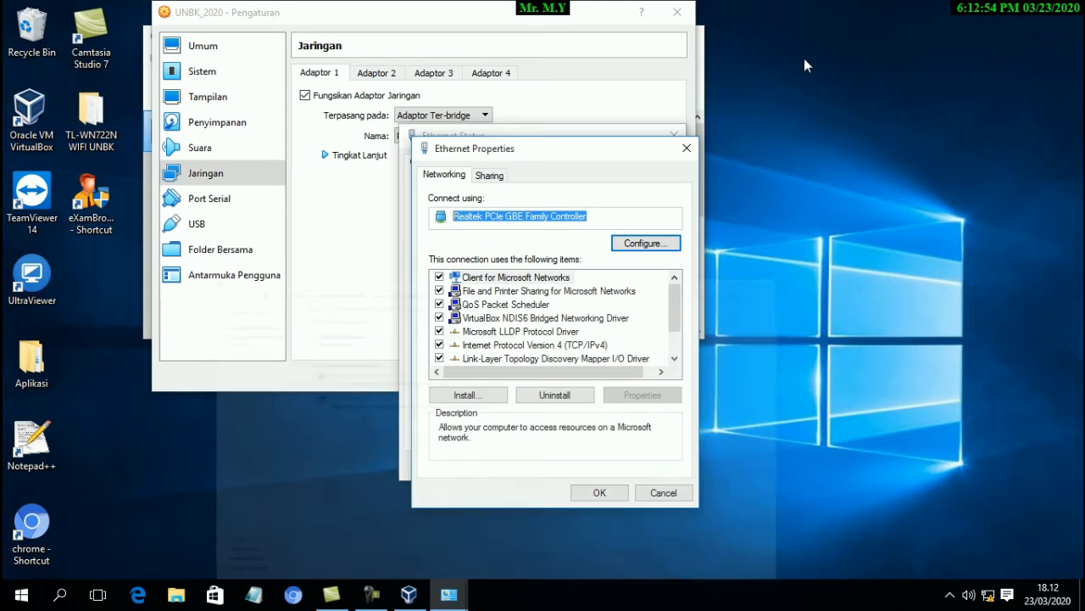
click(327, 166)
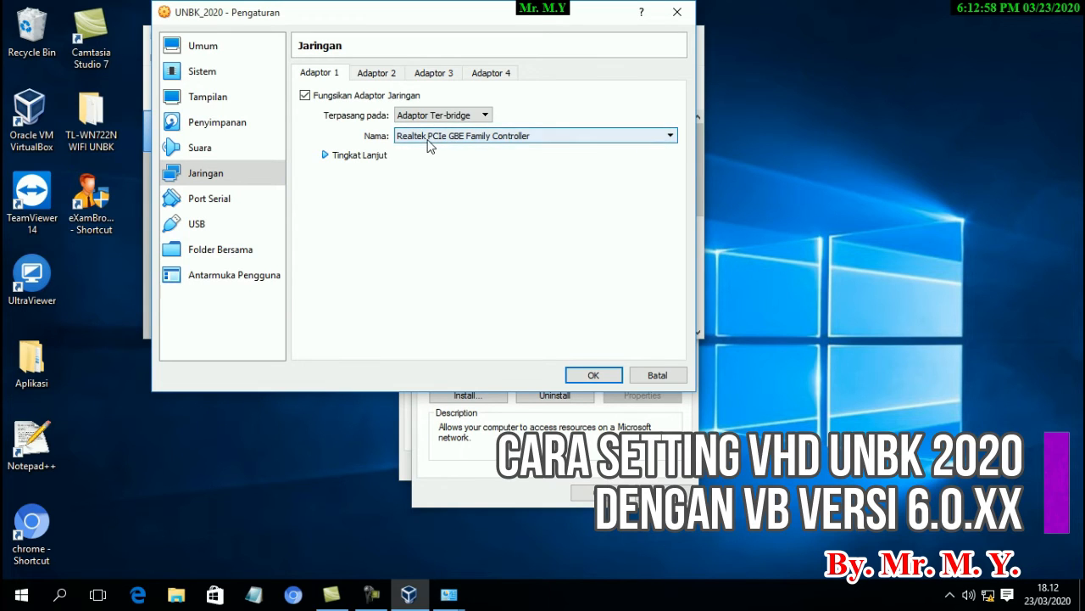
click(428, 138)
click(429, 148)
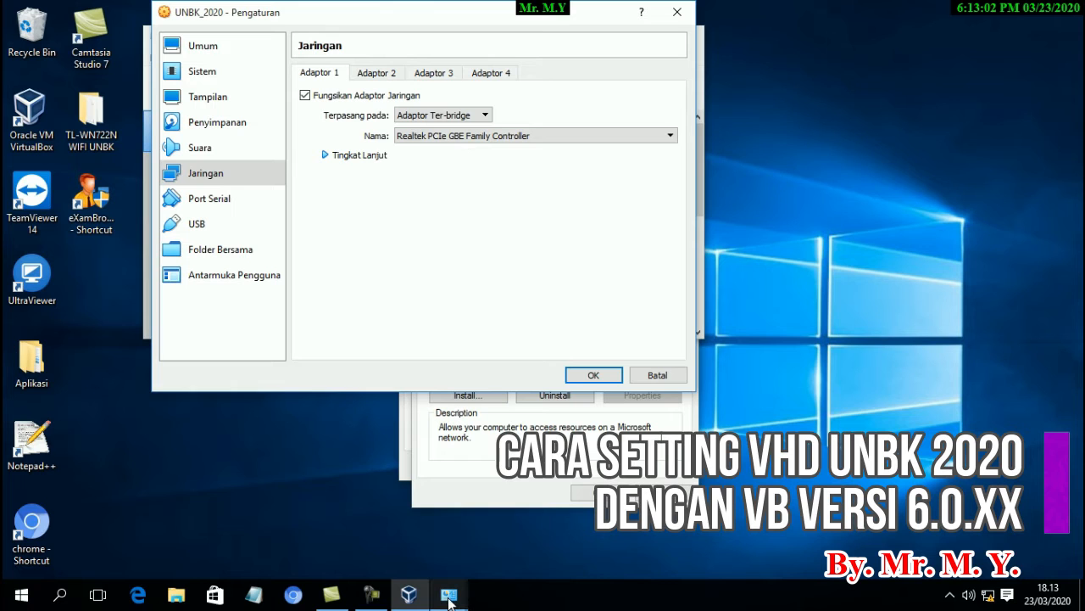
- Place Ethernet Properties beside the VirtualBox network settings to compare adapter names, and confirm and close both Ethernet dialogs
mouse_move(449, 599)
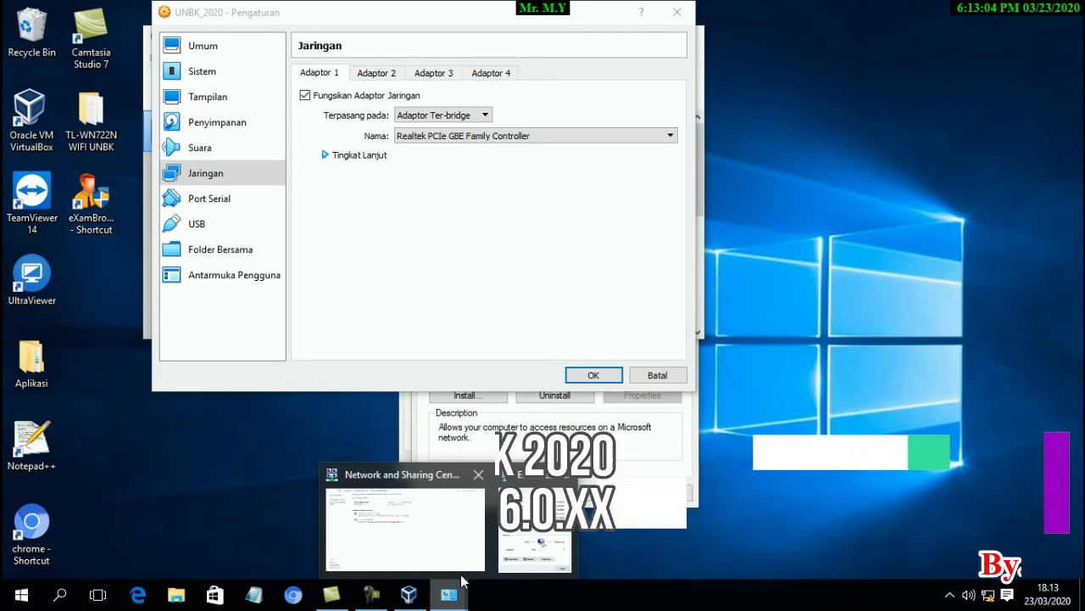
click(515, 496)
drag(536, 149, 773, 111)
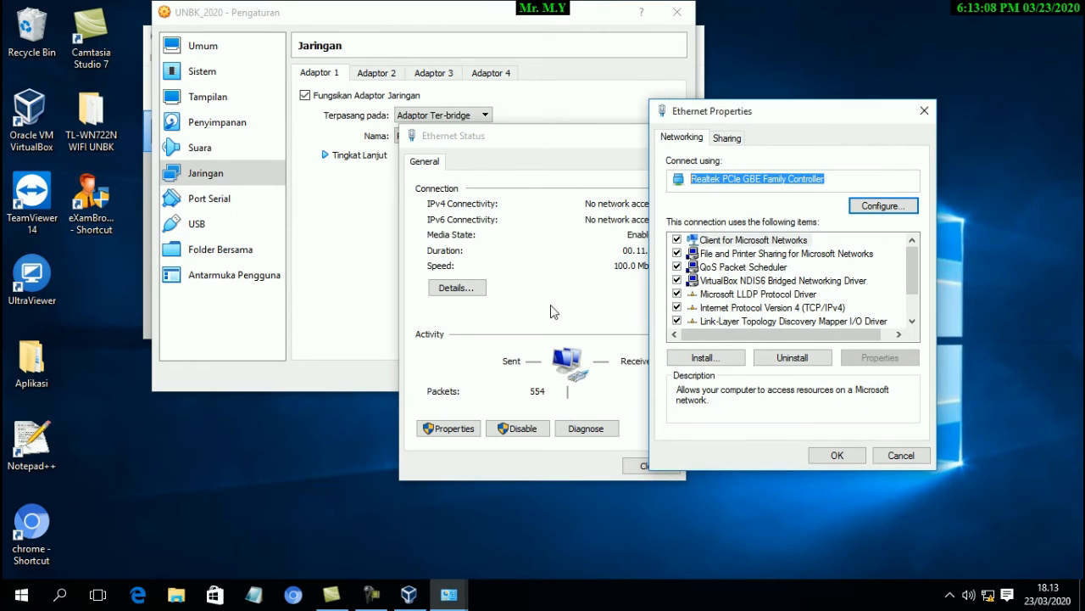
click(503, 37)
drag(765, 113, 558, 150)
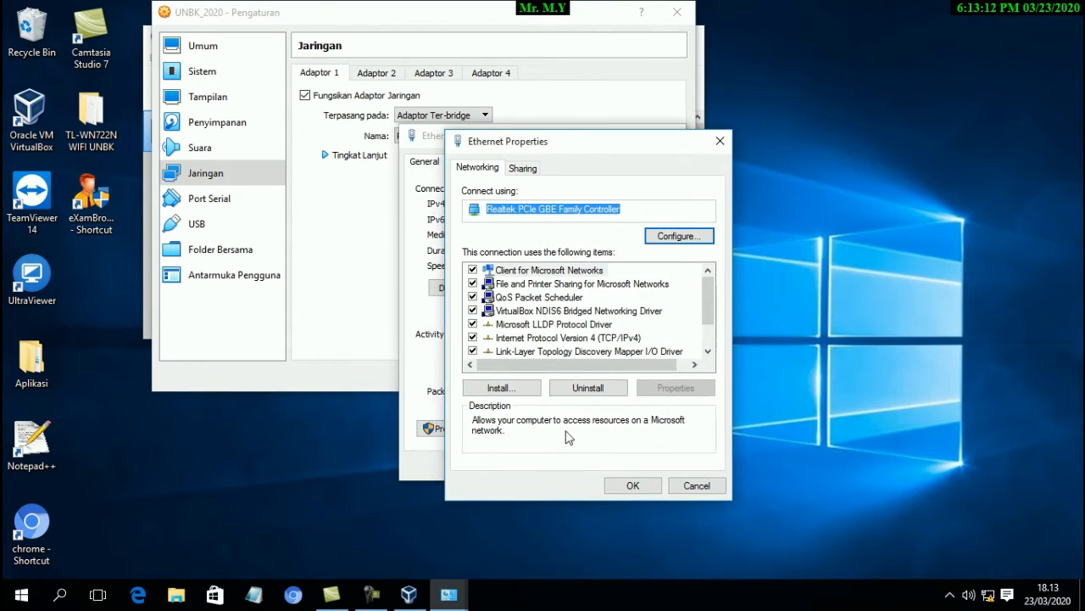
click(628, 486)
click(669, 468)
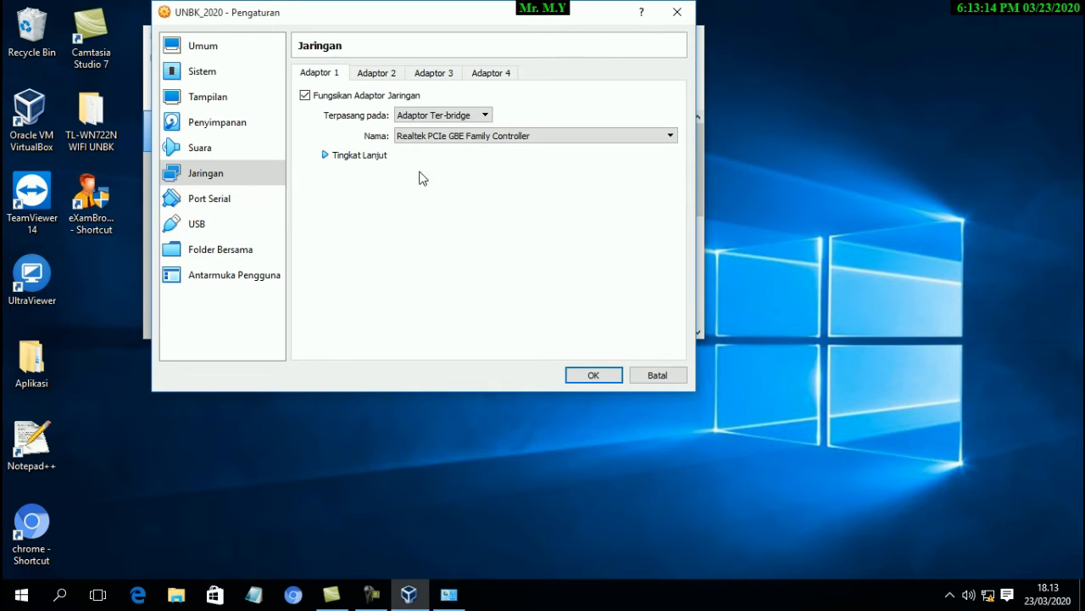
- Enable network Adaptor 2 attached to NAT and save the UNBK_2020 machine settings
click(376, 73)
click(304, 95)
click(432, 115)
click(415, 133)
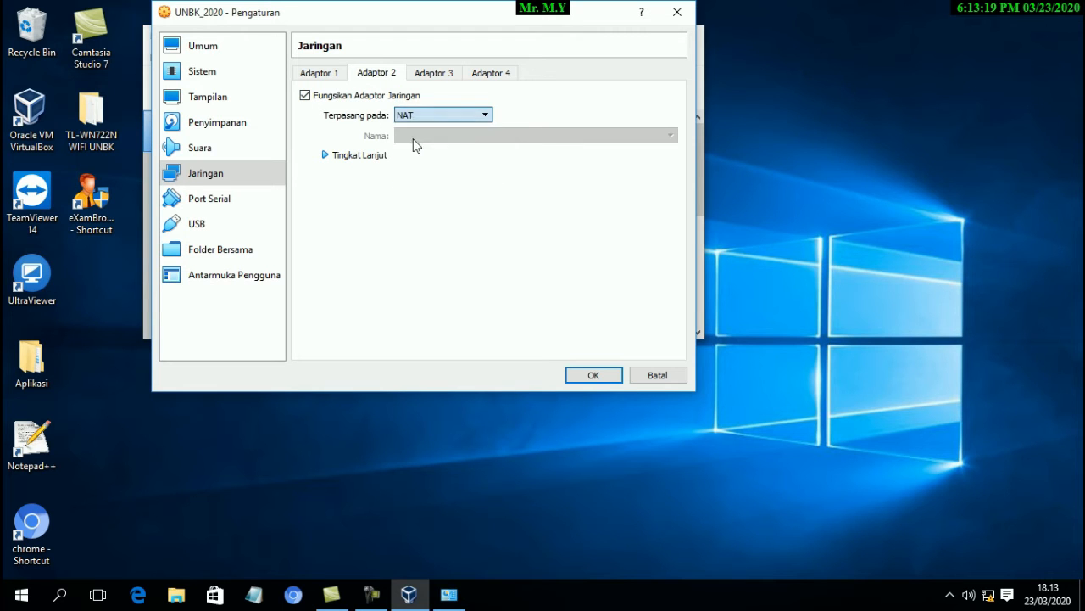
click(587, 375)
right_click(840, 214)
click(857, 265)
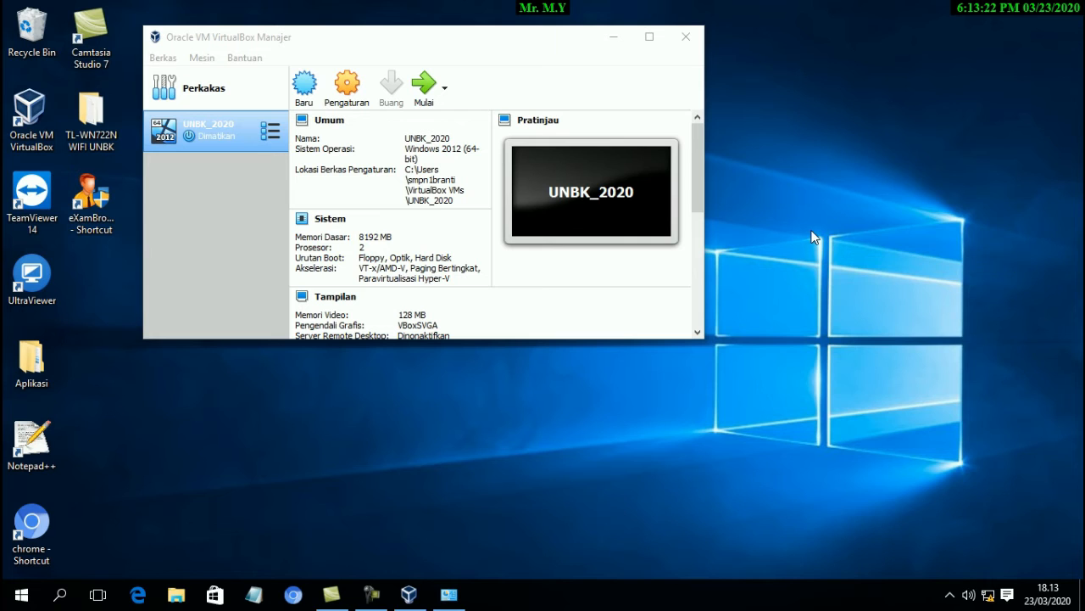
- Close the VirtualBox manager, then delete the old eXamBroAdmin shortcut from the desktop and refresh the desktop
click(691, 43)
right_click(89, 201)
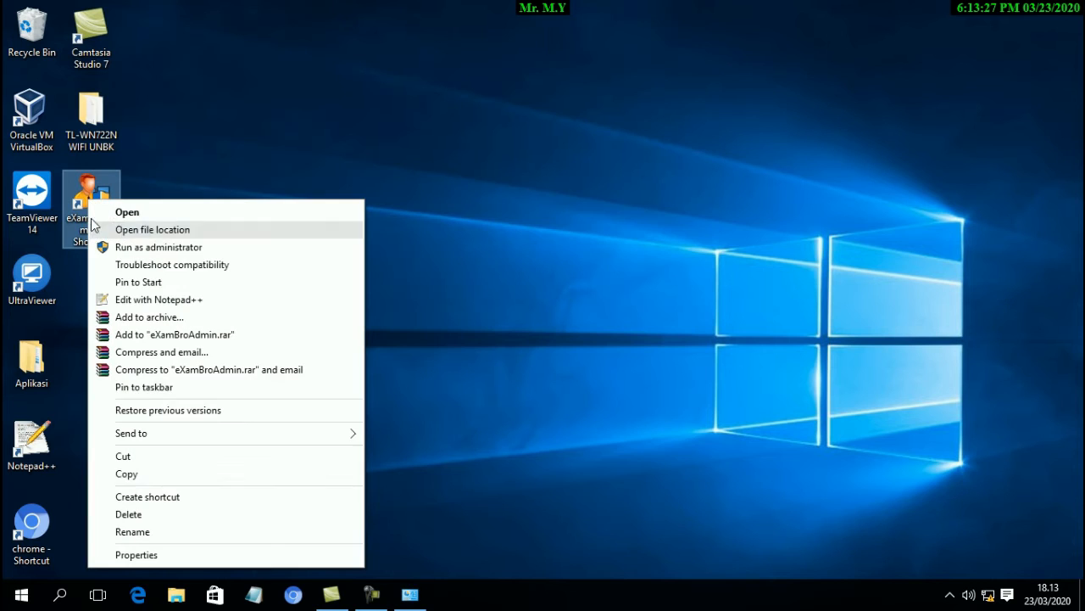
click(174, 517)
right_click(378, 222)
click(398, 266)
right_click(339, 216)
click(399, 266)
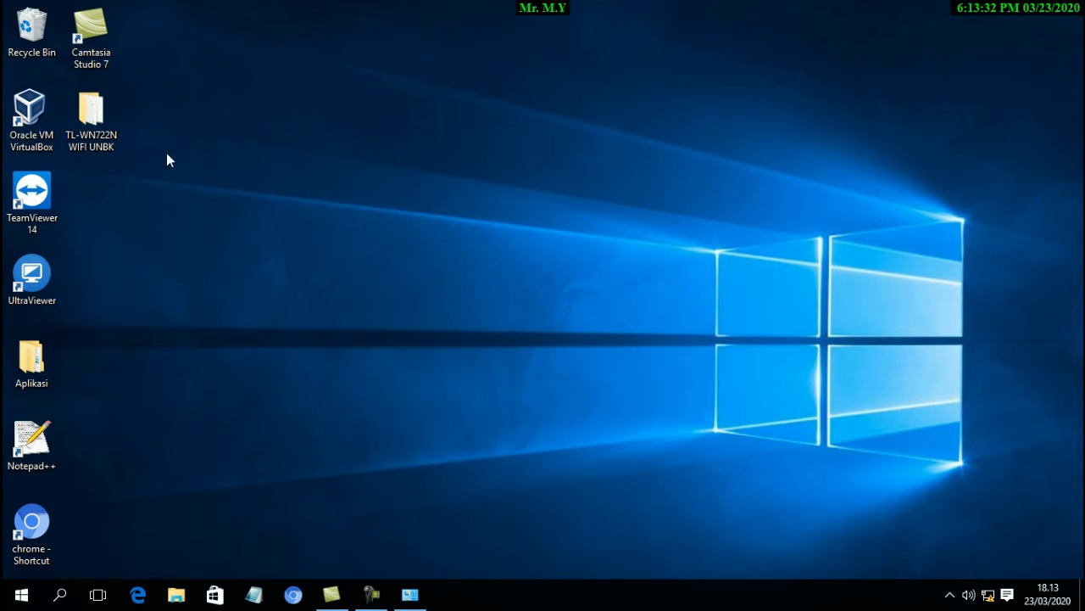
right_click(227, 59)
click(272, 106)
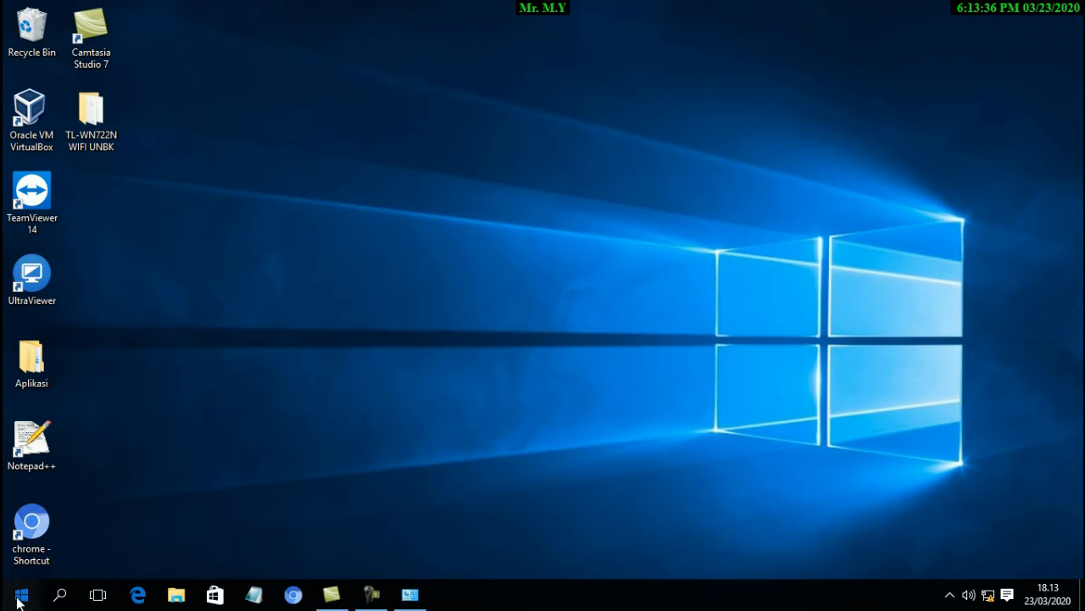
- Open the Windows Defender page under Update & security in Windows Settings, with the Settings window moved clear of the desktop icons
click(21, 597)
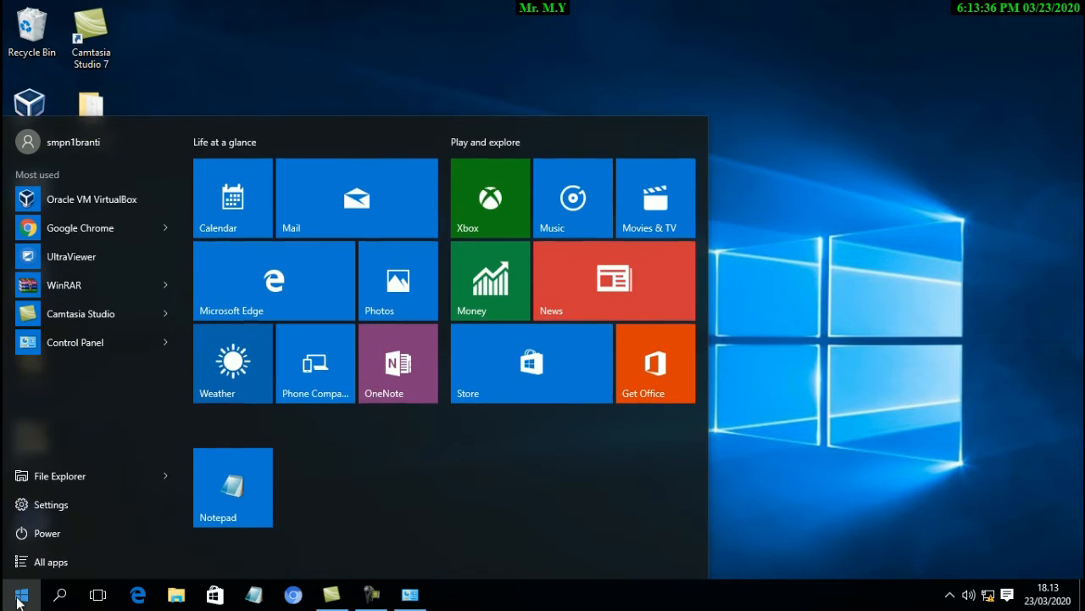
click(56, 503)
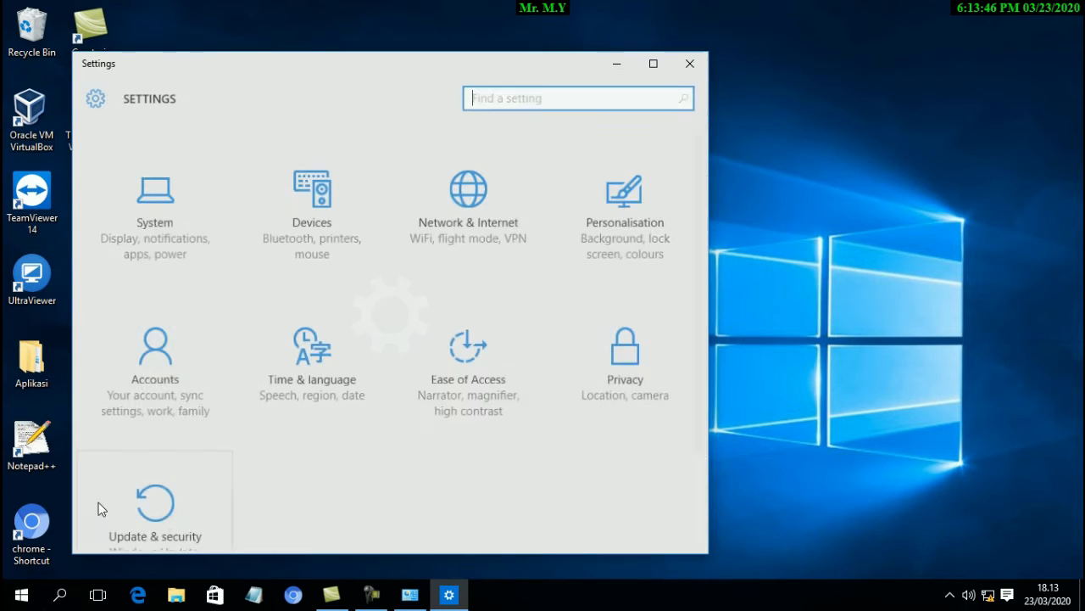
scroll(244, 477, down, 1)
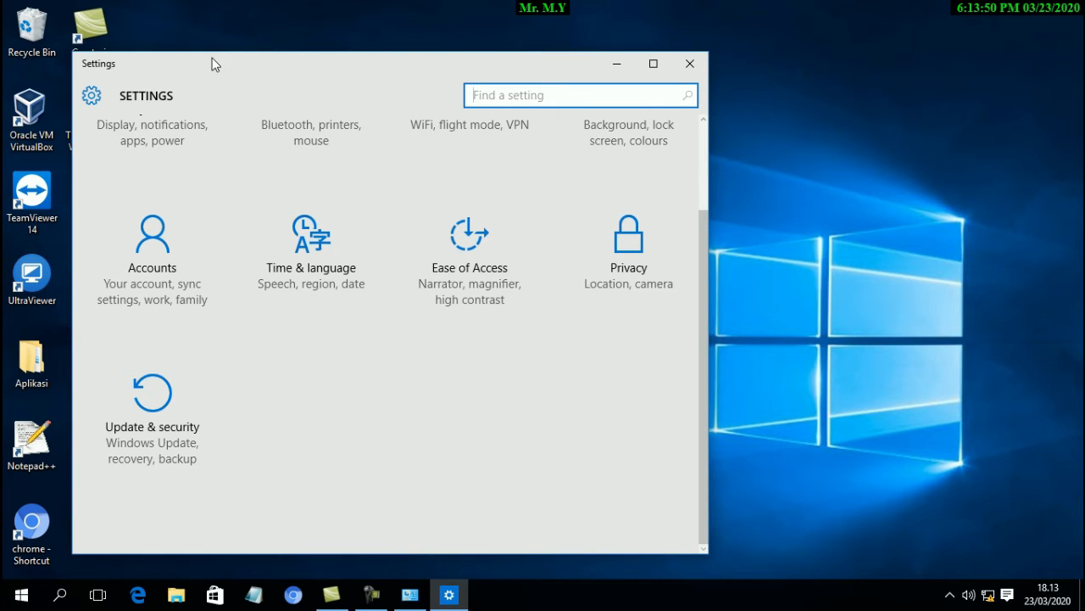
drag(211, 57, 292, 44)
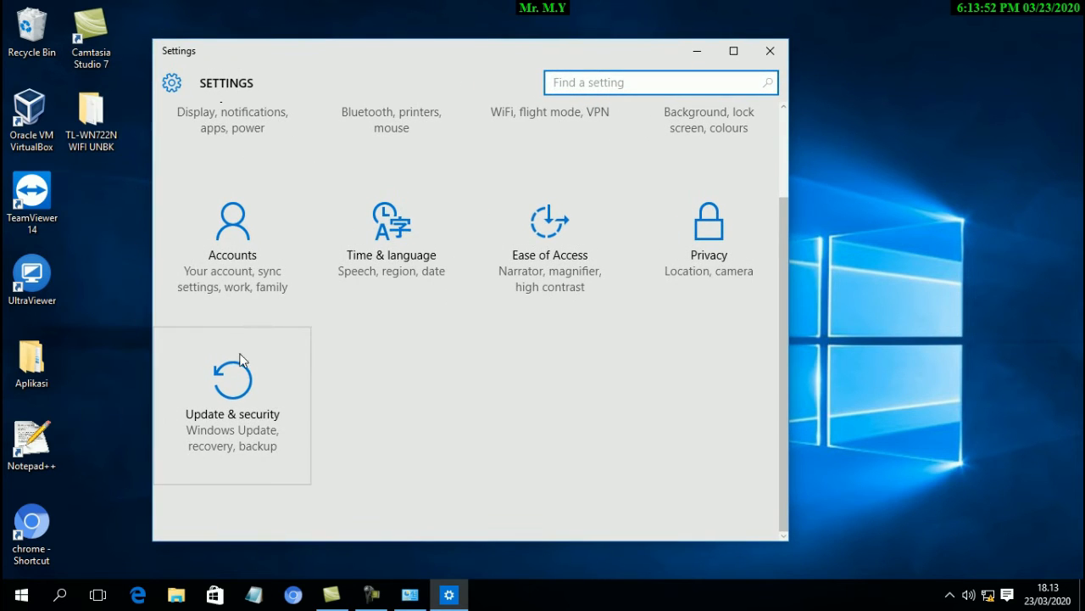
click(246, 395)
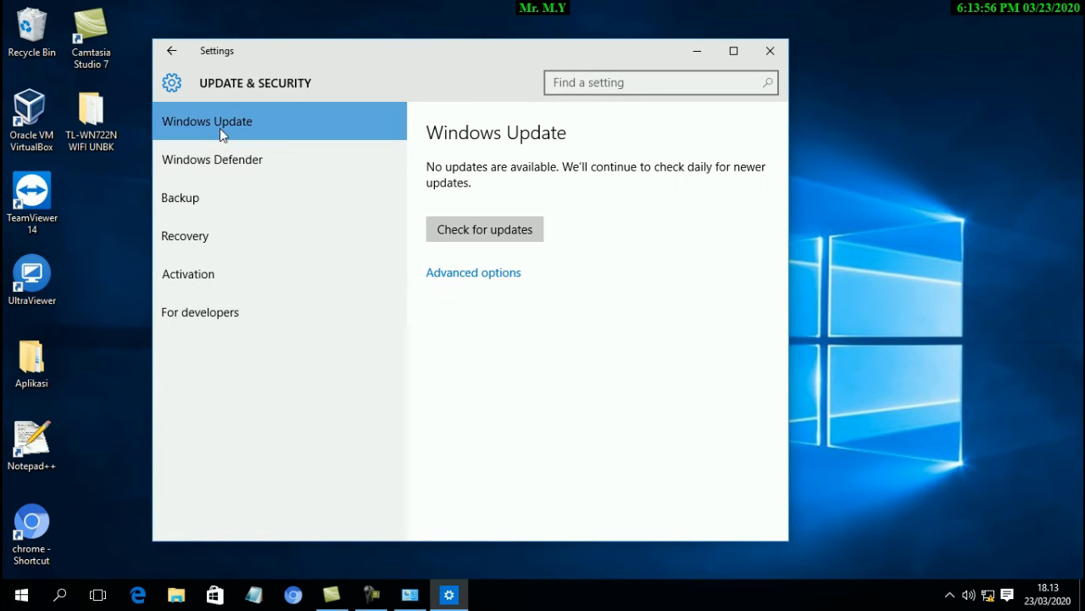
click(239, 165)
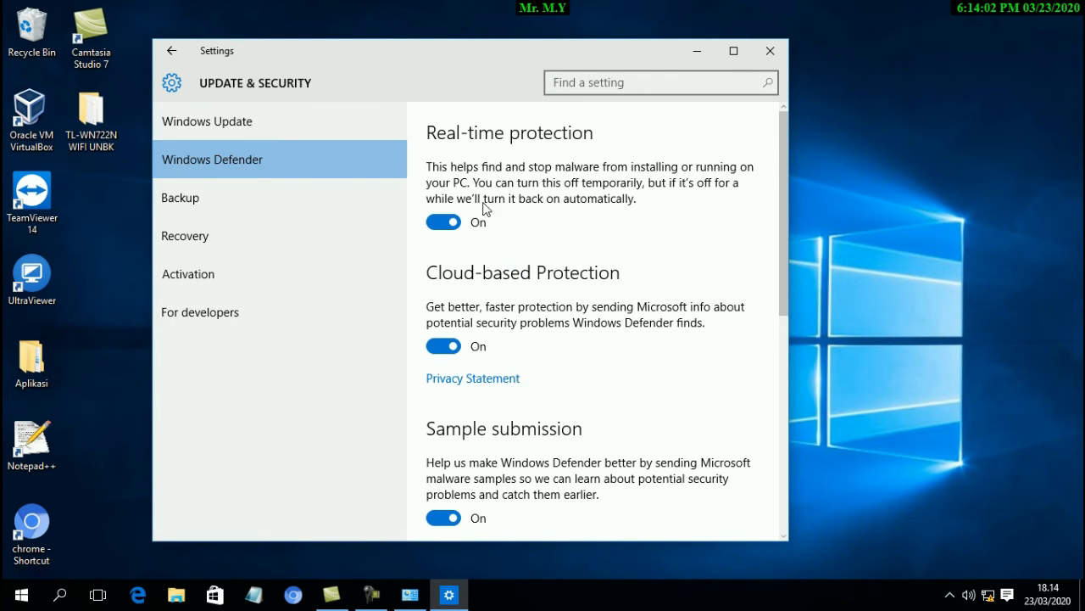
- Add the folder VHD Fresh UNBK 2020 from E:\..UNBK 2020 to the Windows Defender exclusions
scroll(484, 211, down, 3)
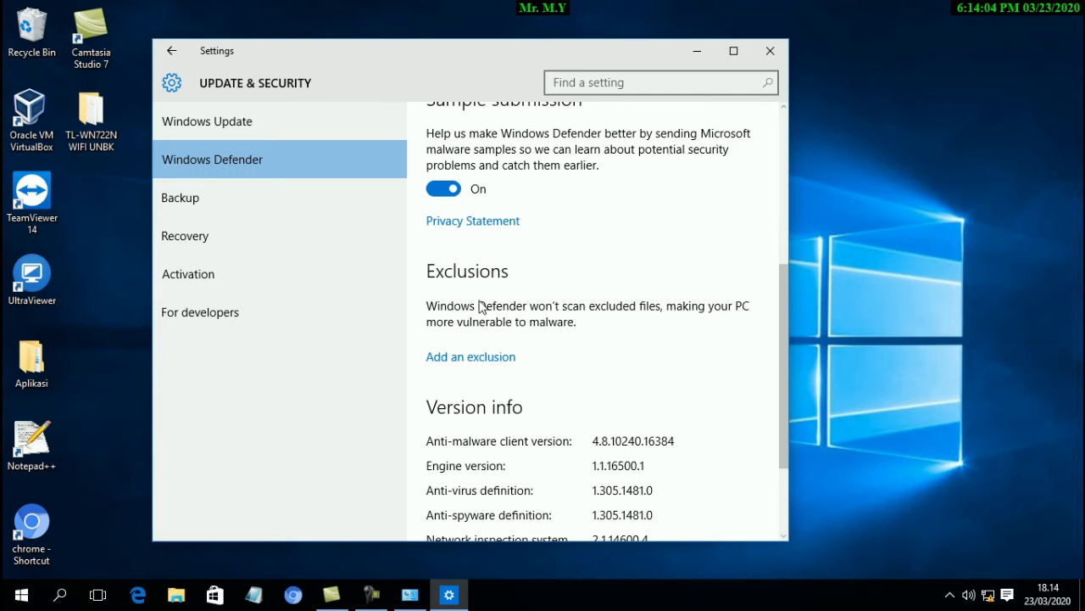
scroll(417, 308, up, 3)
scroll(469, 202, down, 4)
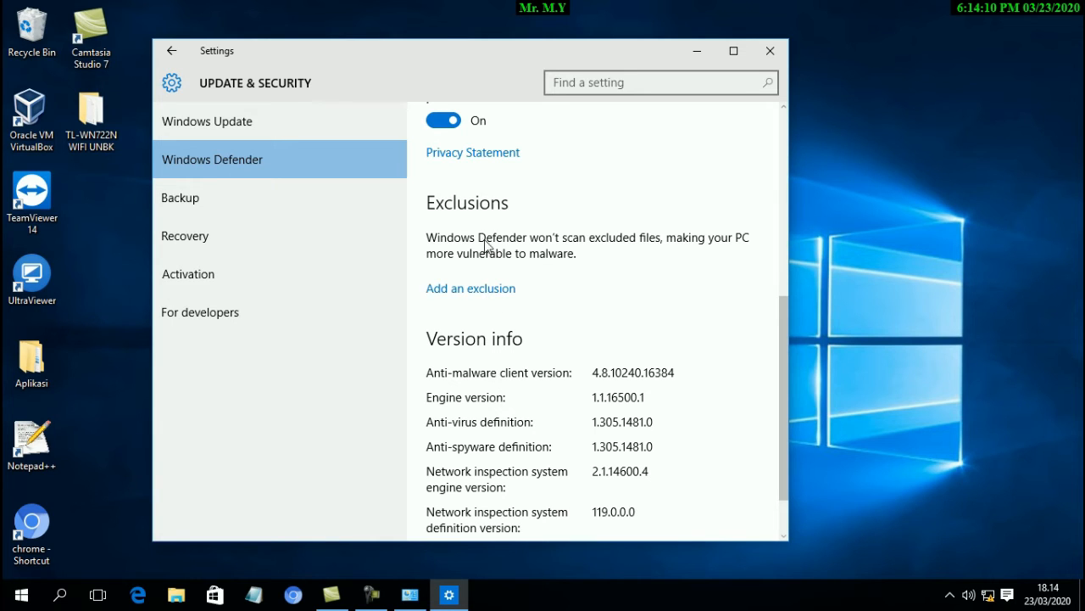
click(465, 289)
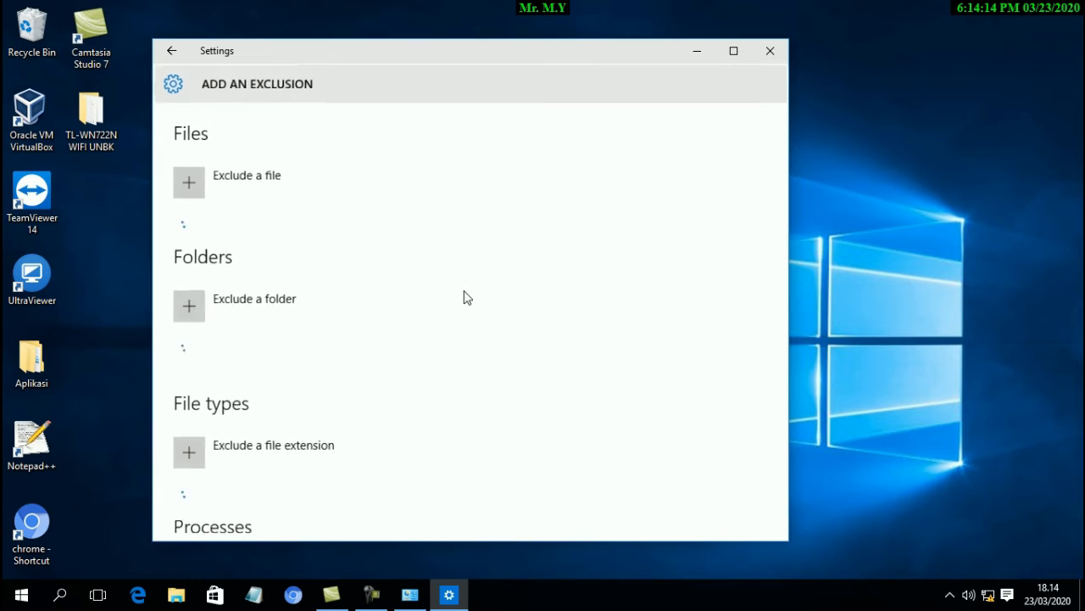
click(193, 308)
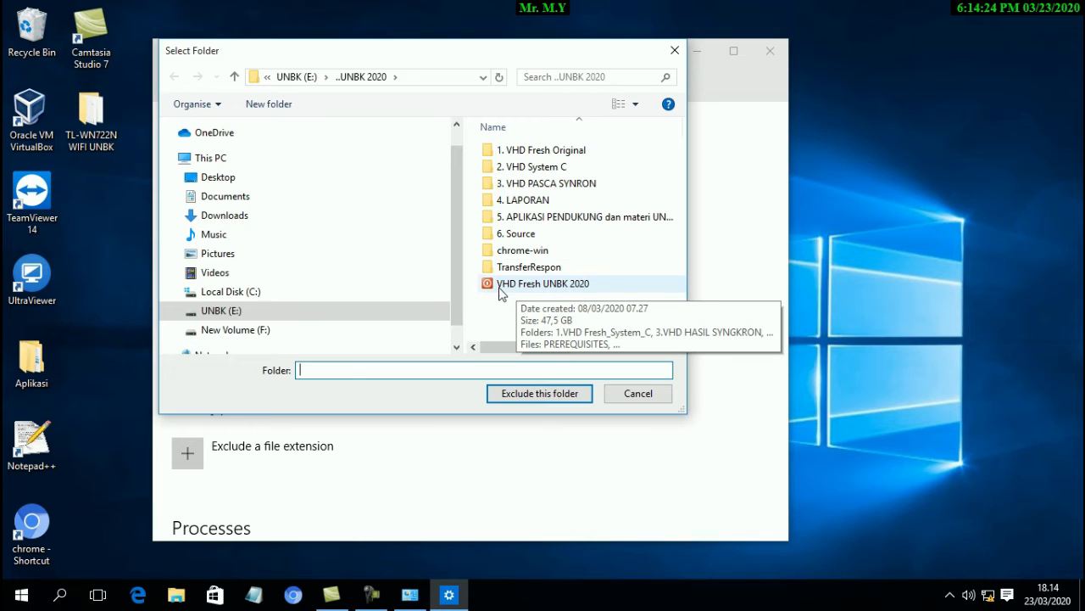
click(556, 287)
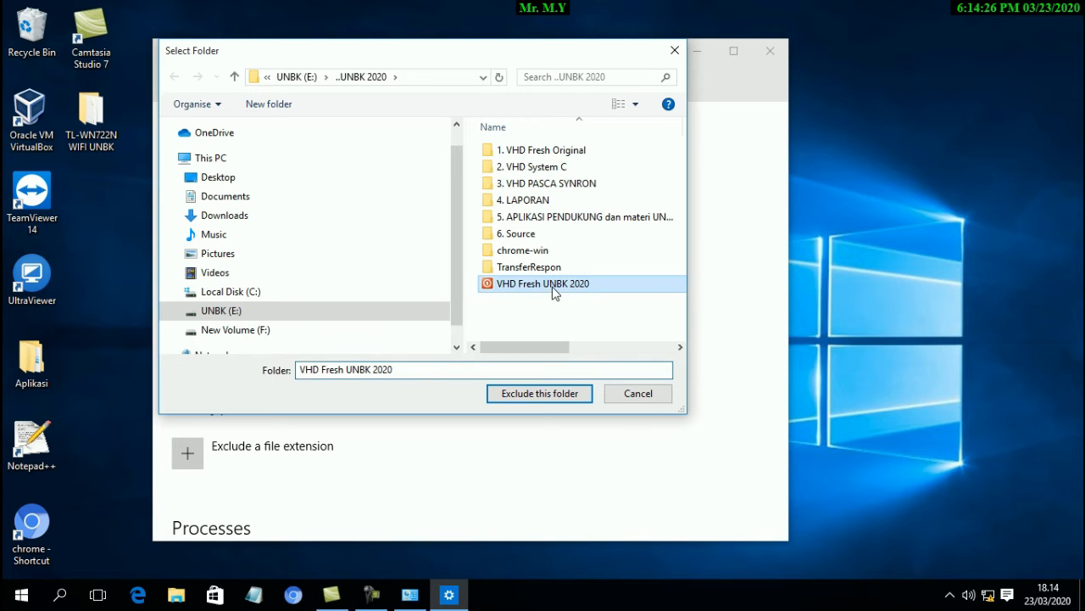
click(536, 393)
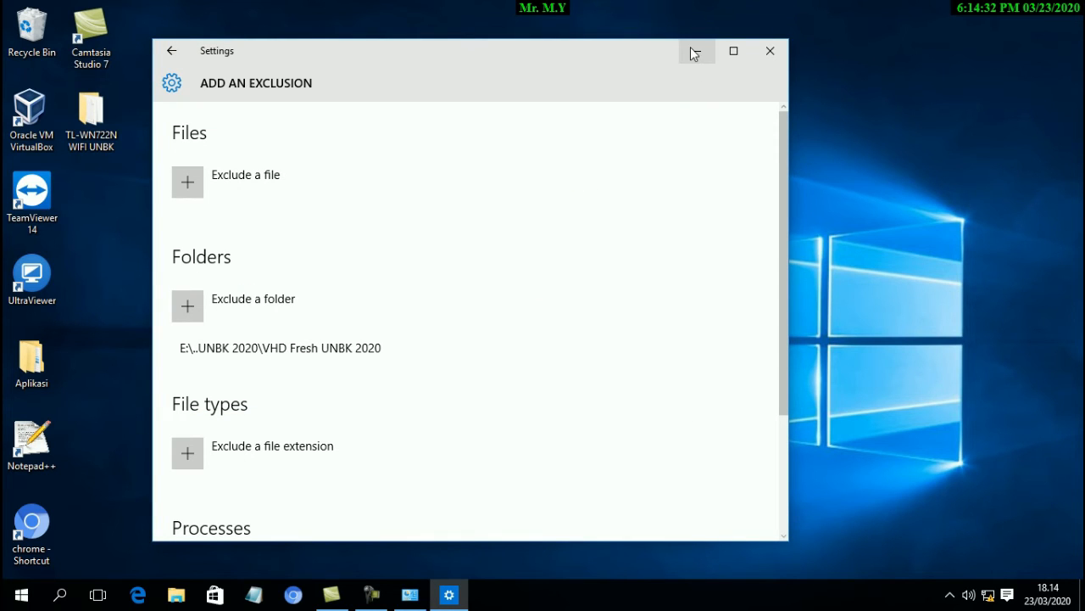
click(187, 307)
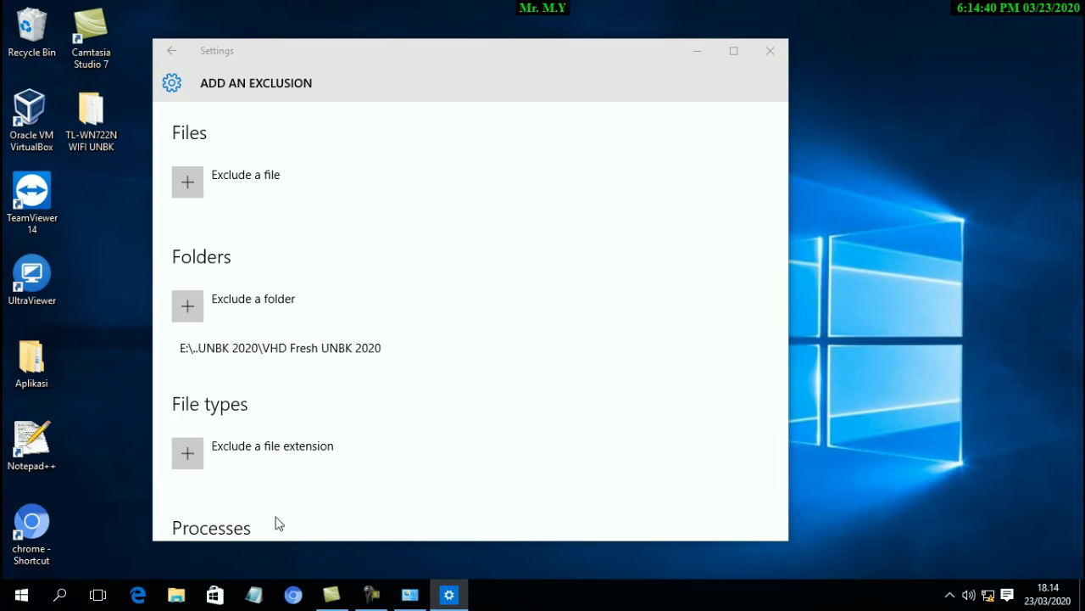
- Close the Control Panel window still open in the background and refresh the desktop
click(410, 594)
right_click(410, 593)
click(405, 560)
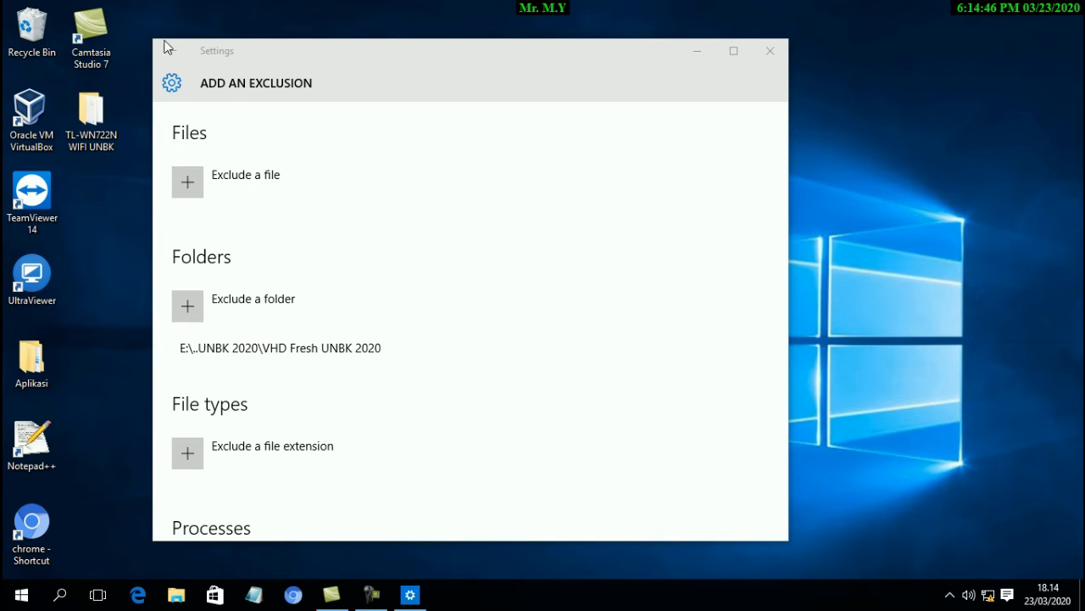
right_click(77, 230)
click(107, 279)
right_click(877, 205)
click(898, 248)
- Open the folder 1.VHD Fresh_System_C inside E:\..UNBK 2020\VHD Fresh UNBK 2020 in File Explorer
click(177, 596)
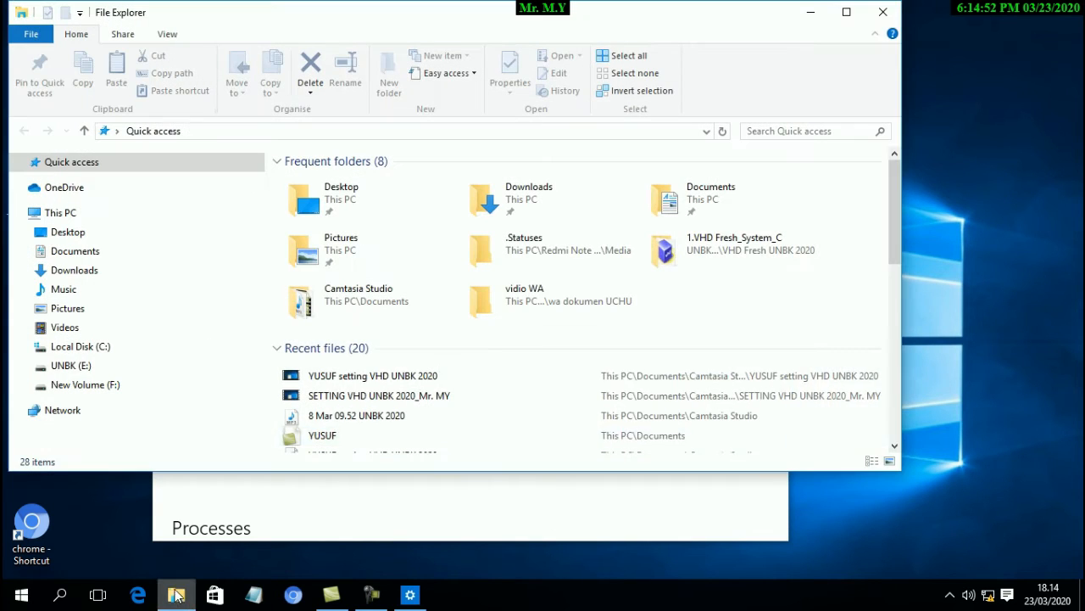
click(87, 366)
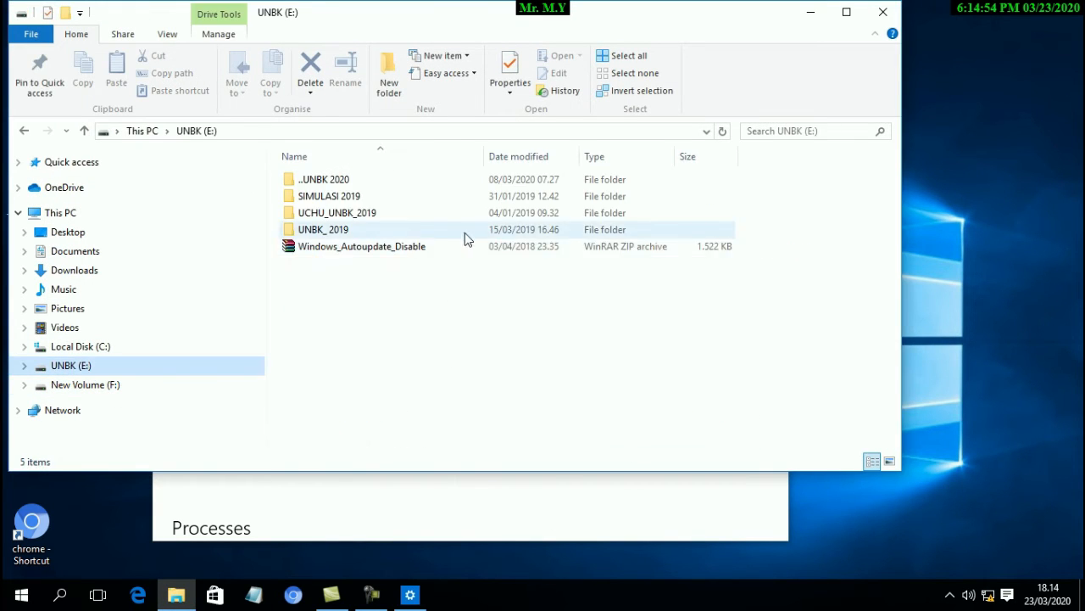
double_click(341, 179)
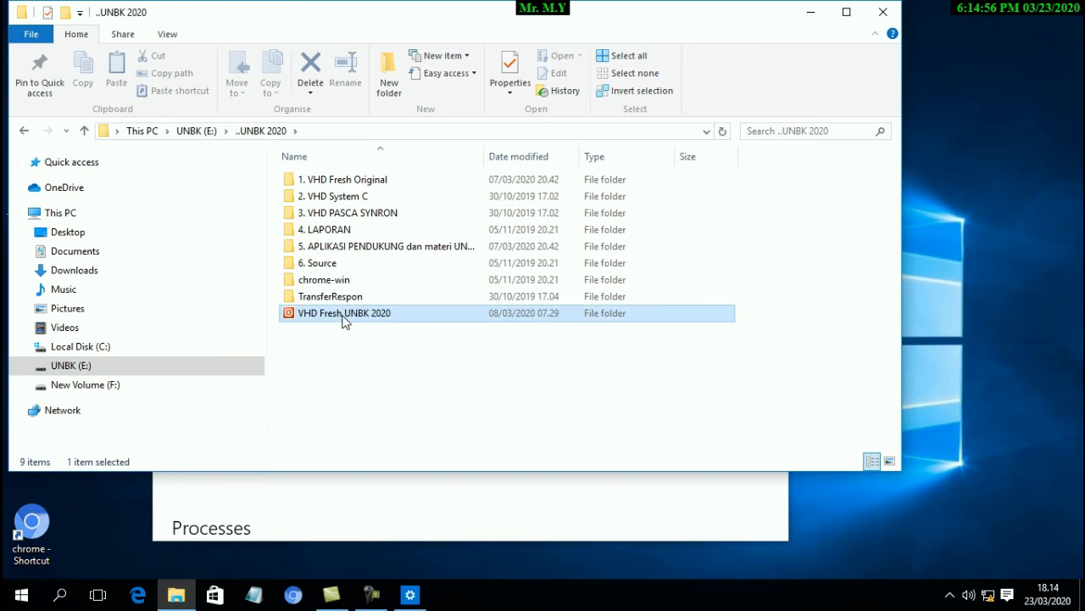
double_click(343, 313)
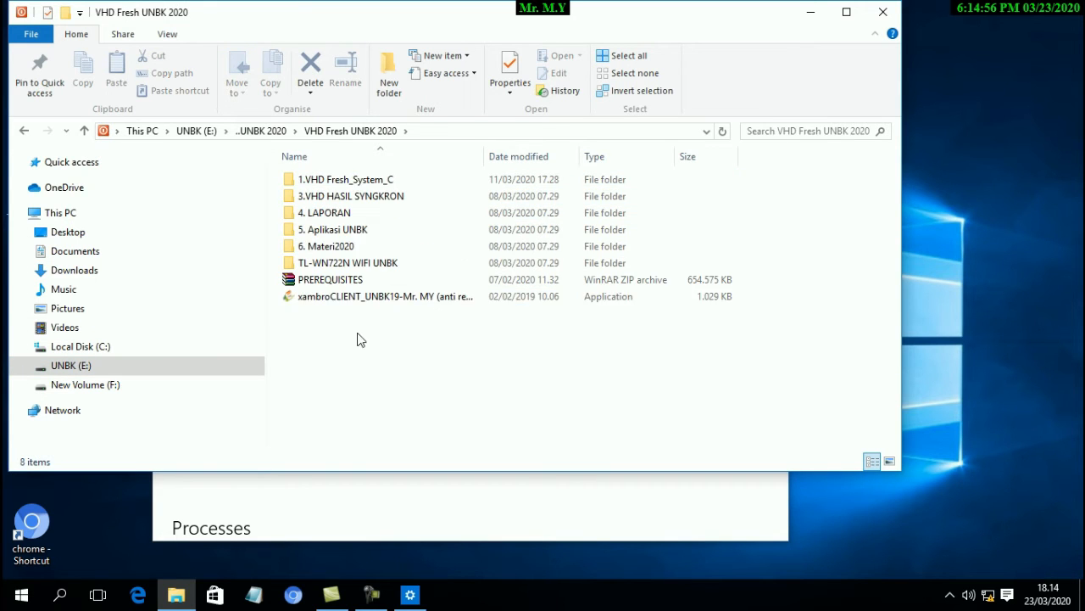
double_click(346, 181)
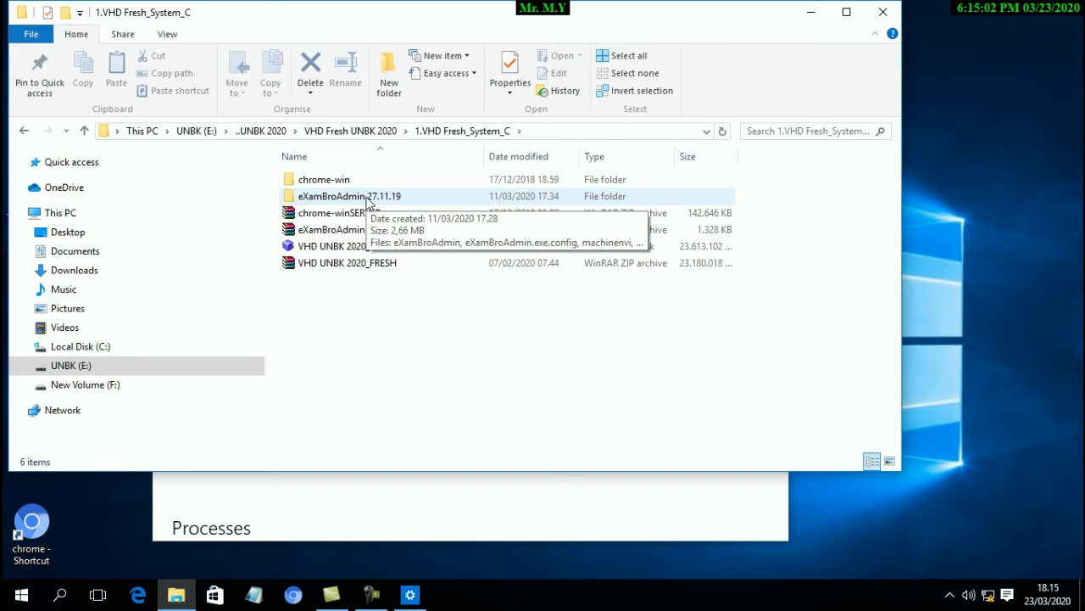
- Delete the previously extracted eXamBroAdmin 27.11.19 folder from 1.VHD Fresh_System_C
click(367, 197)
right_click(367, 198)
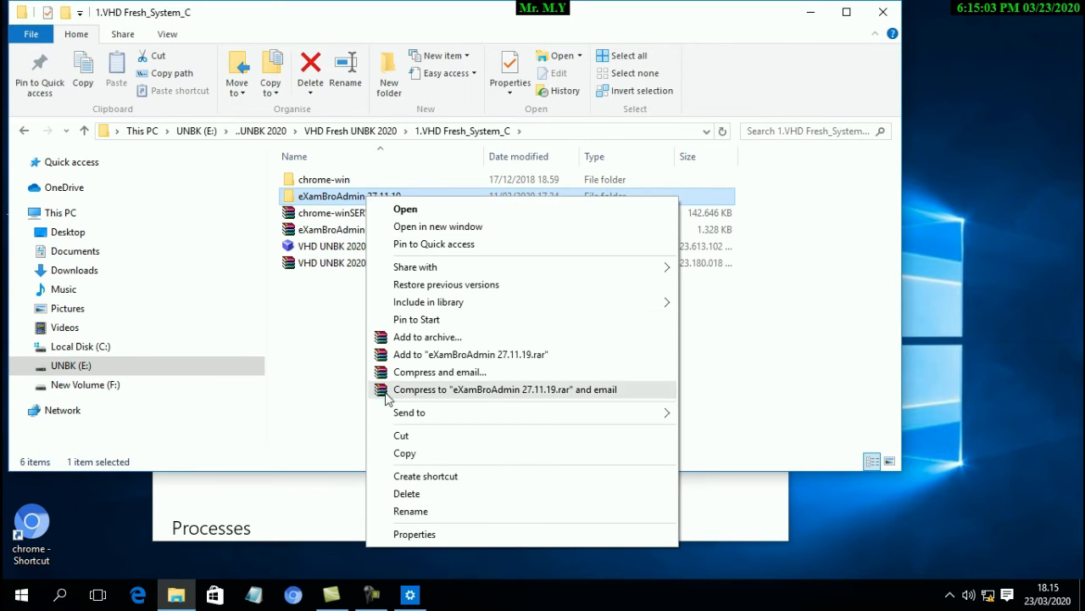
click(421, 496)
- Extract the eXamBroAdmin 27.11.19 archive directly into the 1.VHD Fresh_System_C folder
click(365, 217)
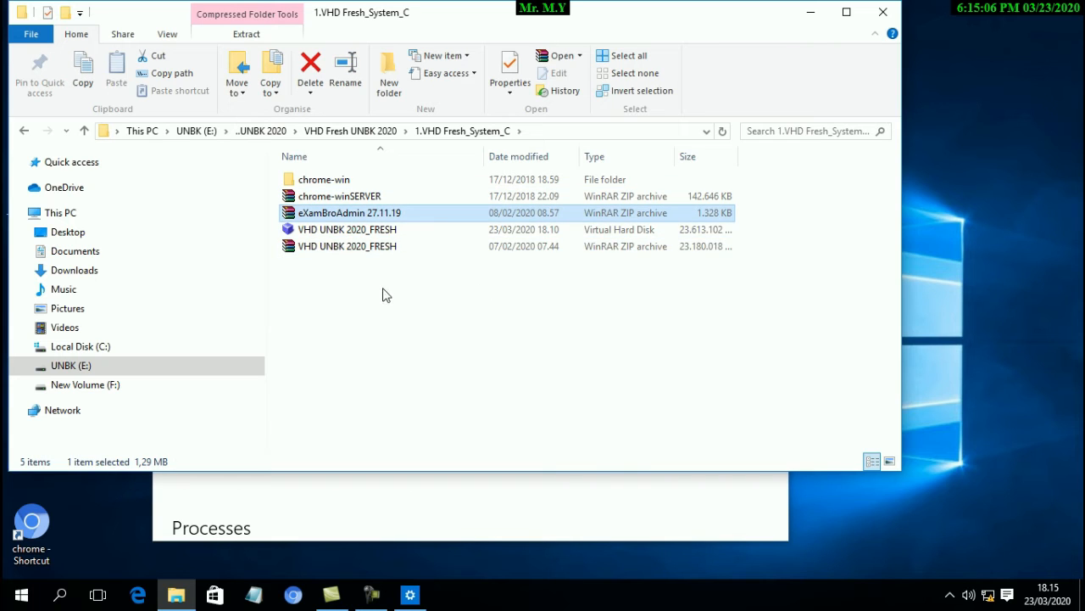
right_click(367, 217)
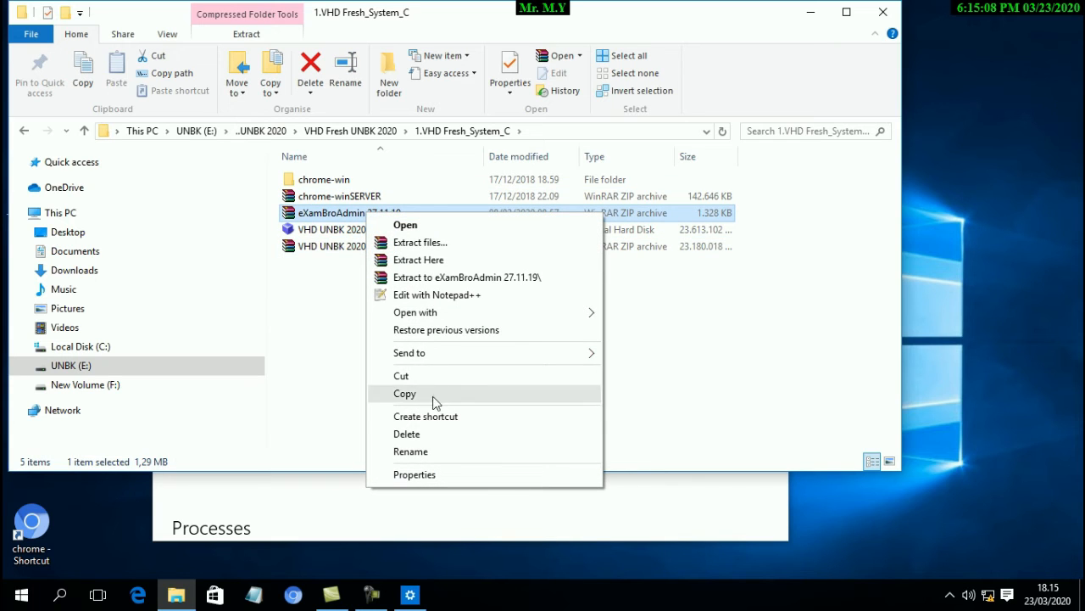
click(427, 261)
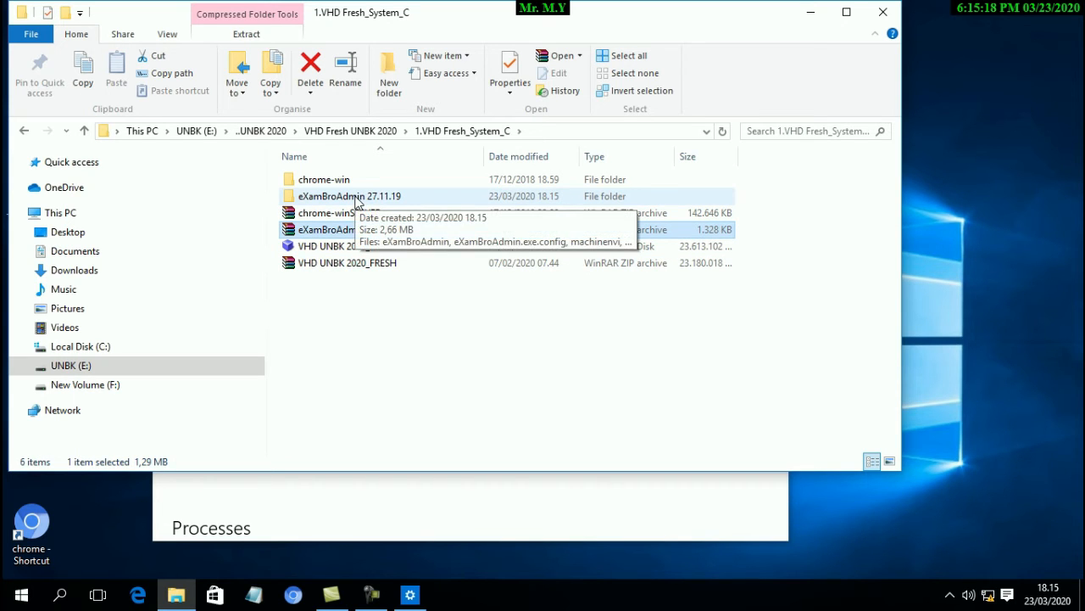
- Create a desktop shortcut for the eXamBroAdmin application in the extracted eXamBroAdmin 27.11.19 folder
double_click(356, 197)
click(352, 180)
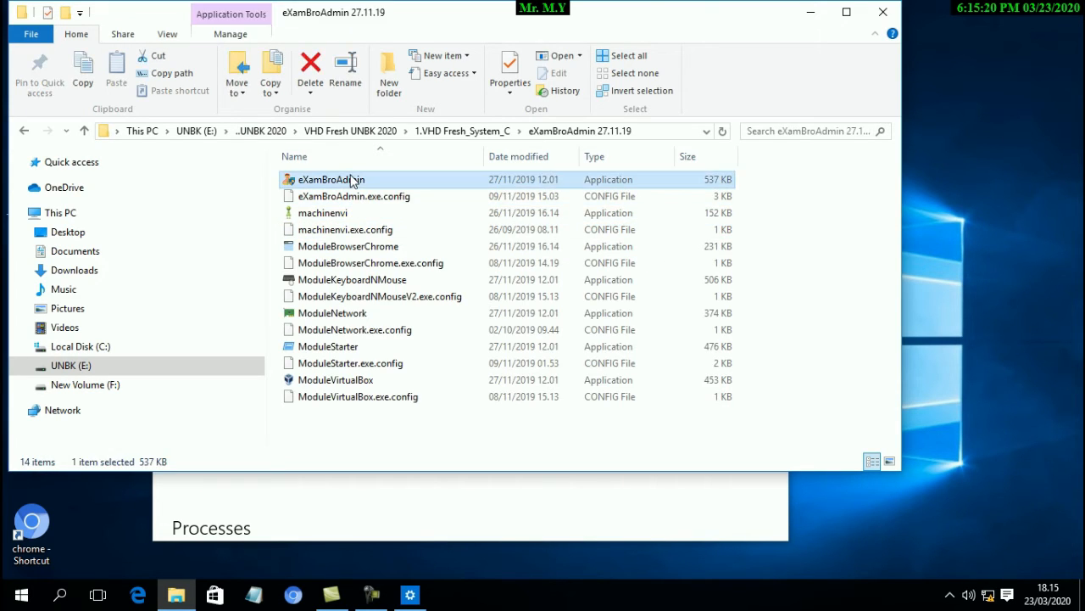
right_click(351, 179)
mouse_move(519, 397)
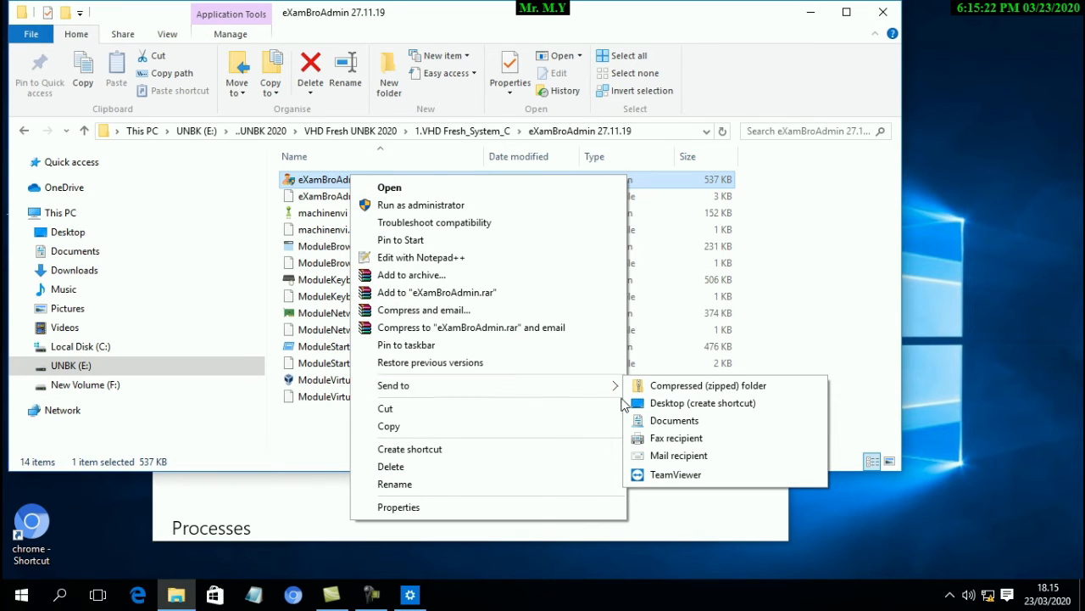
click(697, 410)
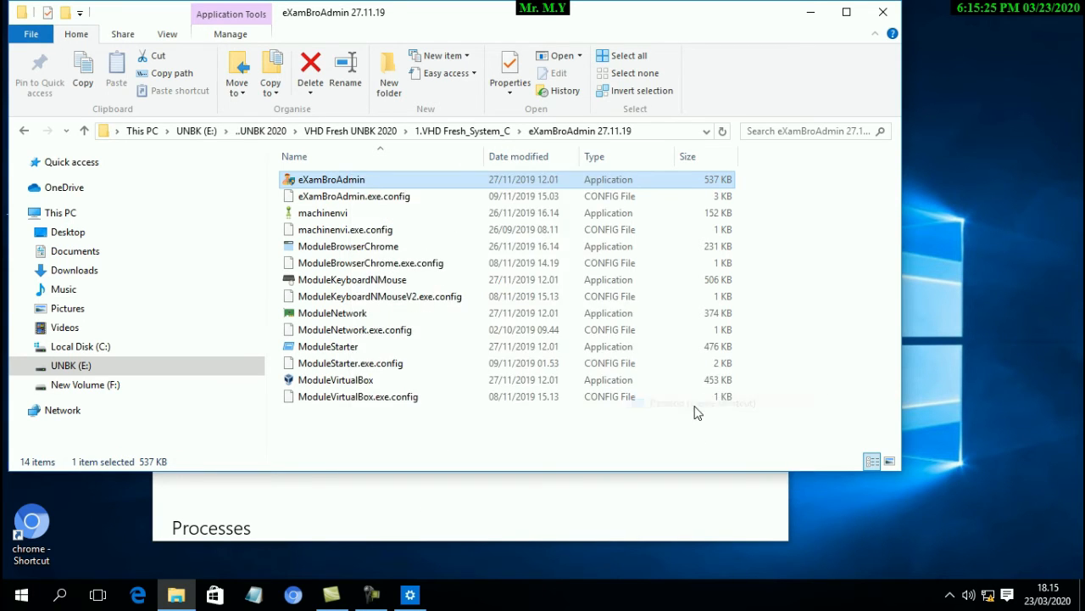
- Return to 1.VHD Fresh_System_C, delete the old chrome-win folder and refresh the desktop
click(24, 132)
click(346, 184)
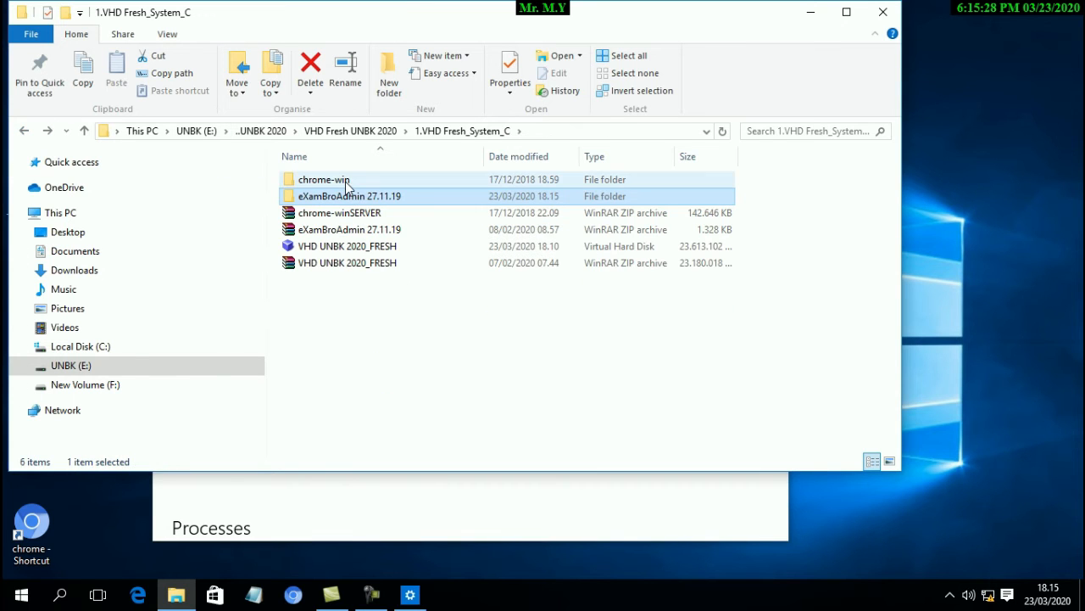
right_click(346, 184)
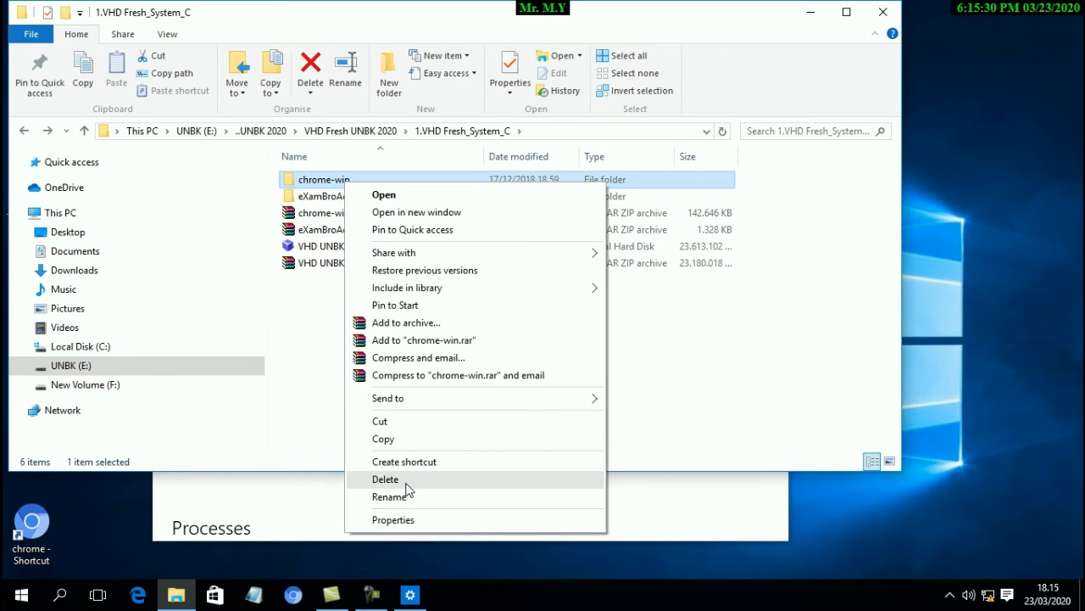
click(405, 482)
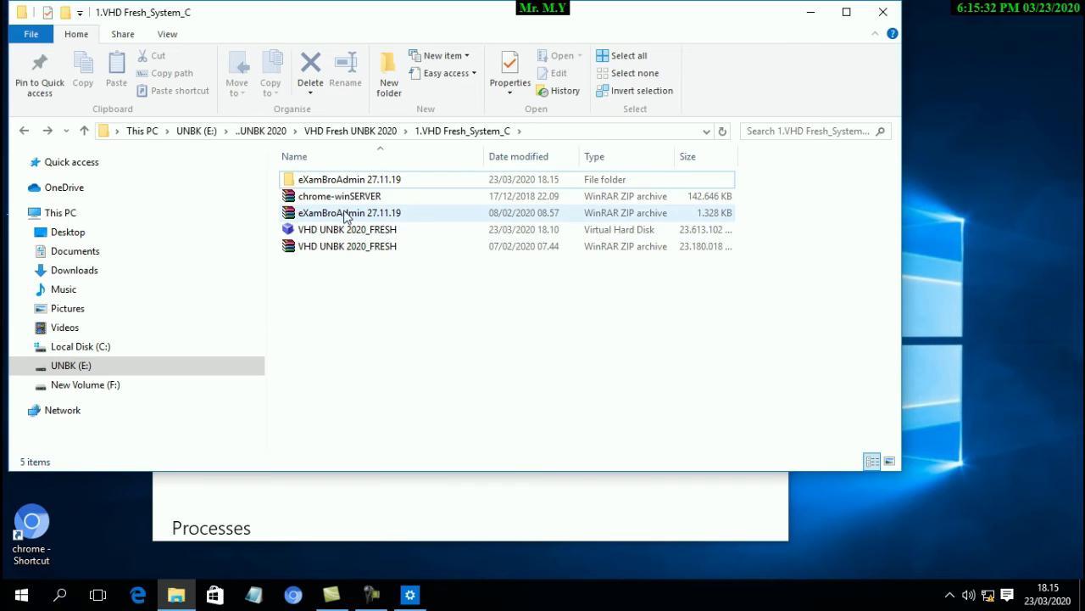
right_click(934, 278)
click(943, 323)
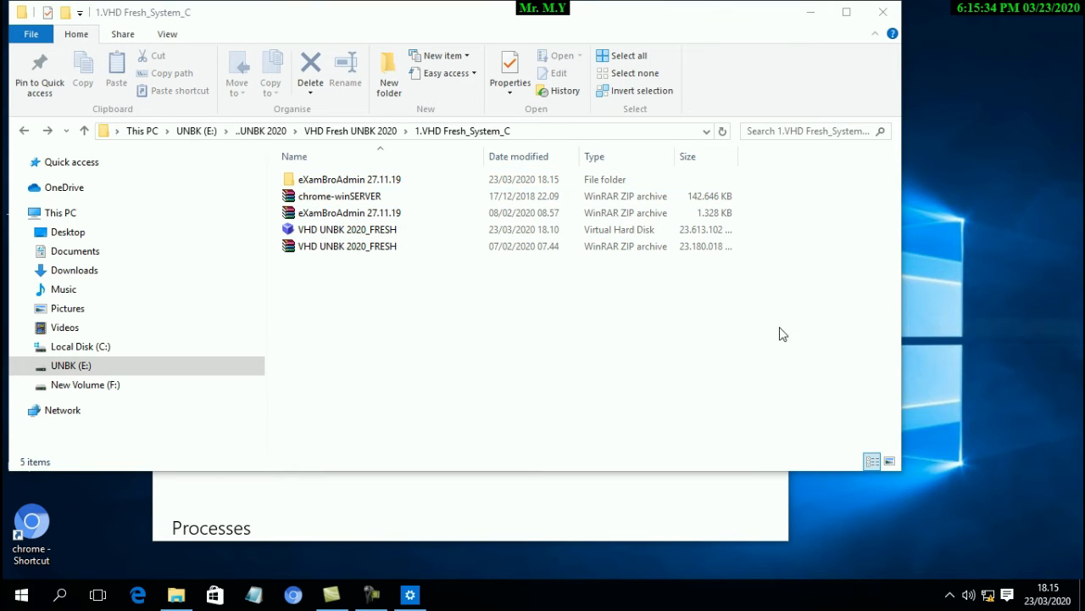
- Extract the chrome-winSERVER archive directly into the 1.VHD Fresh_System_C folder and refresh the desktop
click(363, 200)
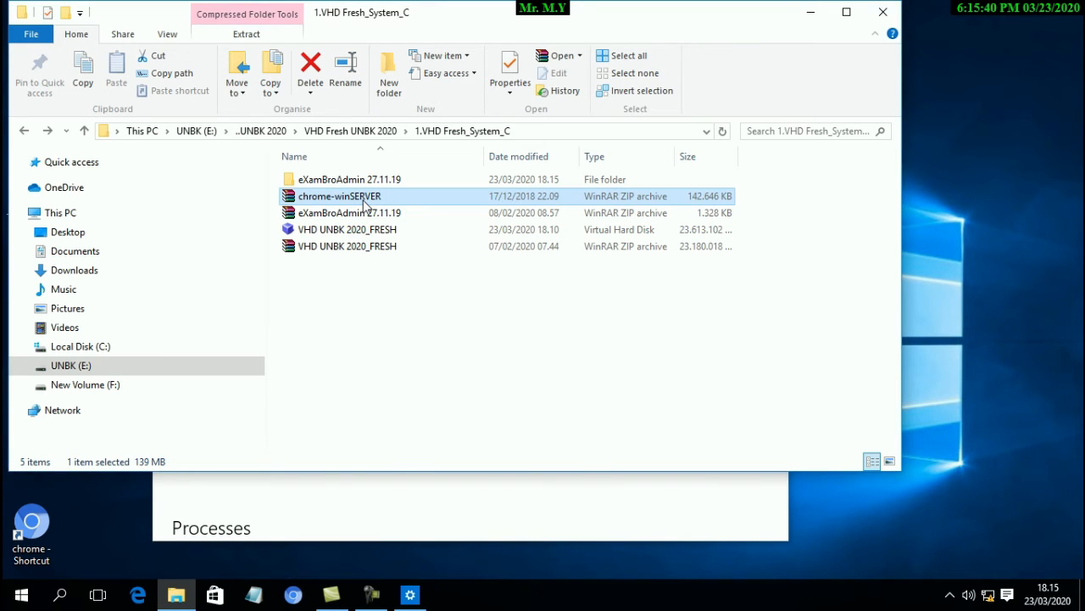
right_click(364, 201)
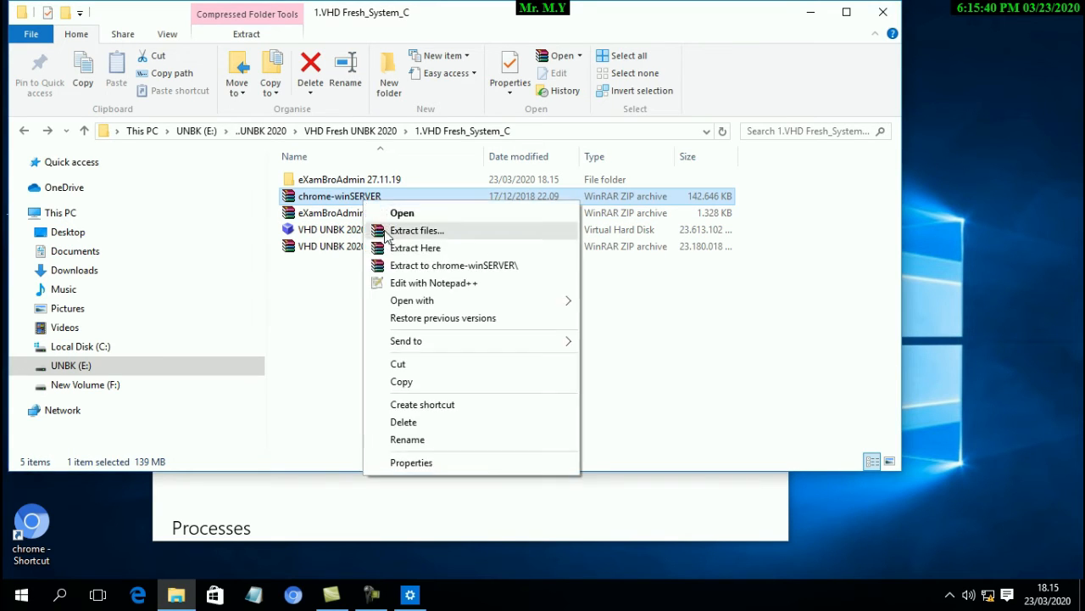
click(436, 254)
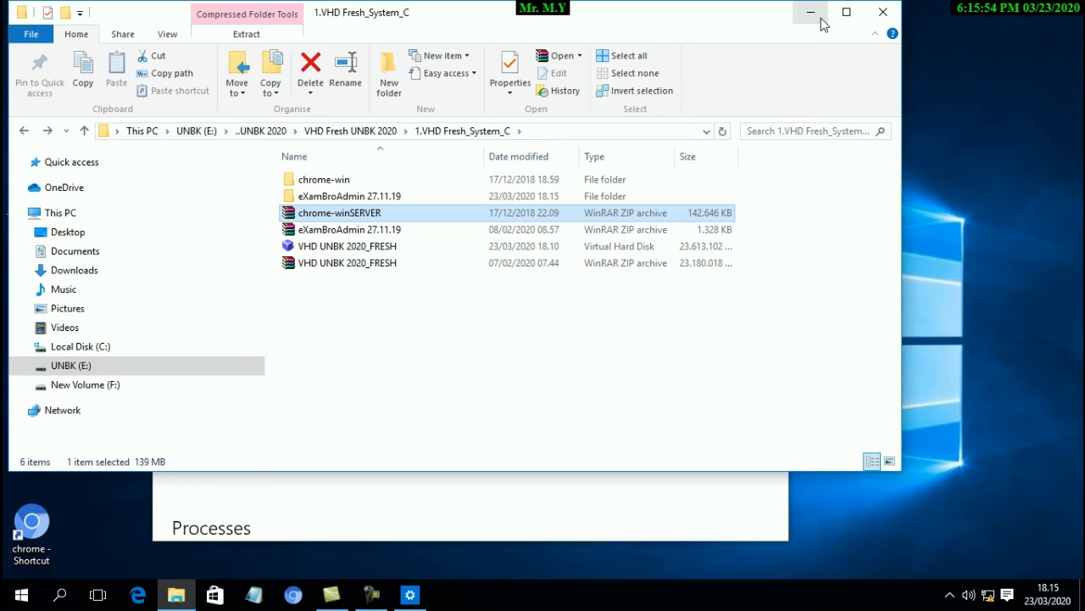
right_click(999, 156)
click(1009, 204)
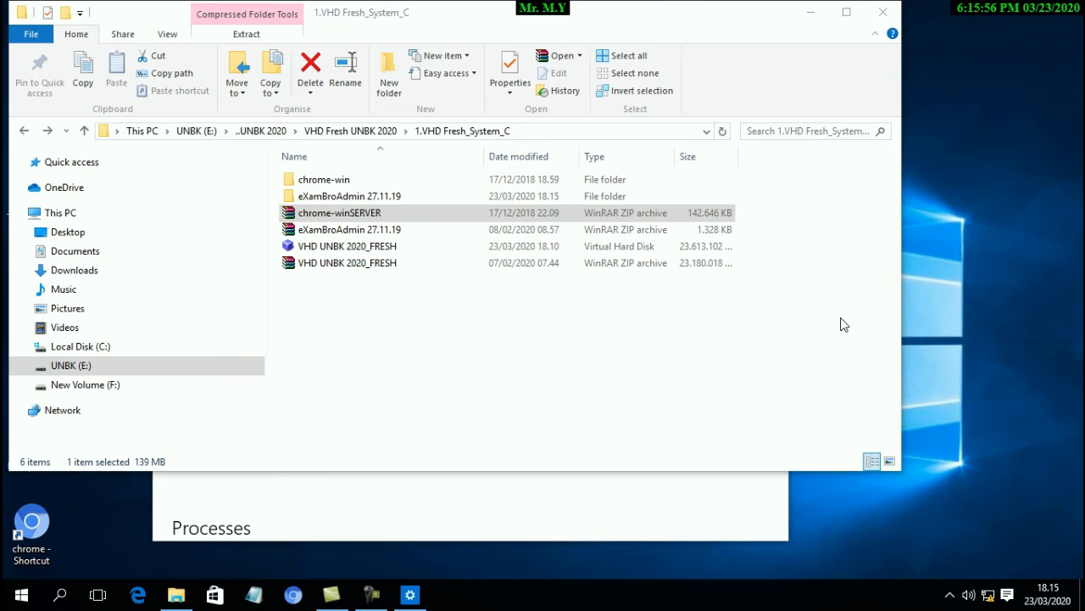
- Copy the extracted chrome-win folder to the root of Local Disk (C:) and refresh the drive's listing
click(344, 219)
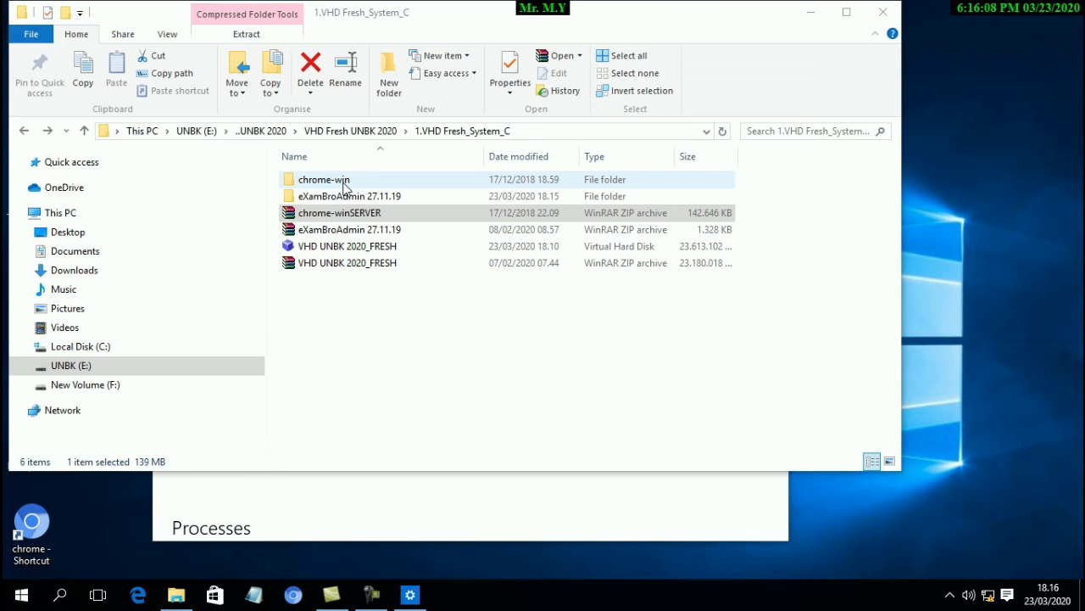
click(344, 185)
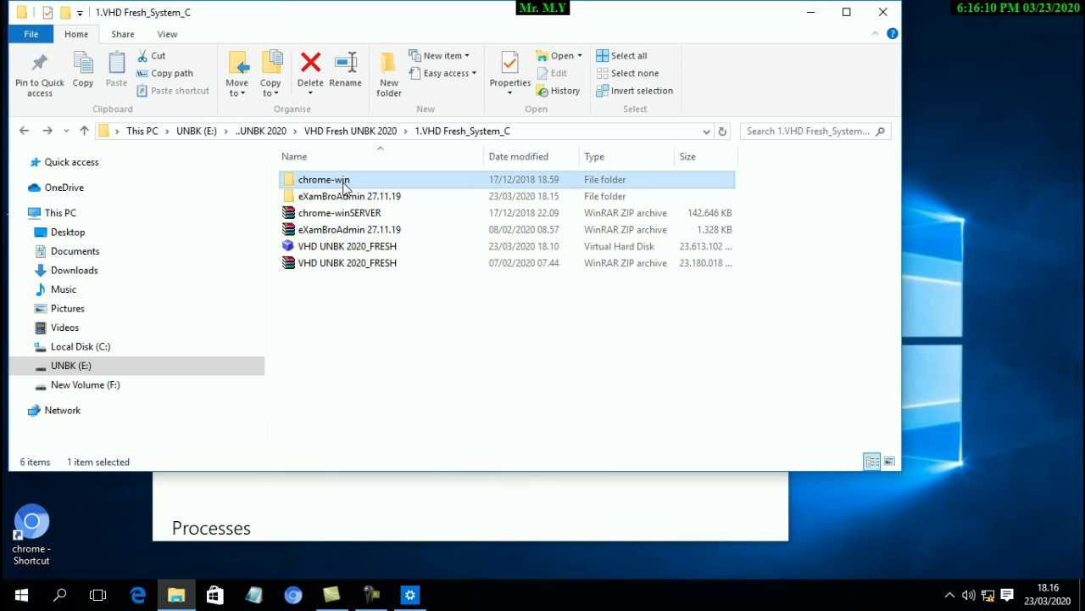
right_click(344, 185)
click(408, 442)
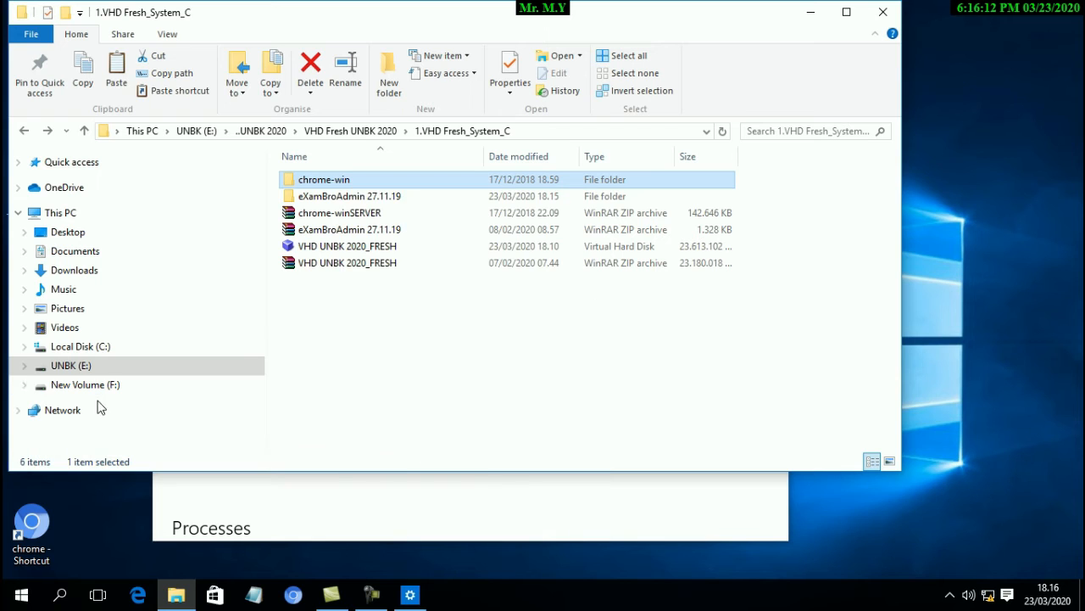
click(80, 347)
right_click(402, 356)
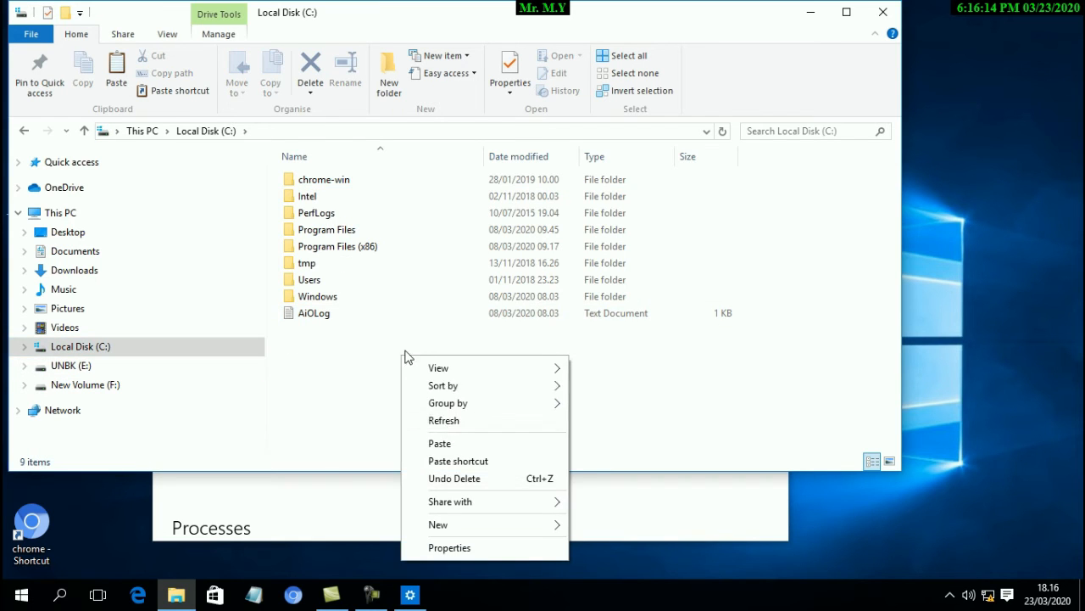
click(439, 444)
click(364, 173)
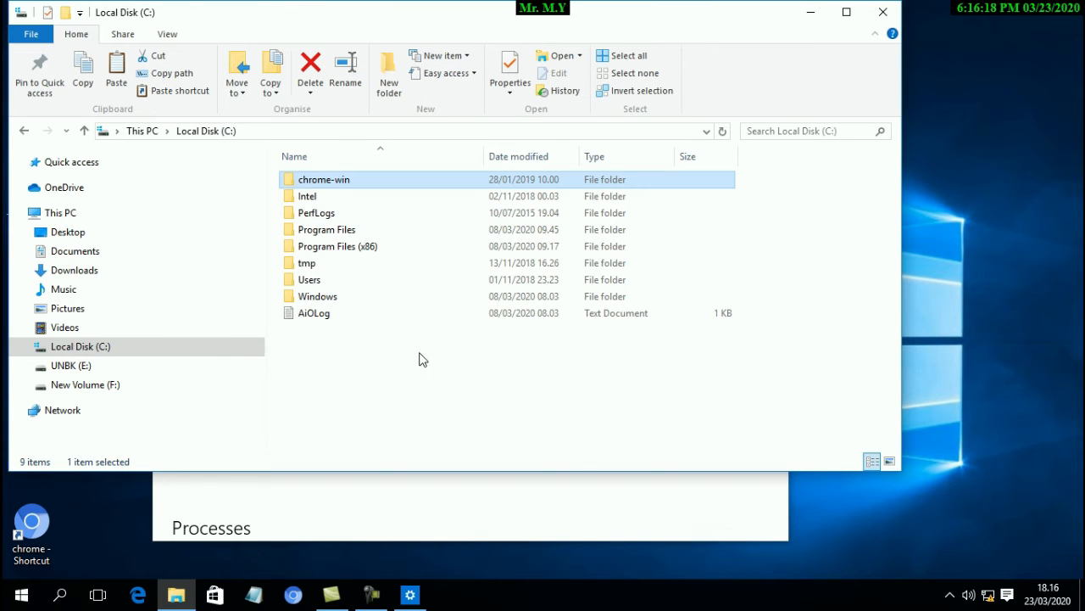
right_click(424, 385)
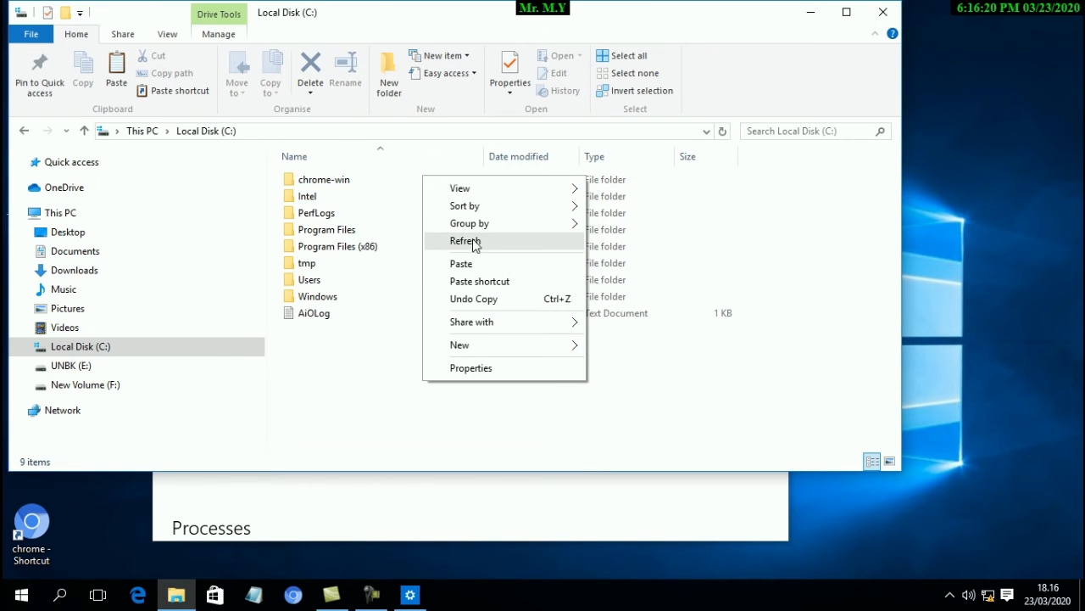
click(475, 241)
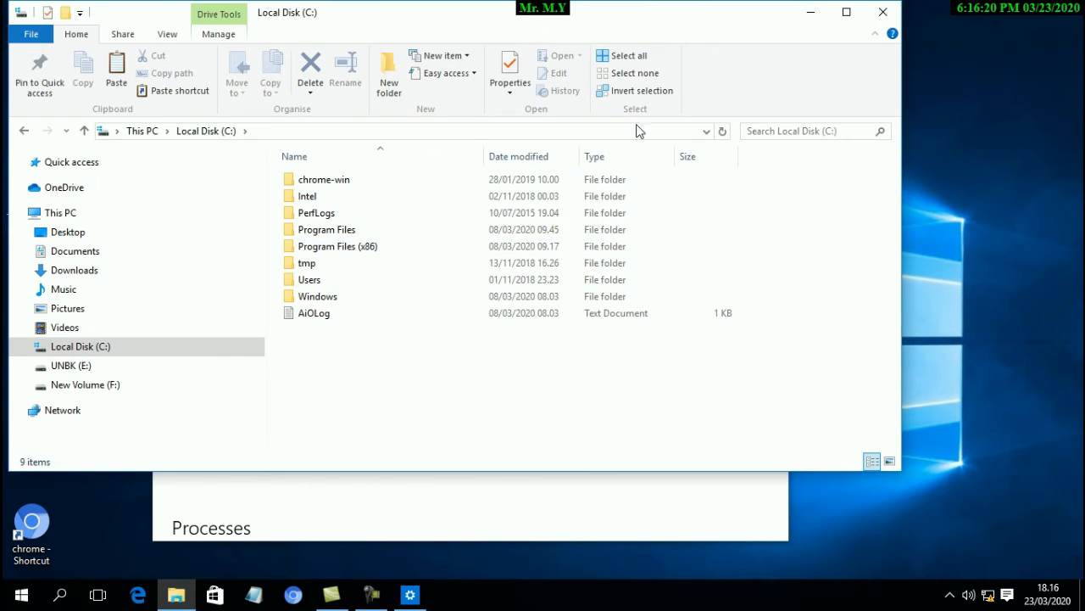
- Close File Explorer, cancel the pending folder exclusion, close the Settings window and refresh the desktop
click(882, 10)
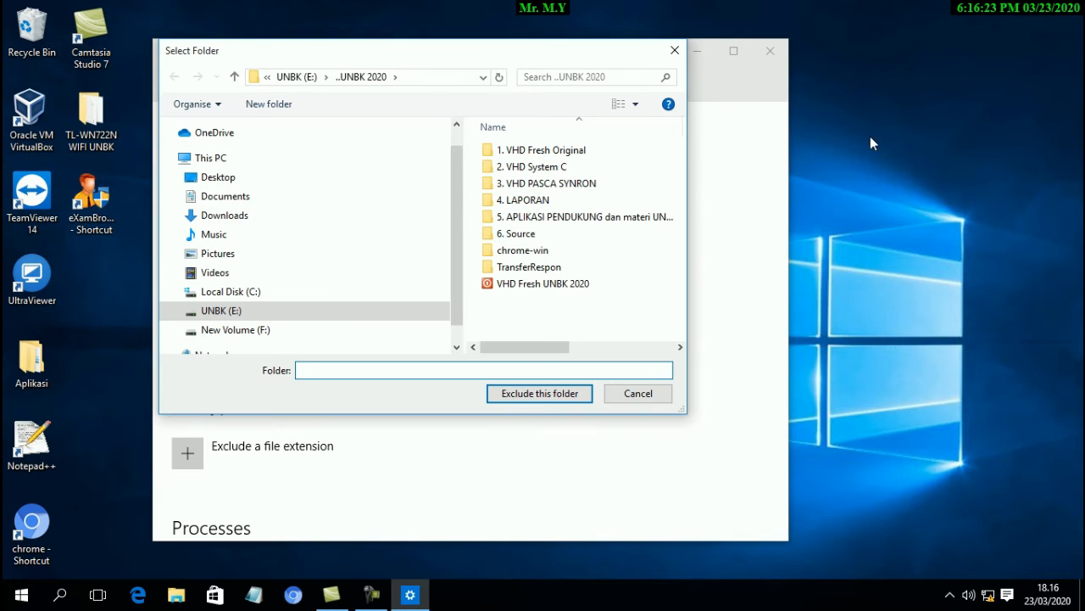
click(642, 391)
click(769, 51)
right_click(627, 180)
click(688, 228)
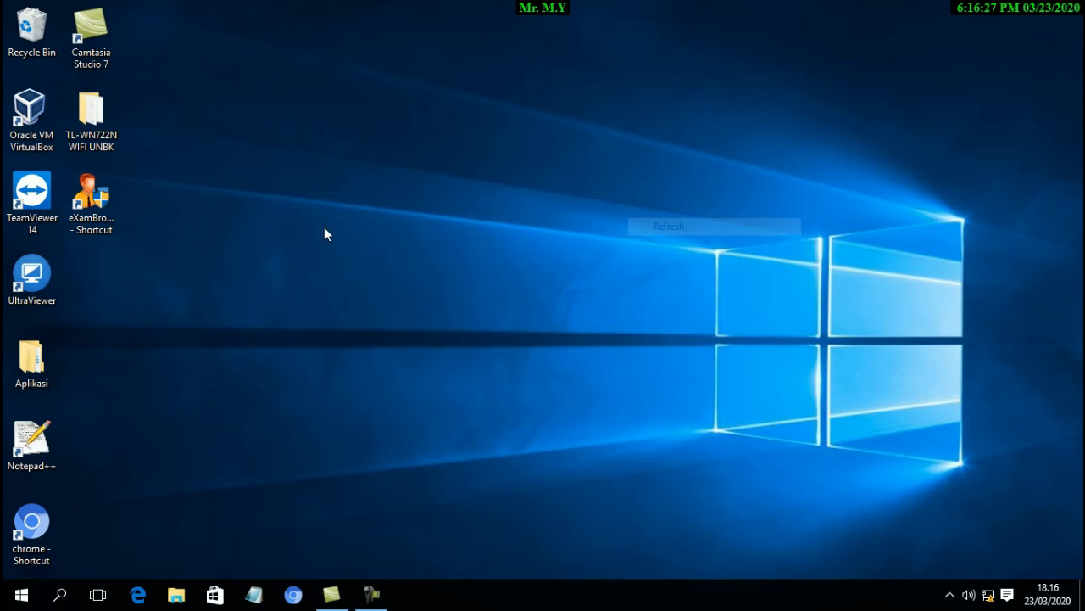
- Launch eXamBroAdmin from its desktop shortcut despite the SmartScreen notice, and set its Chrome exe path to chrome in C:\chrome-win
double_click(98, 200)
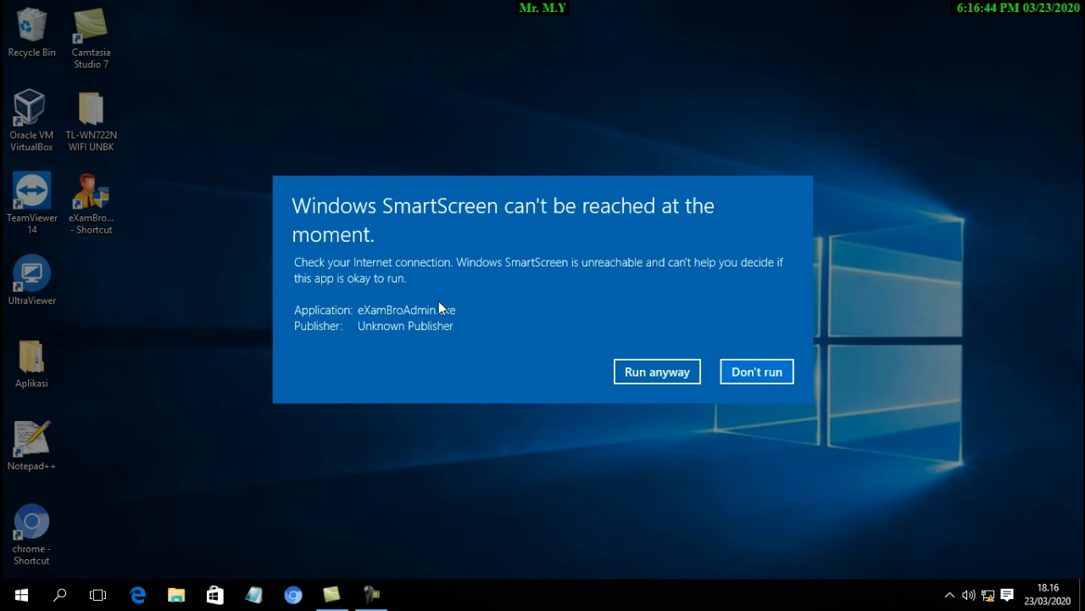
click(643, 375)
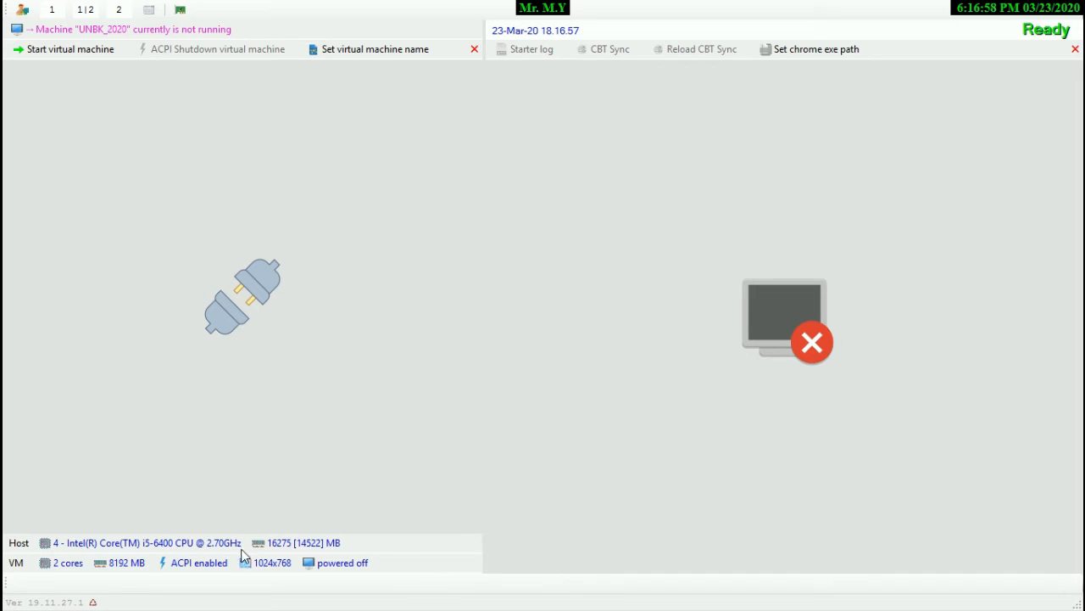
click(812, 53)
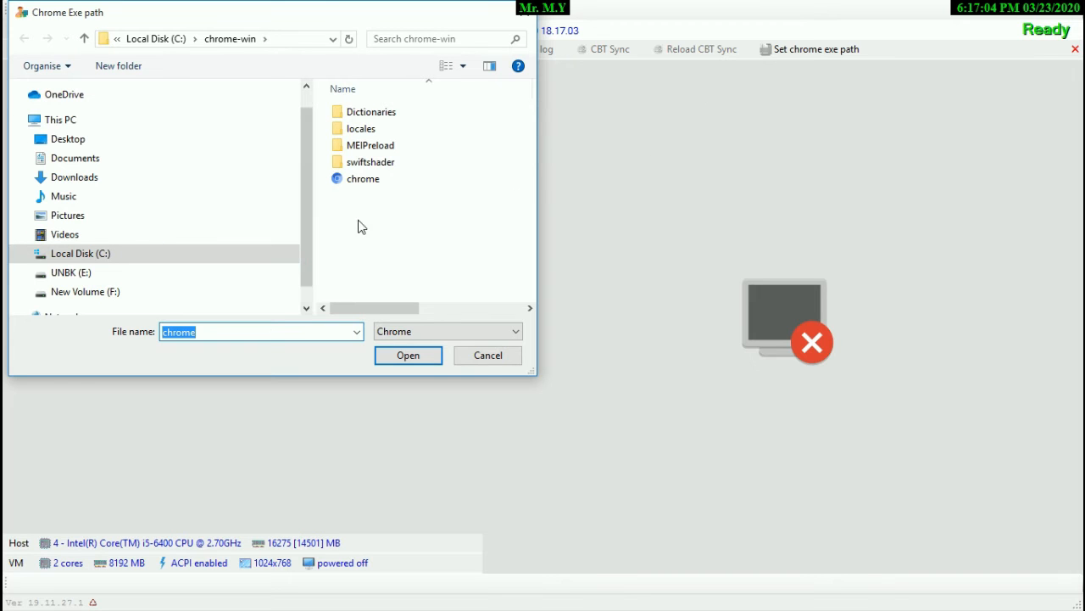
double_click(365, 181)
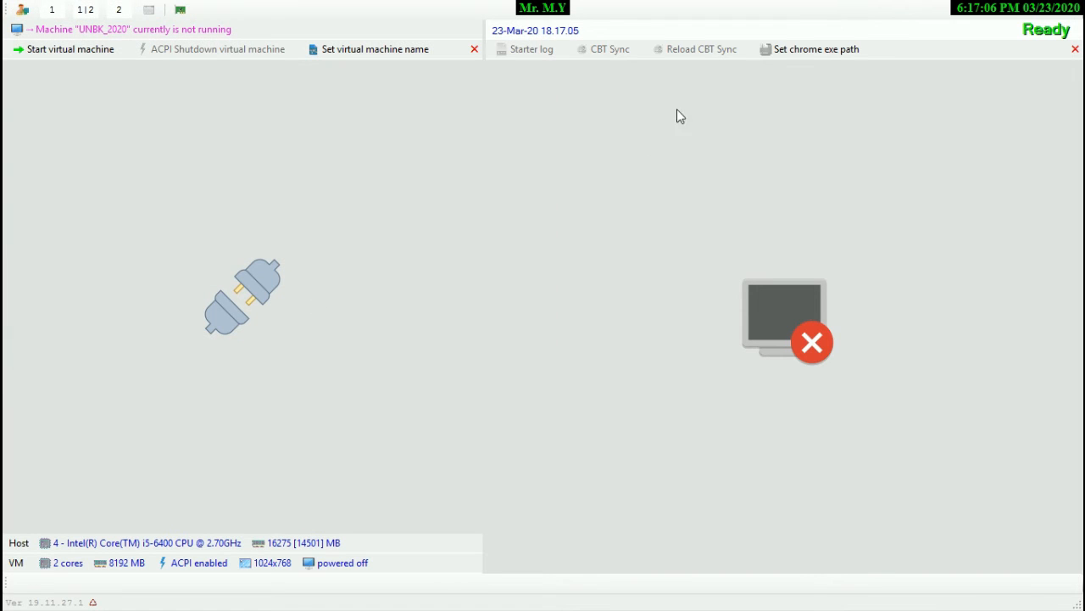
click(793, 49)
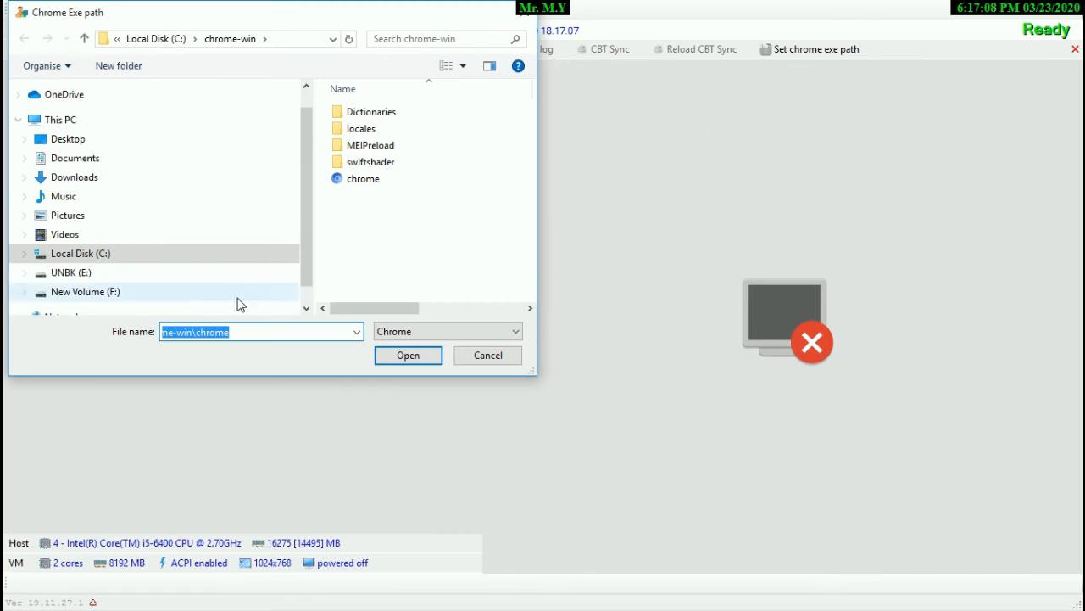
click(85, 253)
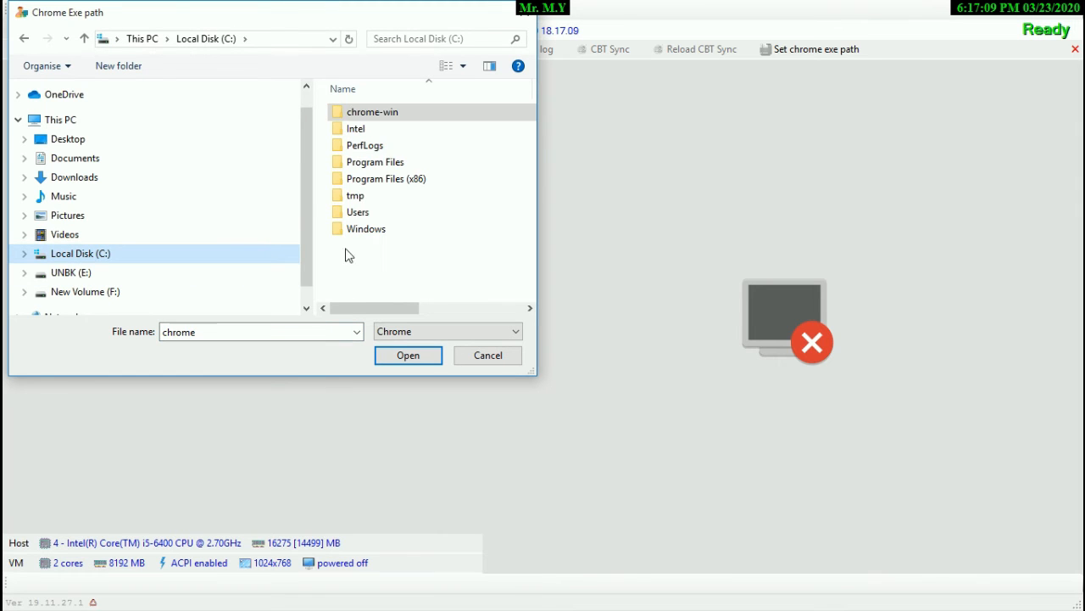
double_click(374, 116)
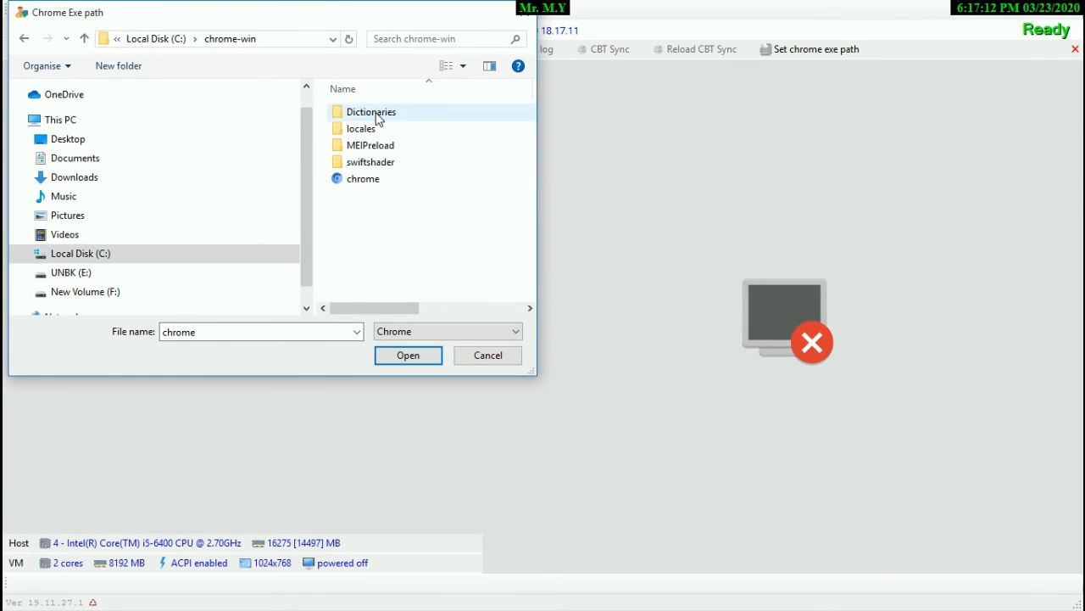
double_click(366, 181)
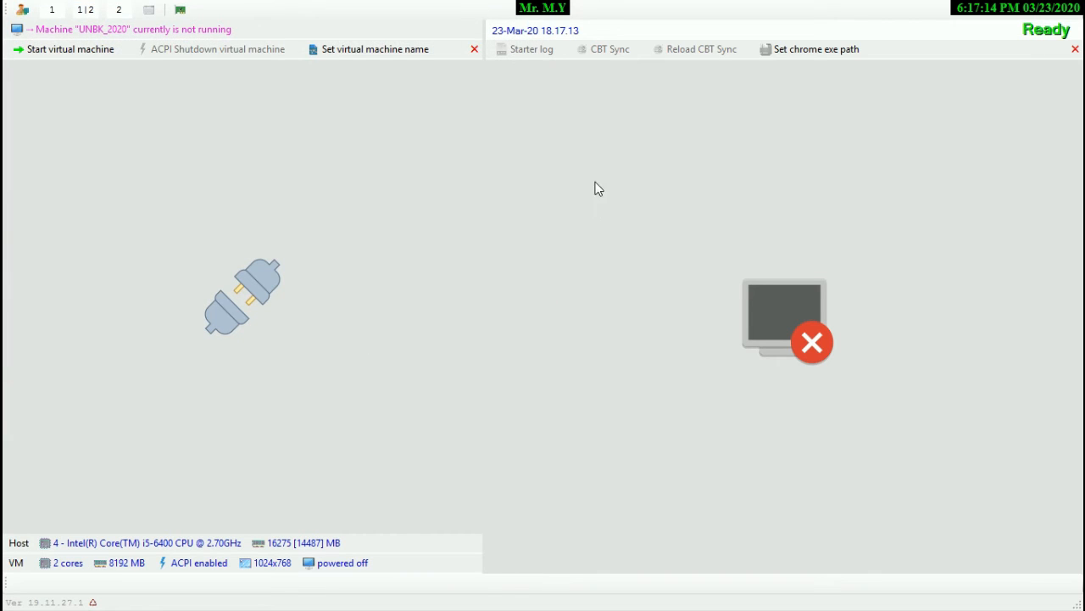
- Set the virtual machine name to UNBK_2020 in eXamBroAdmin and start that virtual machine
click(355, 52)
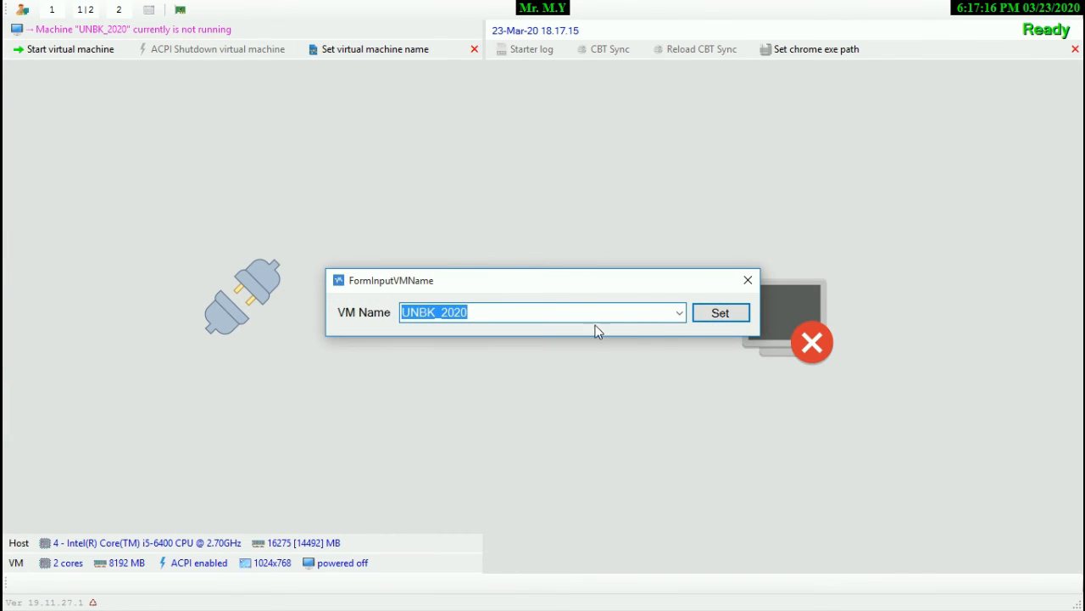
click(679, 312)
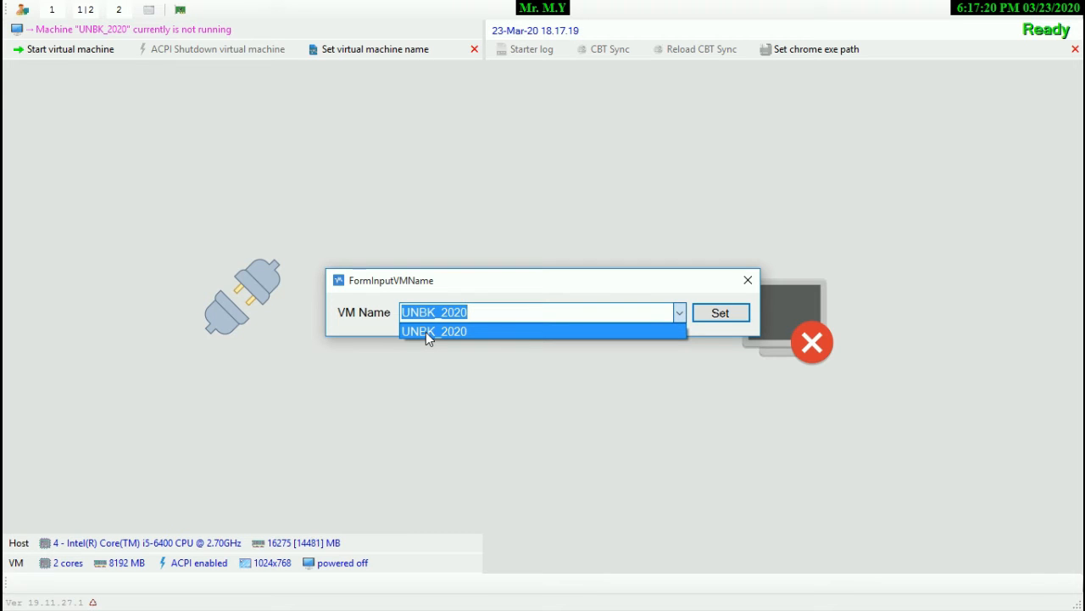
click(425, 332)
click(720, 313)
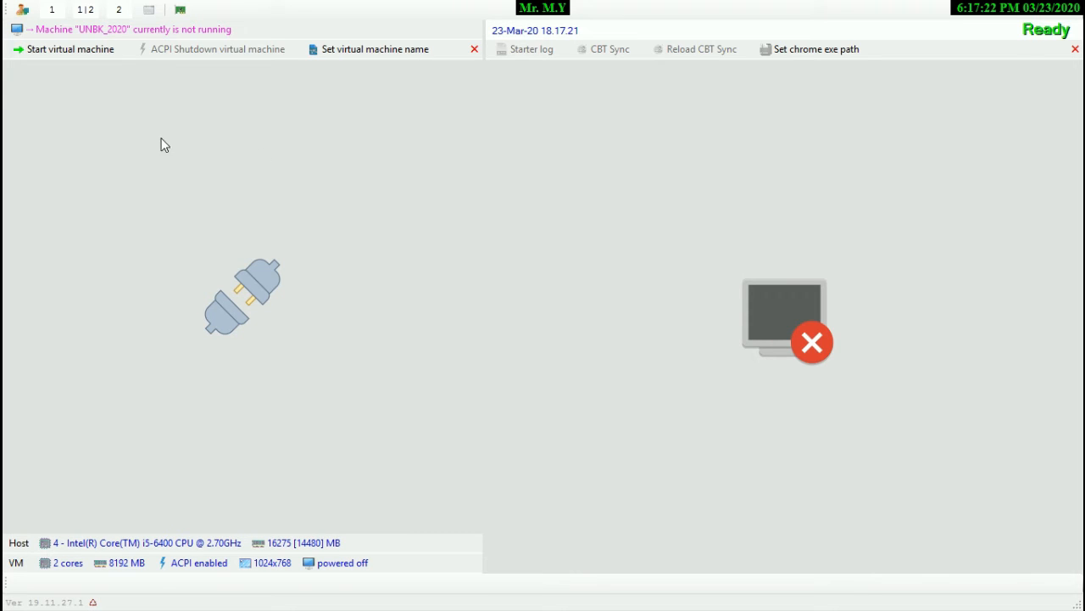
click(57, 52)
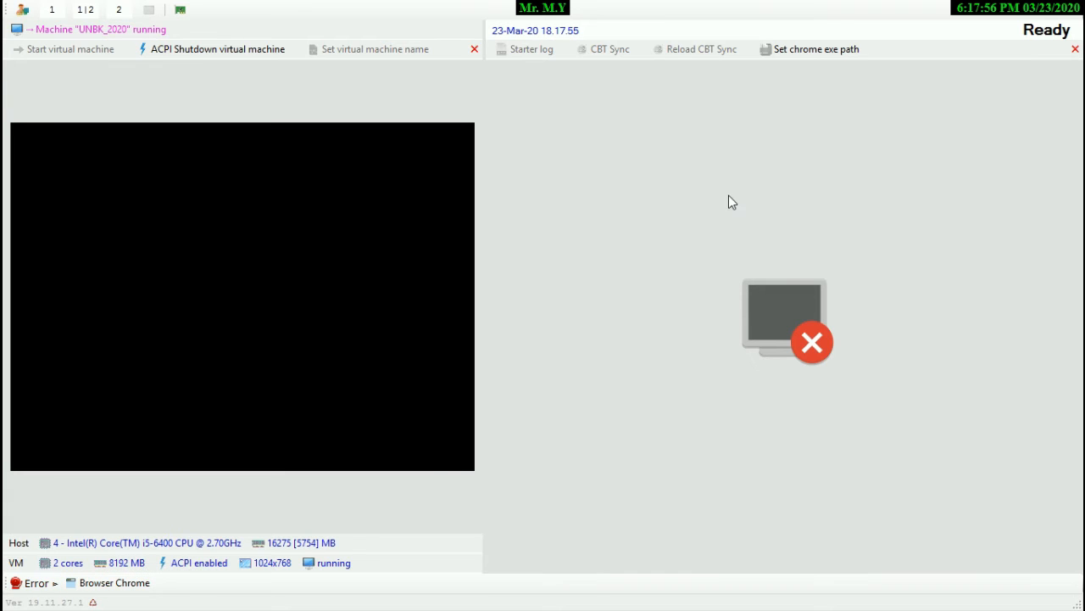
- Set the Chrome exe path to chrome once more with the virtual machine running, and open the starter log
click(817, 51)
double_click(355, 178)
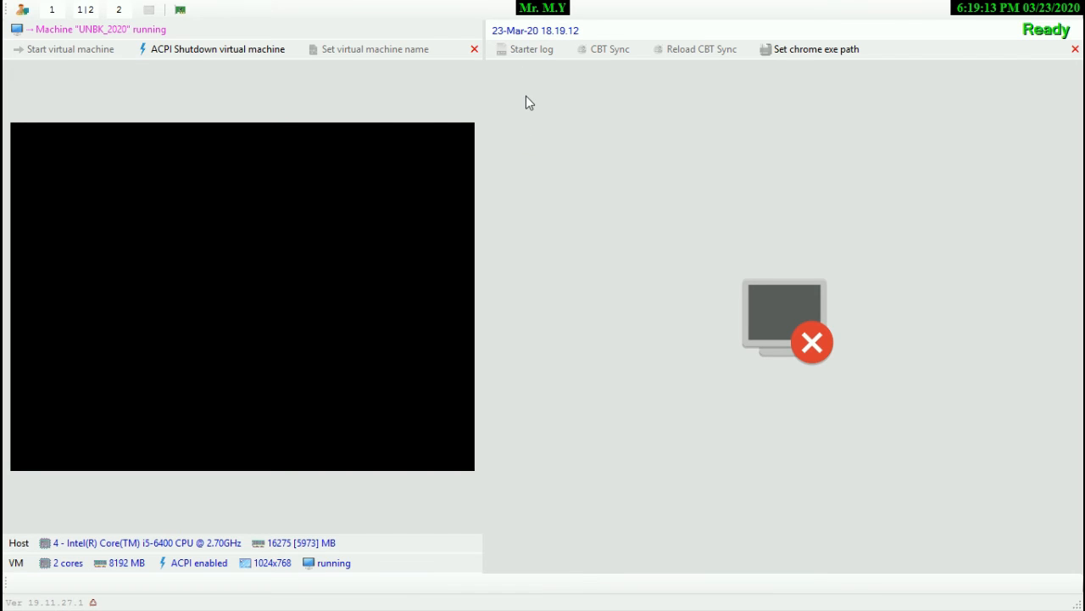
click(526, 56)
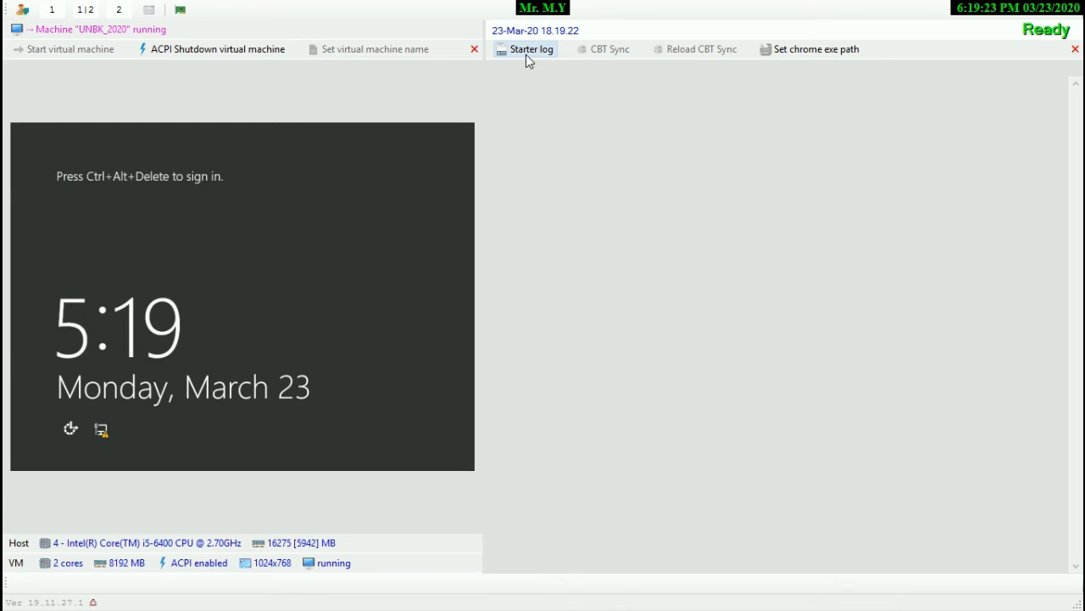
click(525, 53)
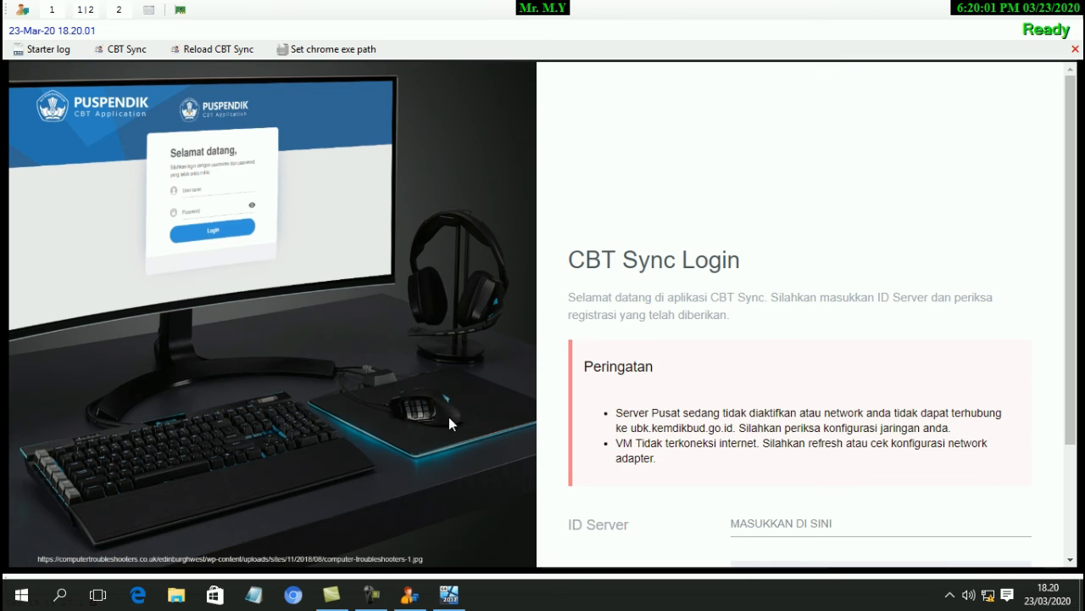
- Replace the placeholder in the CBT Sync login form's ID Server field with the masked sample server ID
scroll(607, 386, down, 2)
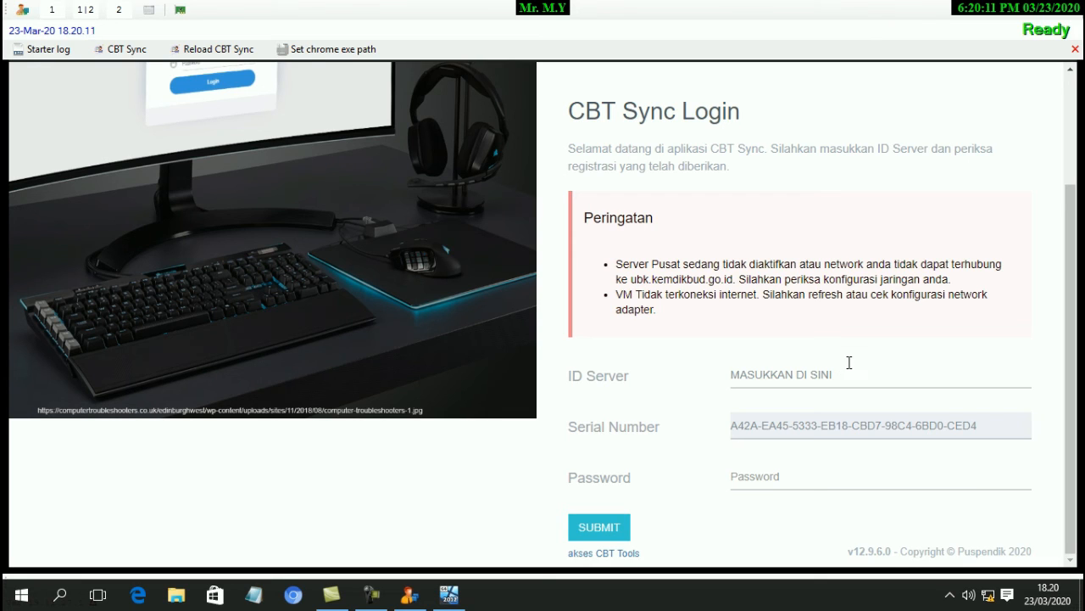
drag(850, 371, 725, 371)
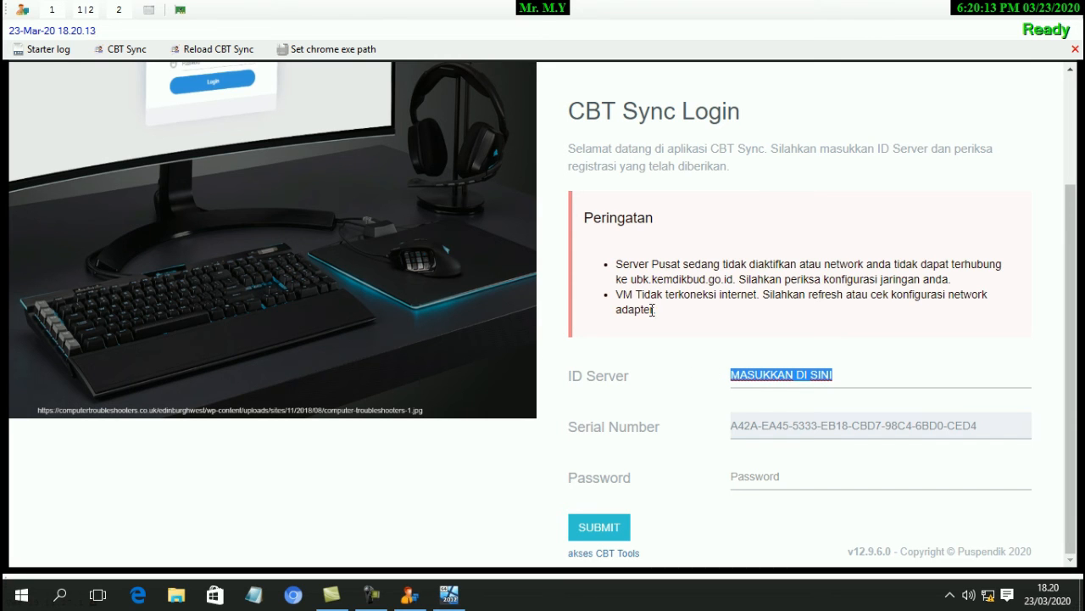
click(644, 353)
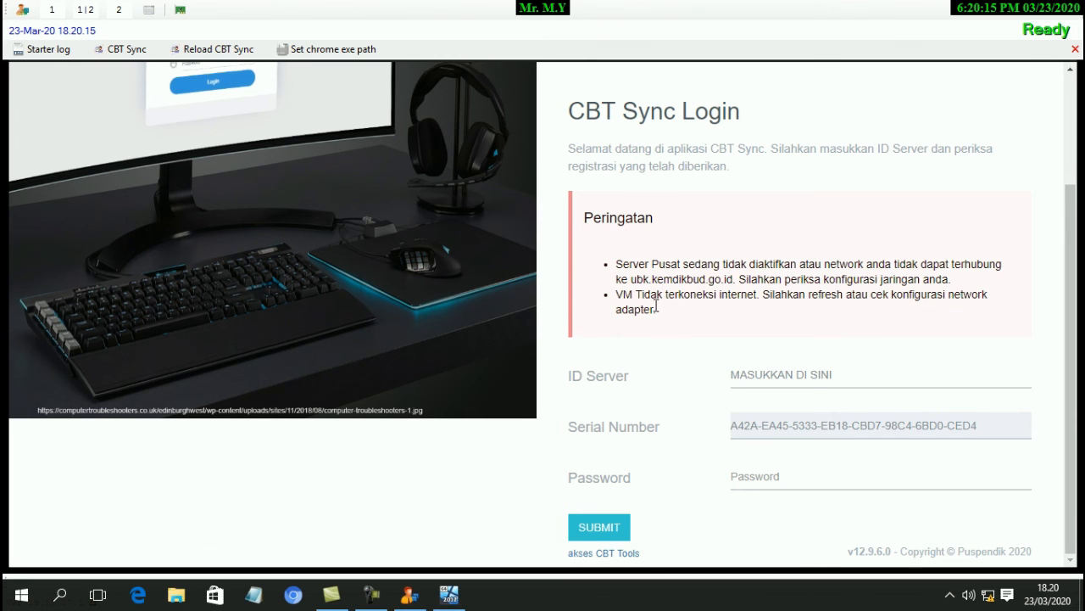
scroll(654, 305, up, 2)
scroll(644, 318, down, 2)
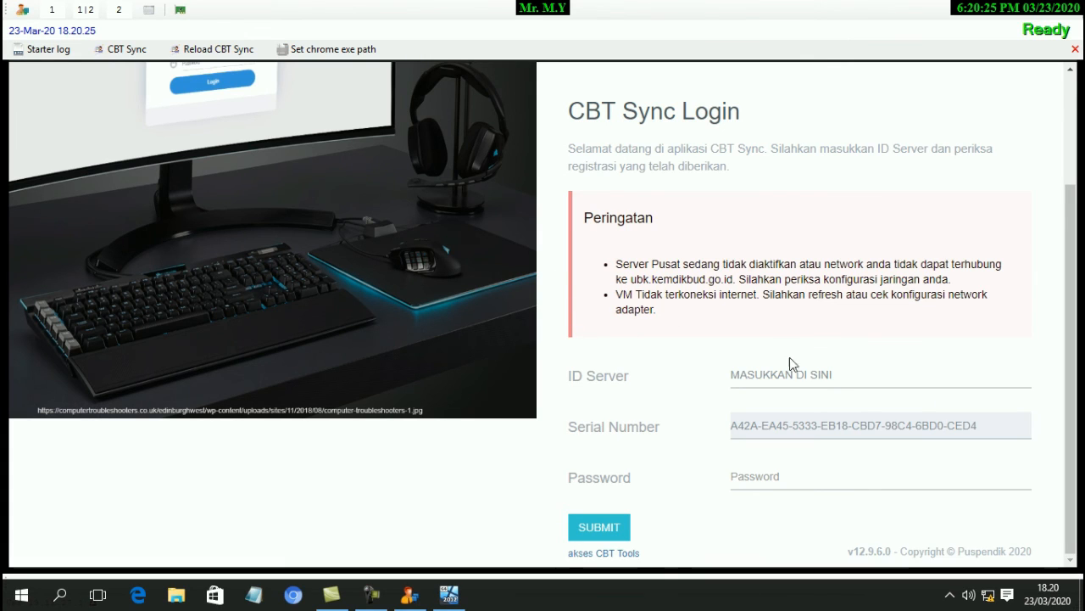
drag(848, 376, 681, 367)
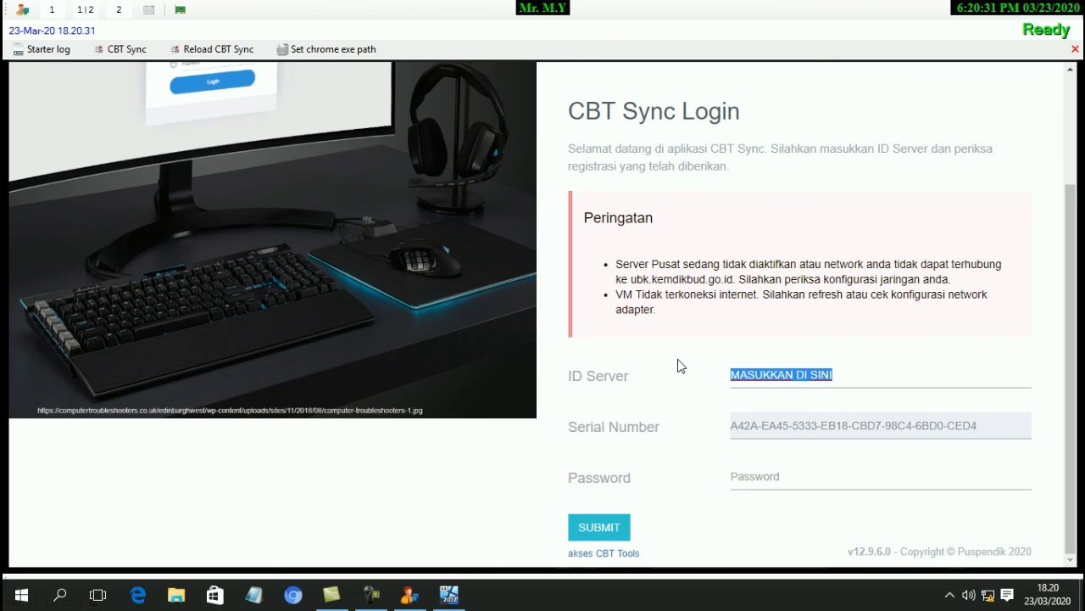
text(P)
scroll(678, 365, up, 2)
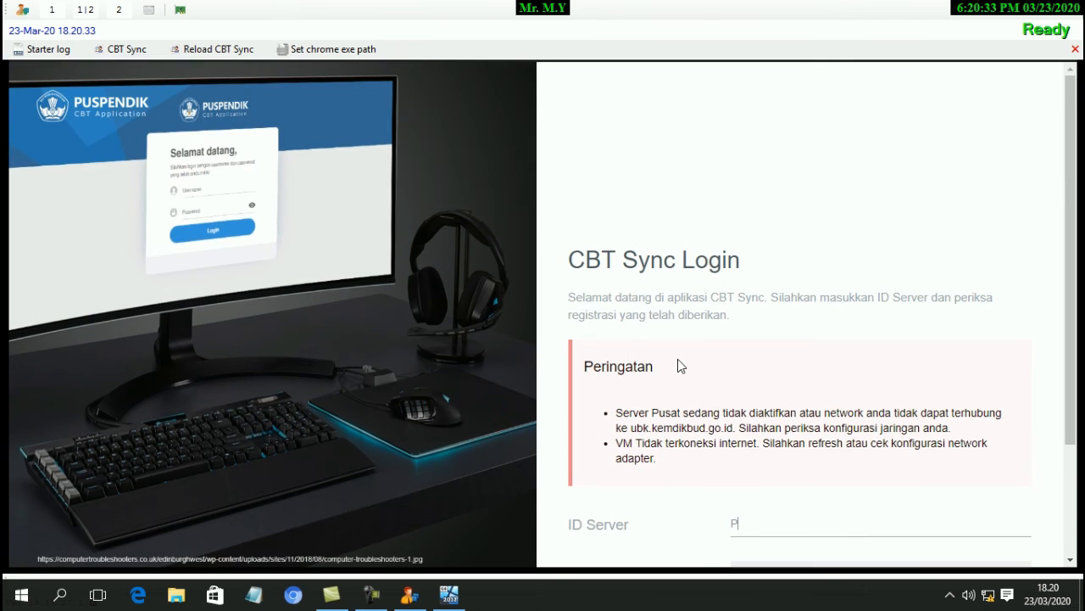
text(1918000xxx-)
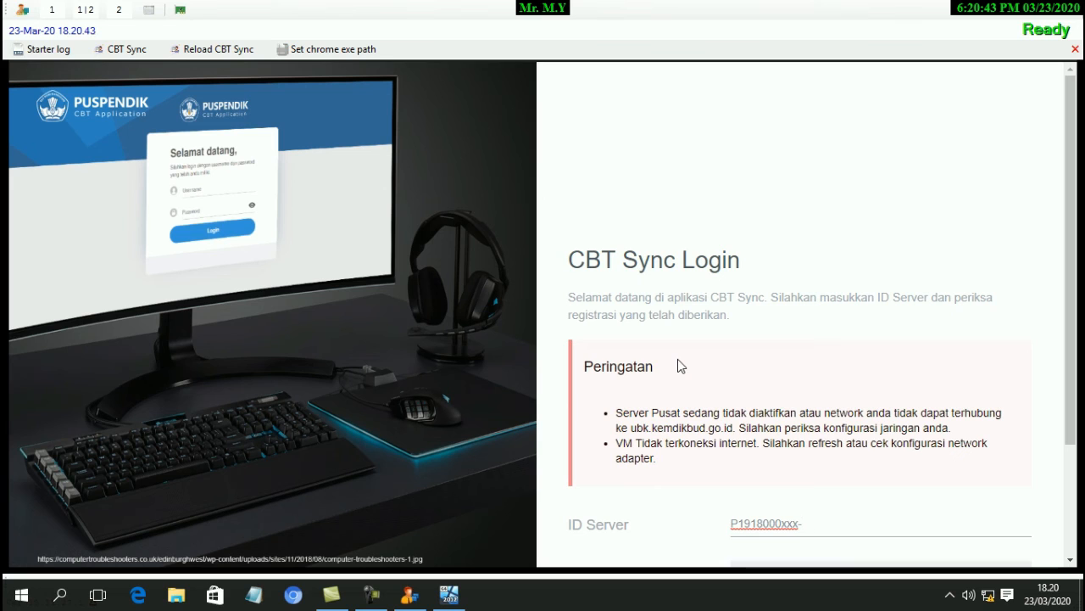
text(X123)
scroll(770, 419, down, 2)
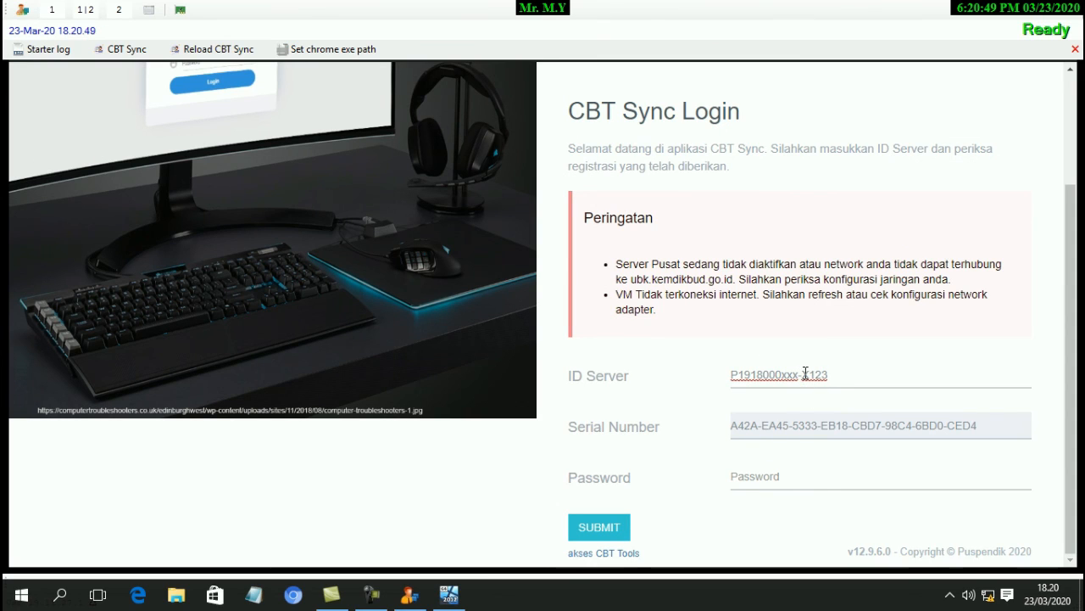
- Examine the format of the entered server ID, covering the whole ID and the letter after its hyphen
drag(806, 374, 830, 376)
drag(732, 374, 846, 376)
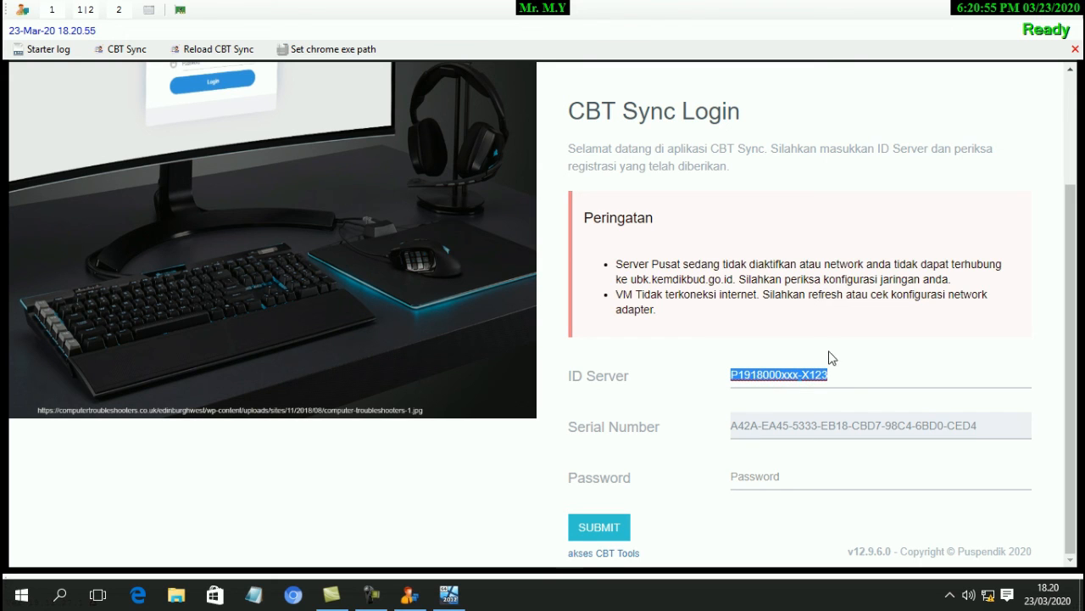
click(818, 376)
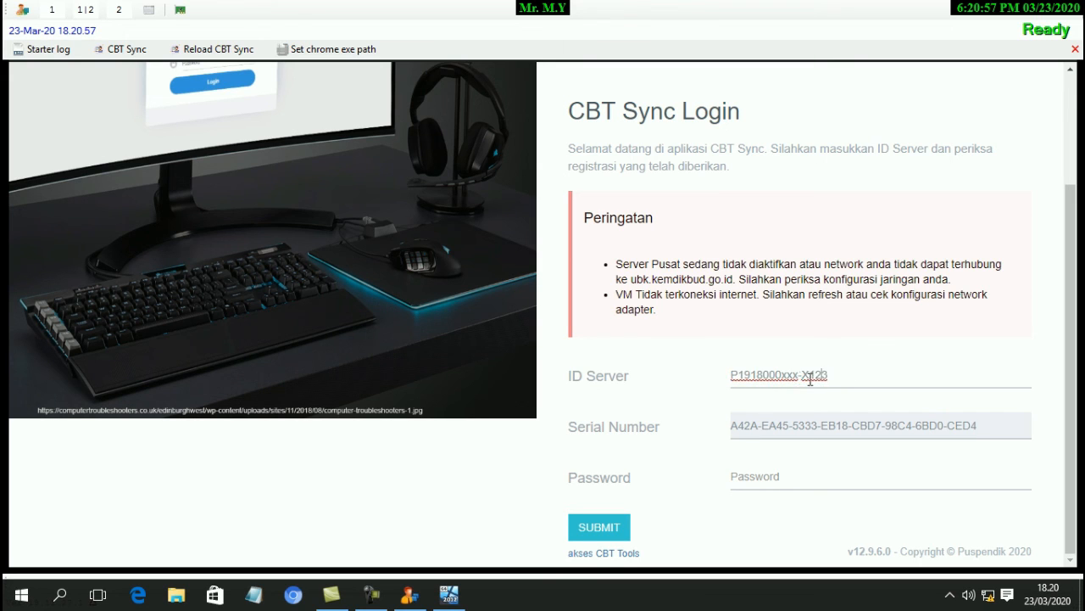
drag(800, 376, 810, 375)
click(804, 374)
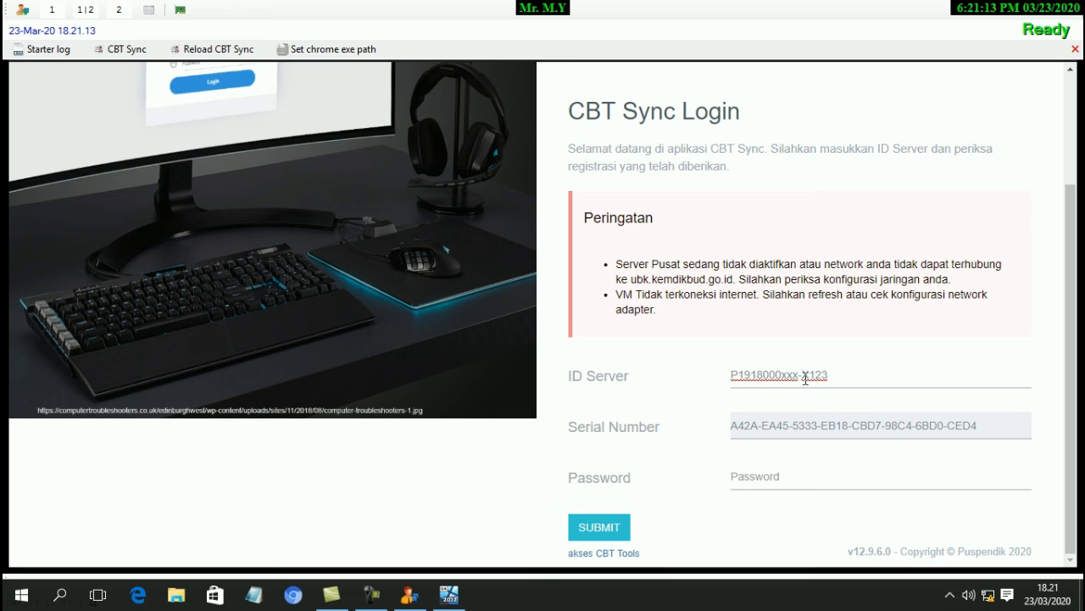
key(shift+Right)
click(837, 376)
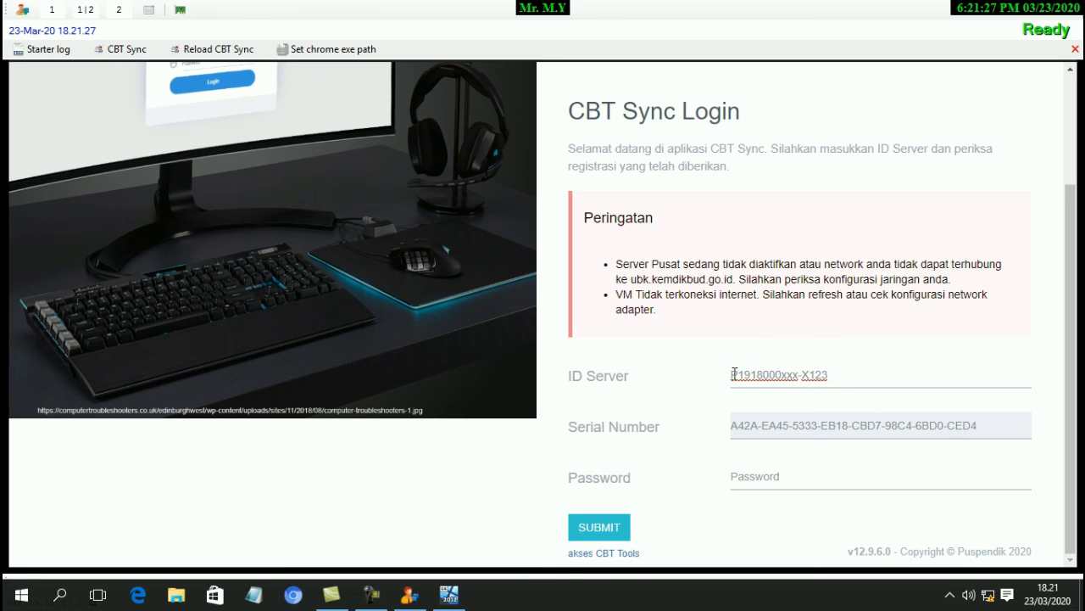
drag(731, 375, 828, 375)
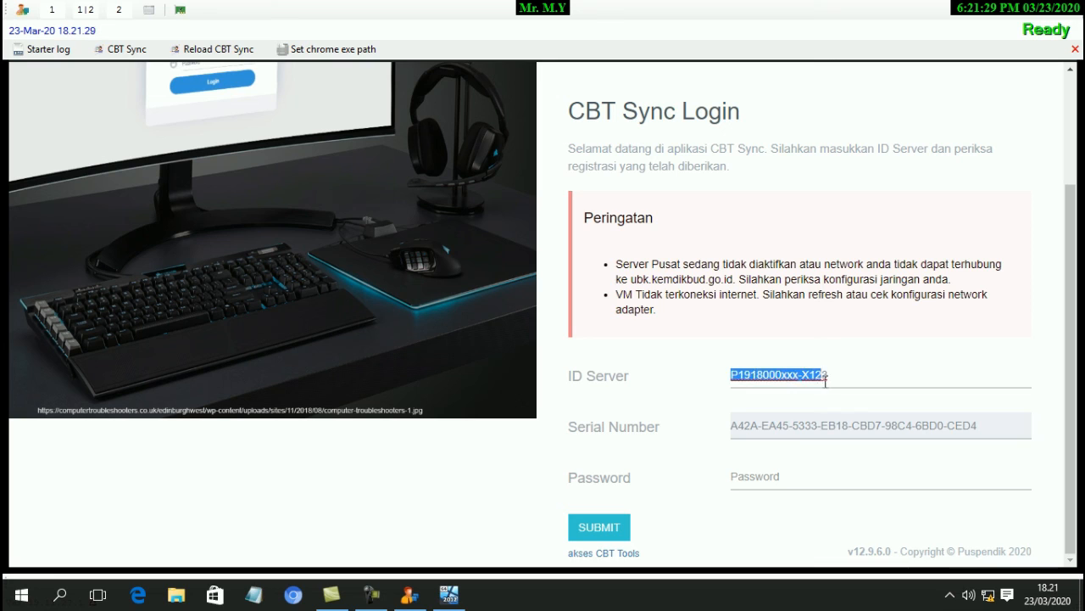
- Replace the letter after the server ID's hyphen with A, B and C in turn, and finally remove that letter
click(844, 374)
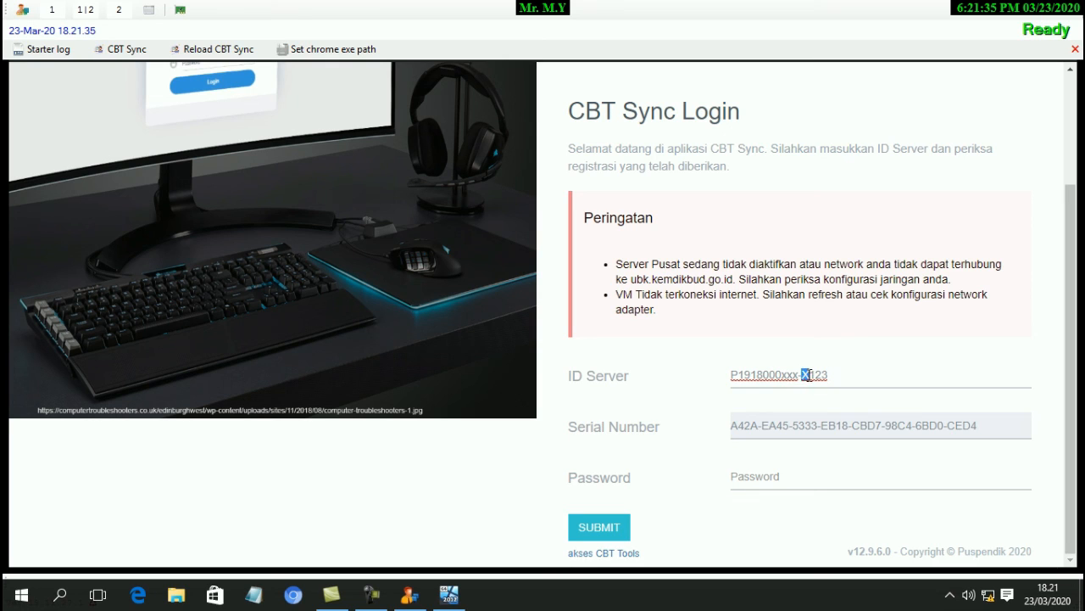
text(a)
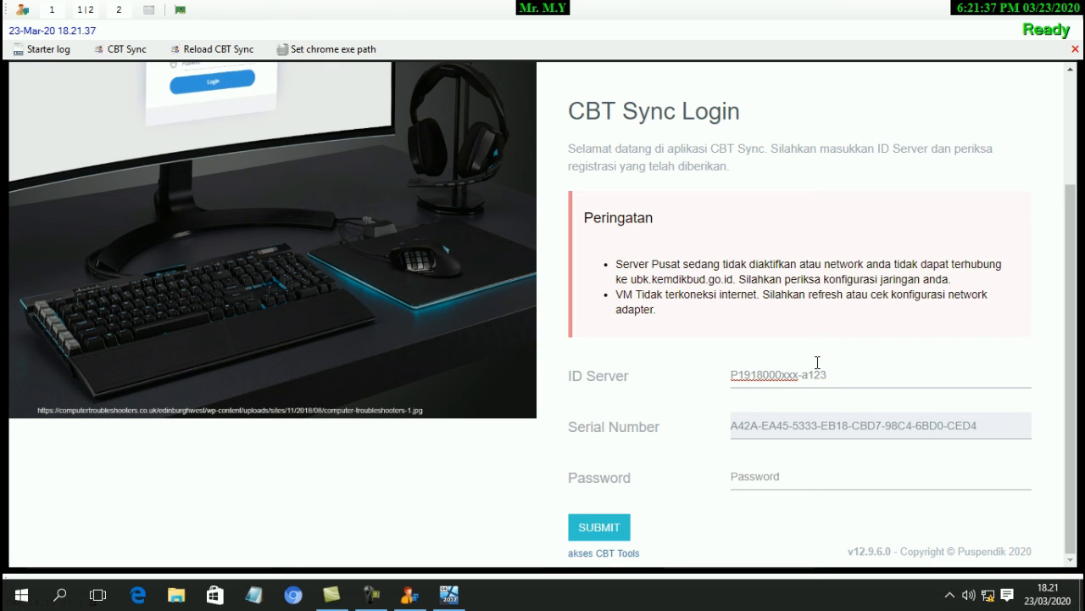
key(BackSpace)
text(A)
key(BackSpace)
text(B)
key(BackSpace)
text(C)
key(BackSpace)
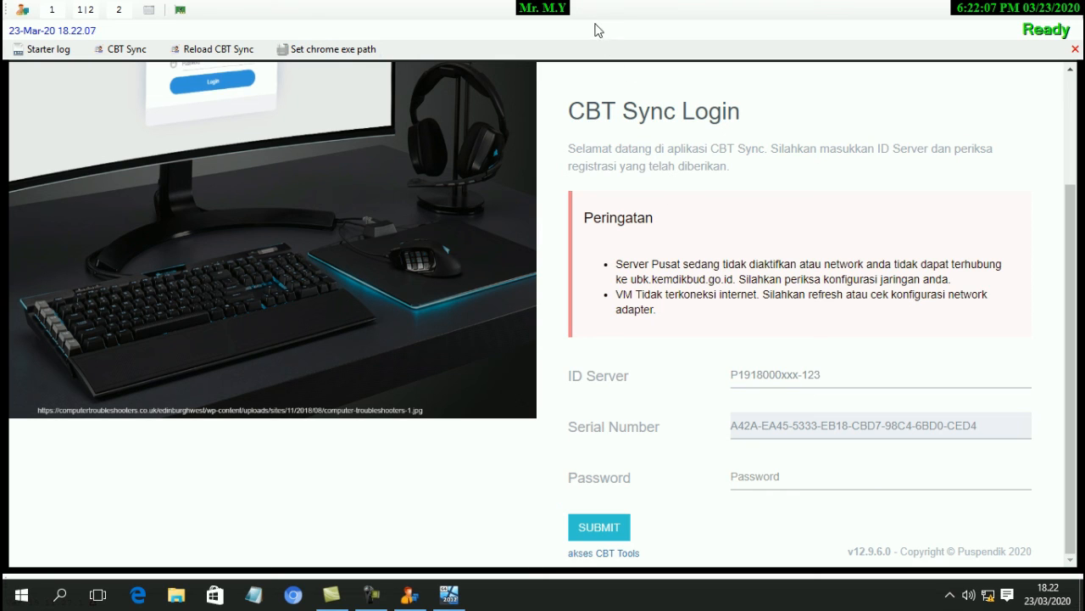
- Shut down the running UNBK_2020 virtual machine through ACPI and close eXamBroAdmin
click(85, 11)
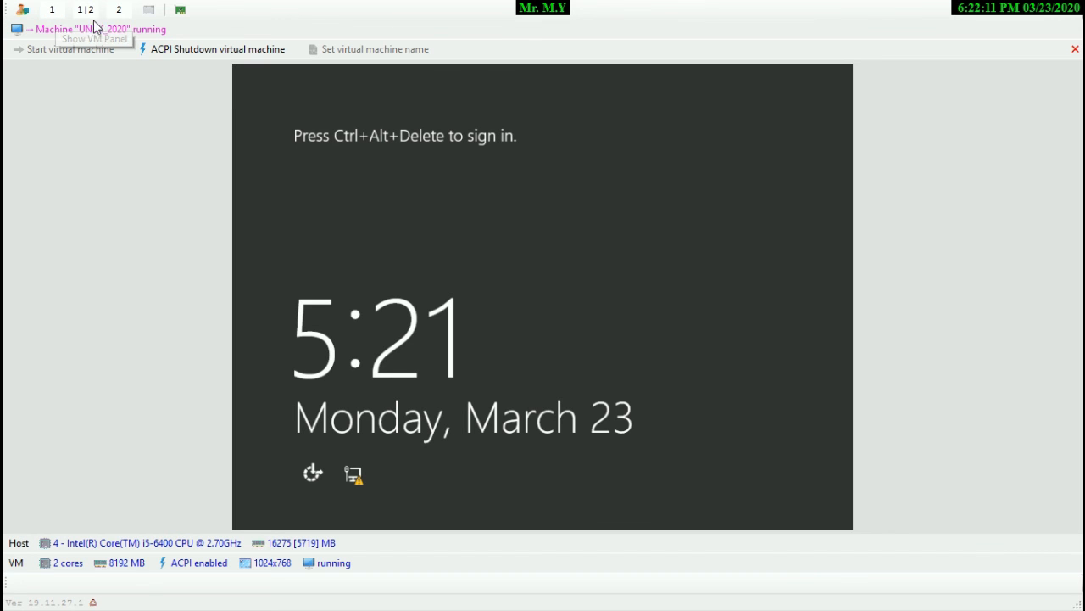
click(91, 14)
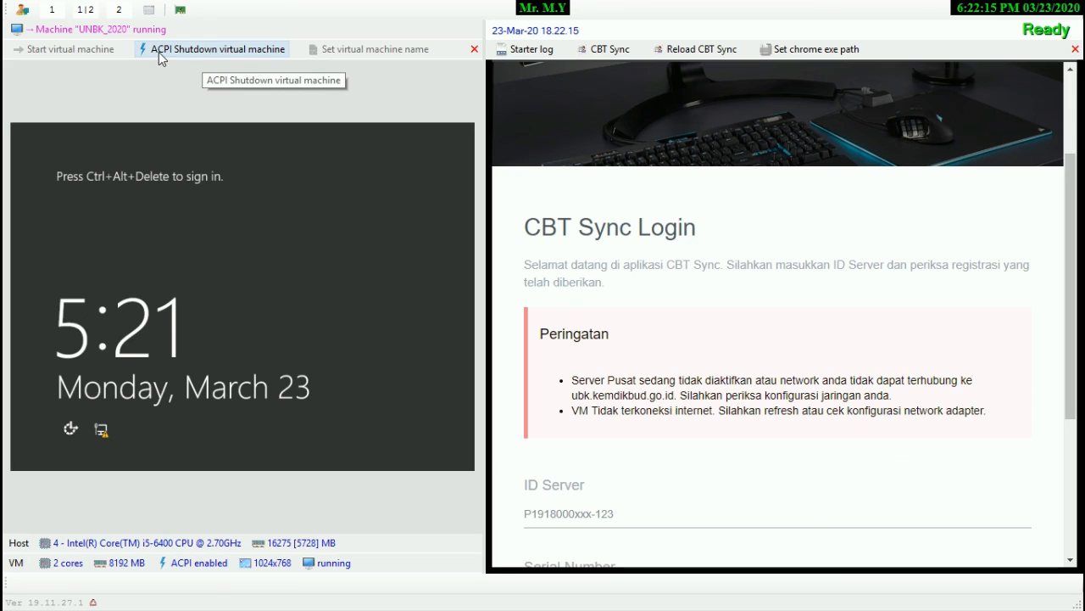
click(160, 52)
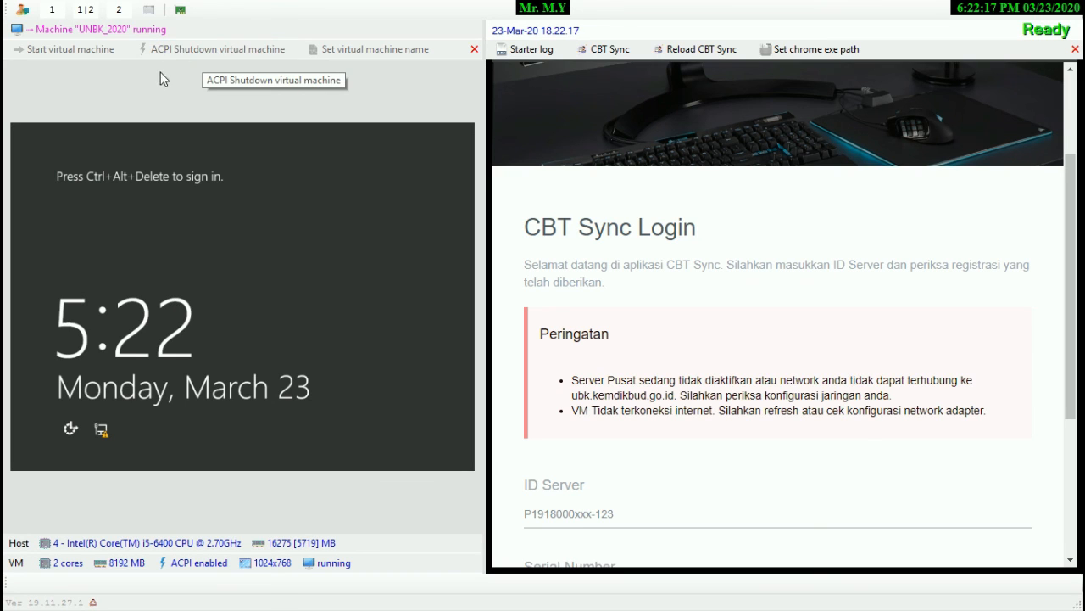
click(1075, 15)
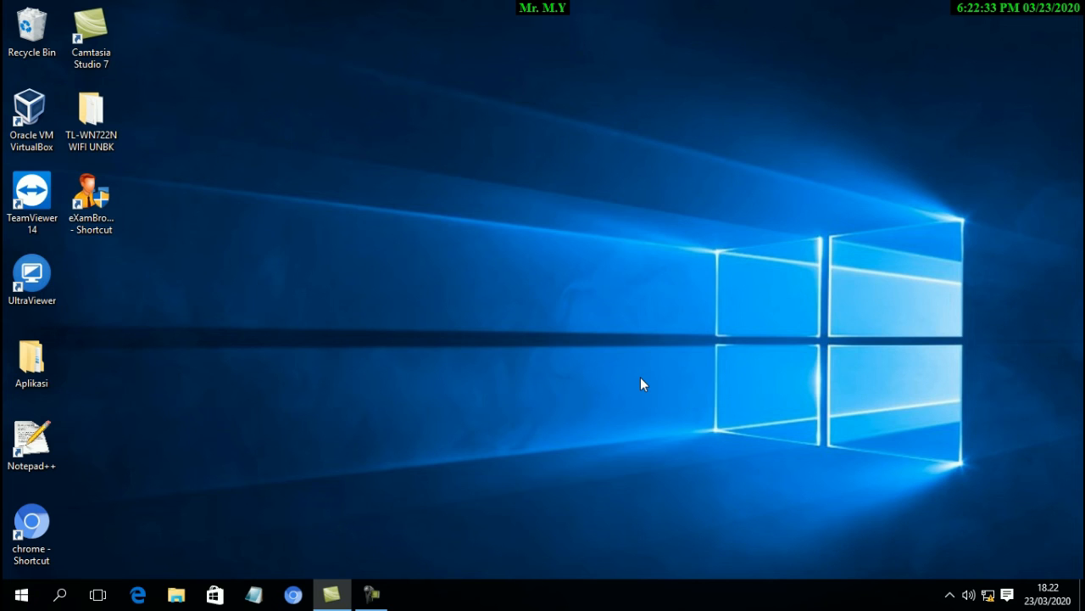
- Refresh the Windows desktop repeatedly
right_click(359, 185)
click(407, 235)
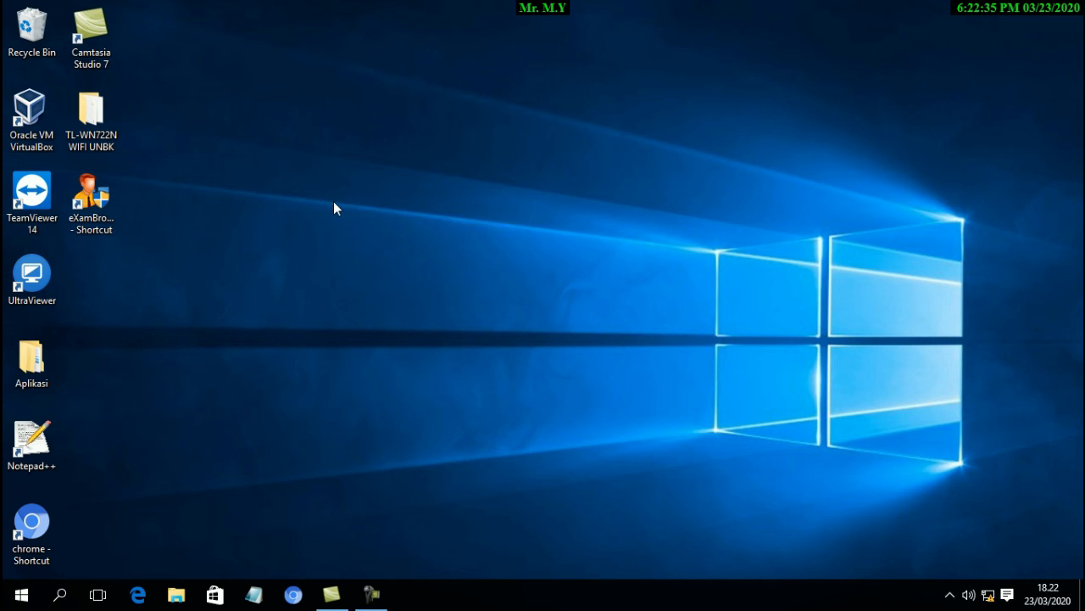
right_click(333, 201)
right_click(383, 241)
click(436, 288)
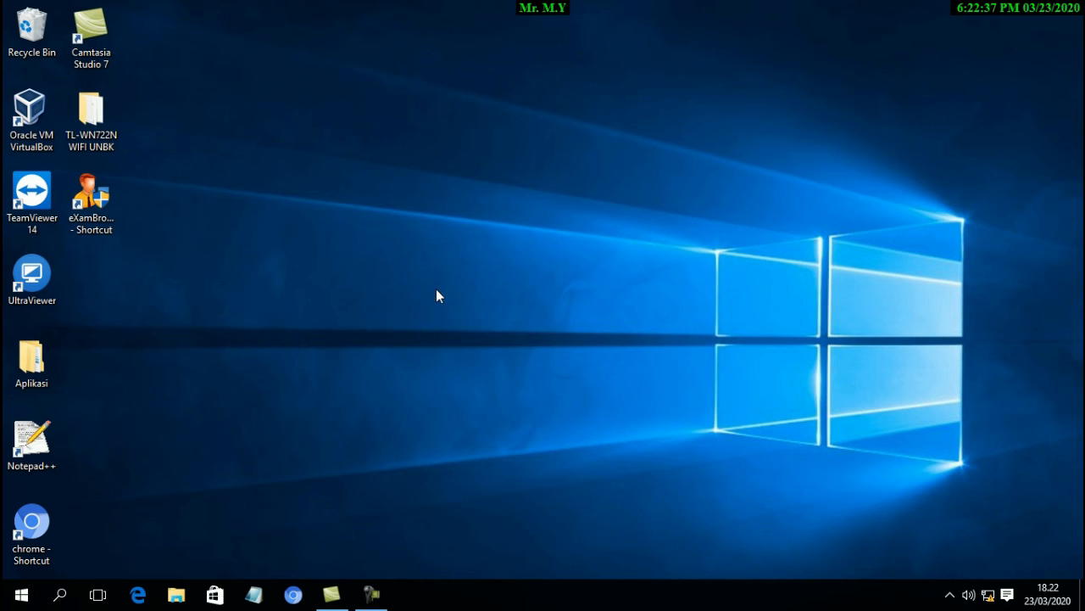